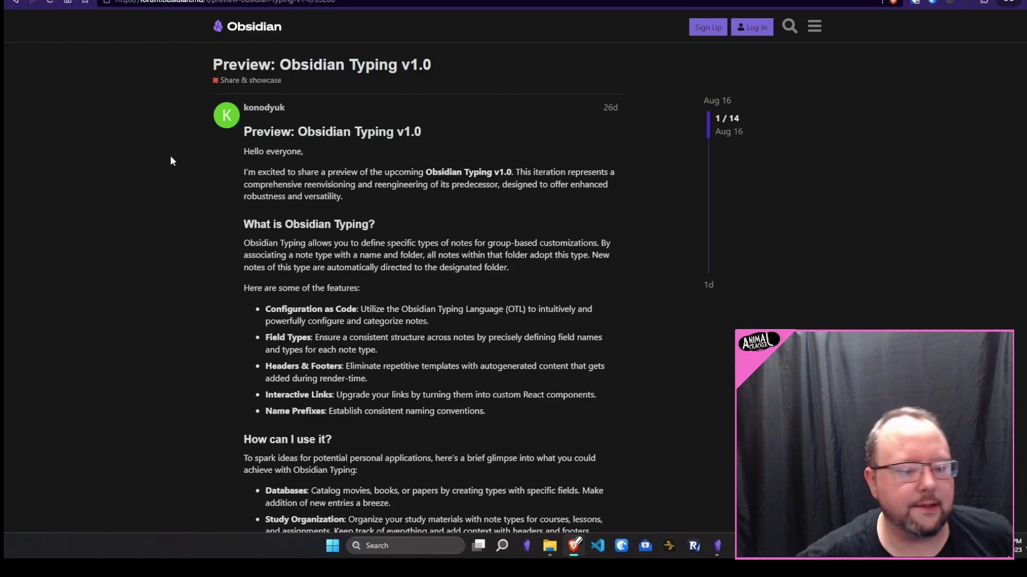
# Read the forum post's introduction and its "What is Obsidian Typing?" section, including the Headers & Footers feature.
pyautogui.scroll(-2, 173, 162)
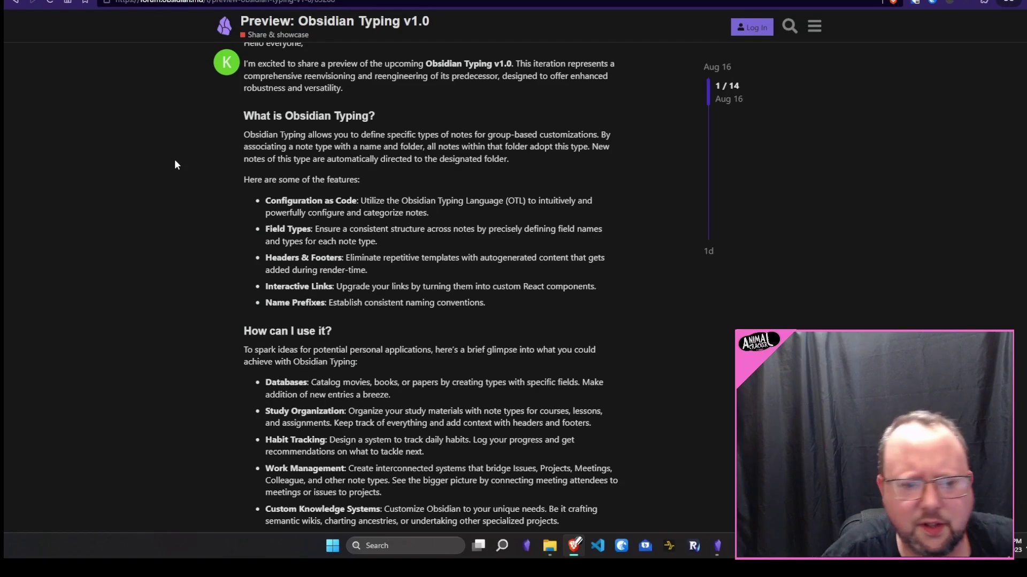
pyautogui.moveTo(244, 135); pyautogui.dragTo(508, 158)
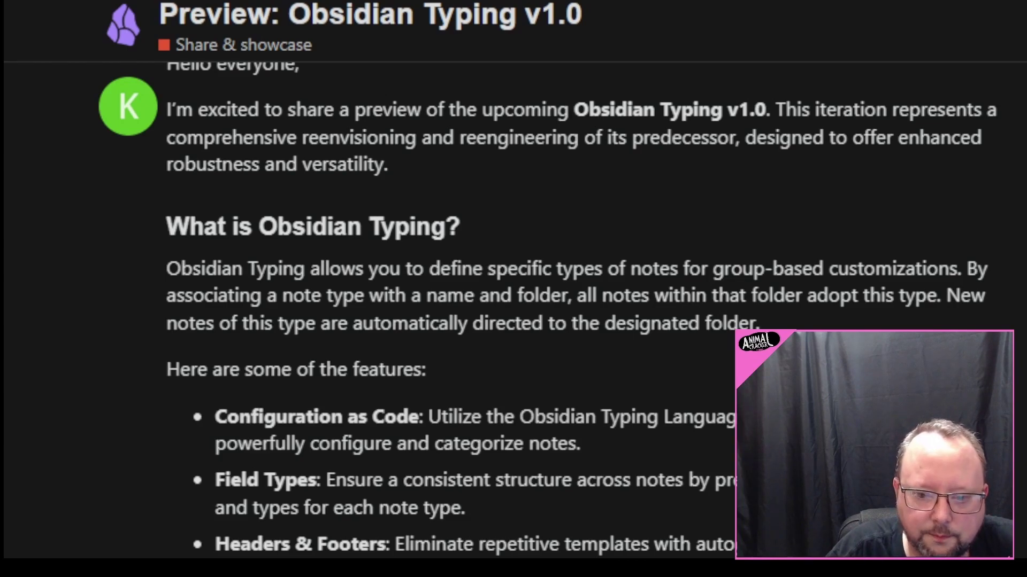
pyautogui.scroll(-2, 513, 310)
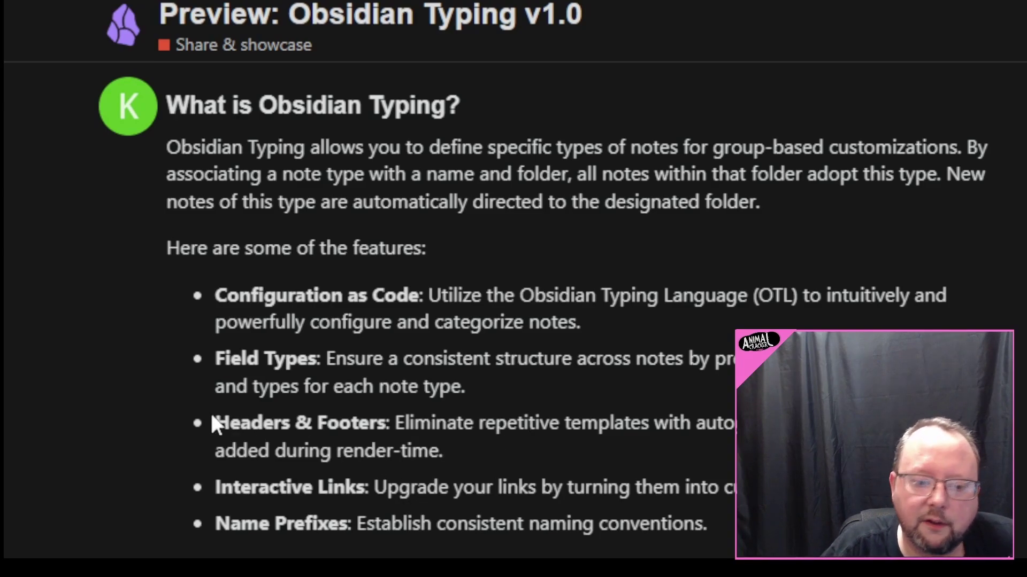
pyautogui.tripleClick(257, 423)
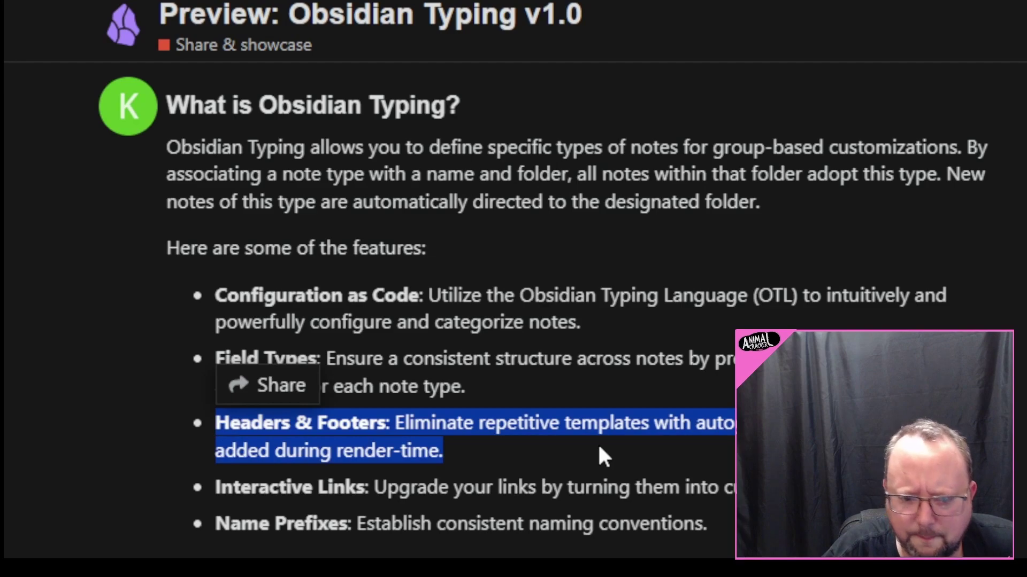
pyautogui.click(598, 442)
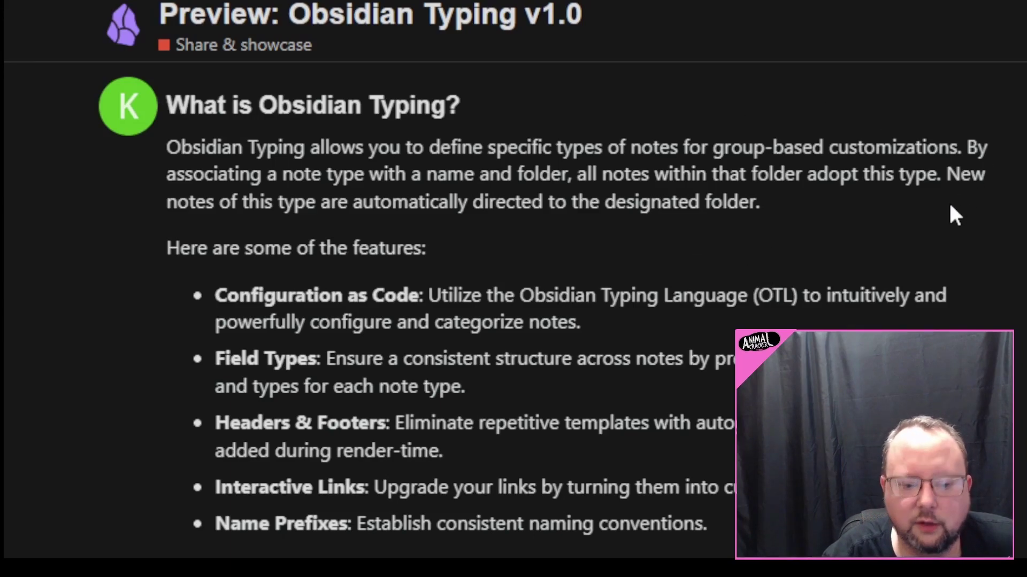
# Examine the Interactive Links and Name Prefixes entries in the forum post's feature list.
pyautogui.scroll(-2, 907, 309)
pyautogui.moveTo(216, 366); pyautogui.dragTo(406, 345)
pyautogui.click(553, 367)
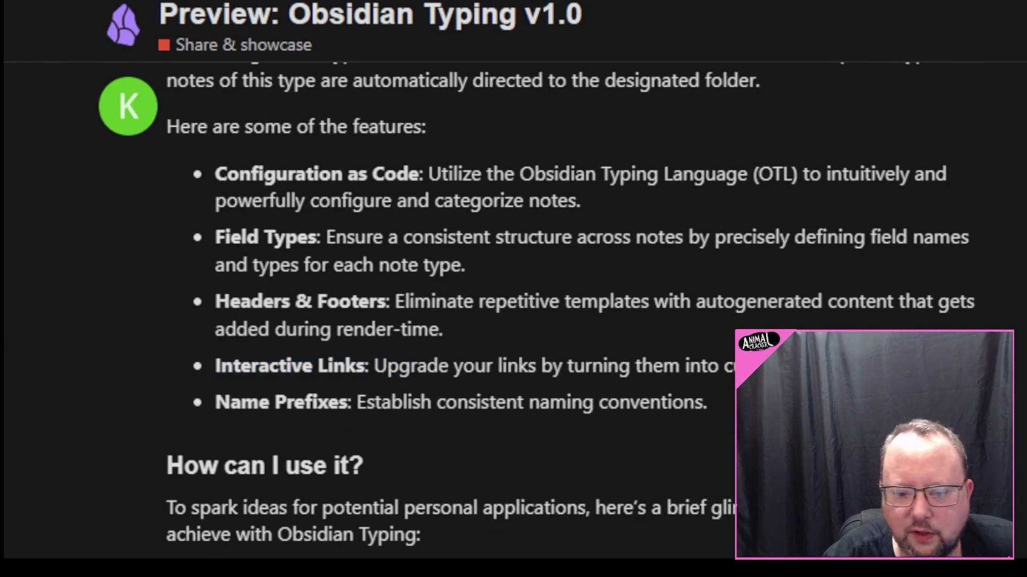
pyautogui.moveTo(733, 374); pyautogui.dragTo(190, 362)
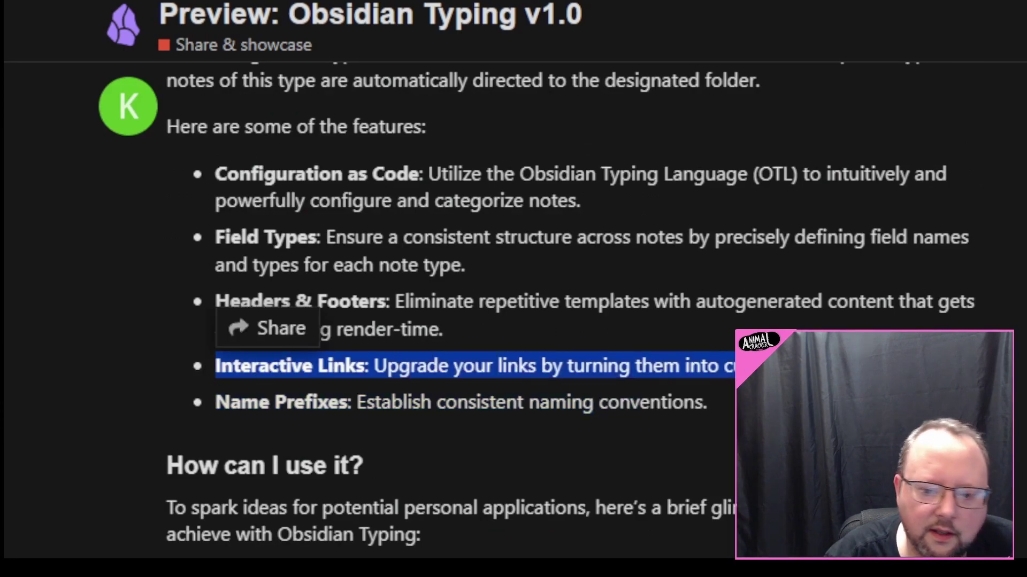
pyautogui.click(731, 345)
pyautogui.moveTo(733, 374); pyautogui.dragTo(154, 375)
pyautogui.click(1013, 381)
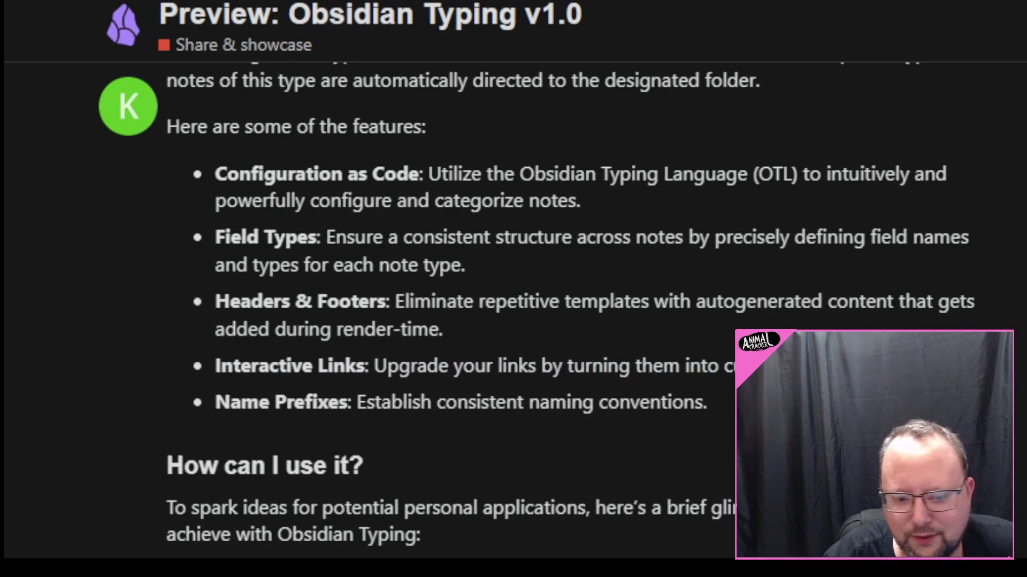
pyautogui.moveTo(733, 369); pyautogui.dragTo(161, 366)
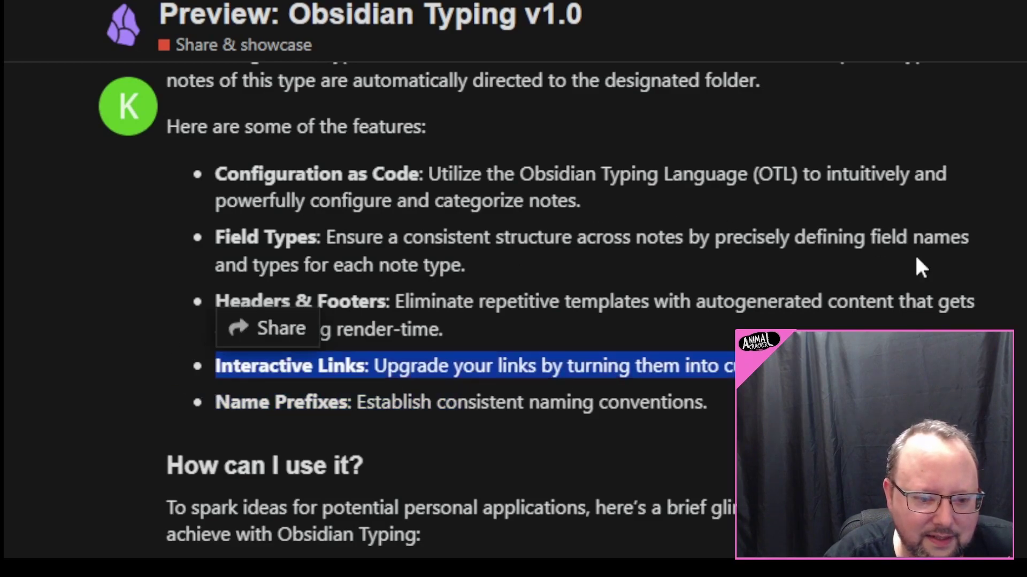
pyautogui.click(989, 353)
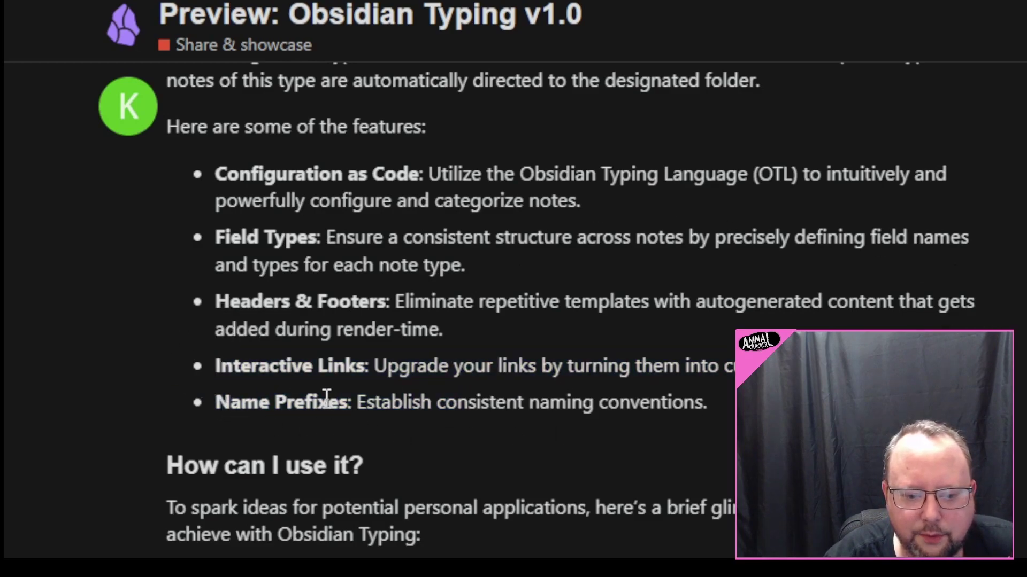
pyautogui.moveTo(707, 402); pyautogui.dragTo(359, 404)
# Read the use cases under "How can I use it?", including Work Management and Custom Knowledge Systems.
pyautogui.scroll(-5, 361, 403)
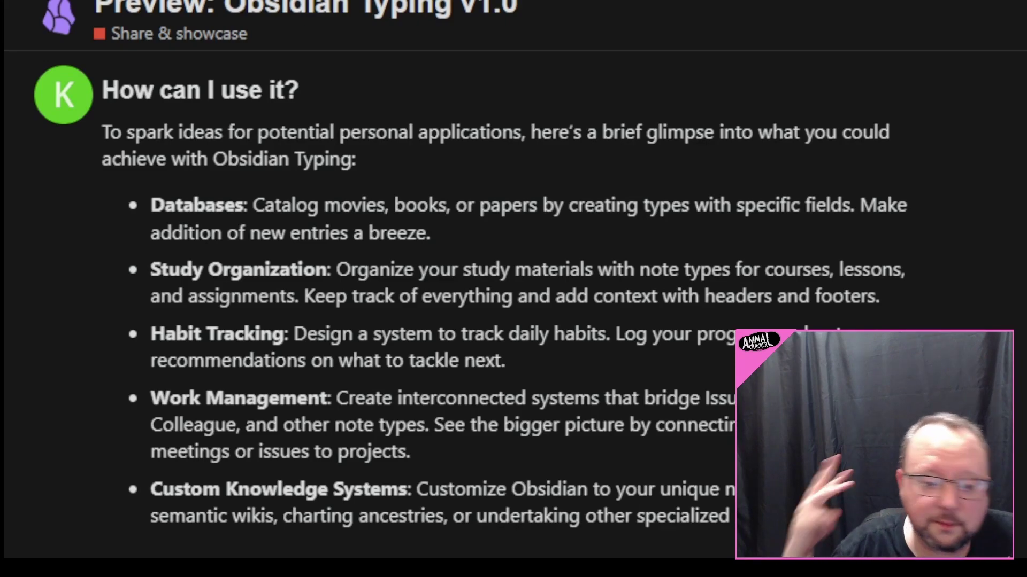
pyautogui.moveTo(434, 425); pyautogui.dragTo(411, 452)
pyautogui.moveTo(162, 488); pyautogui.dragTo(362, 489)
pyautogui.moveTo(447, 490); pyautogui.dragTo(738, 489)
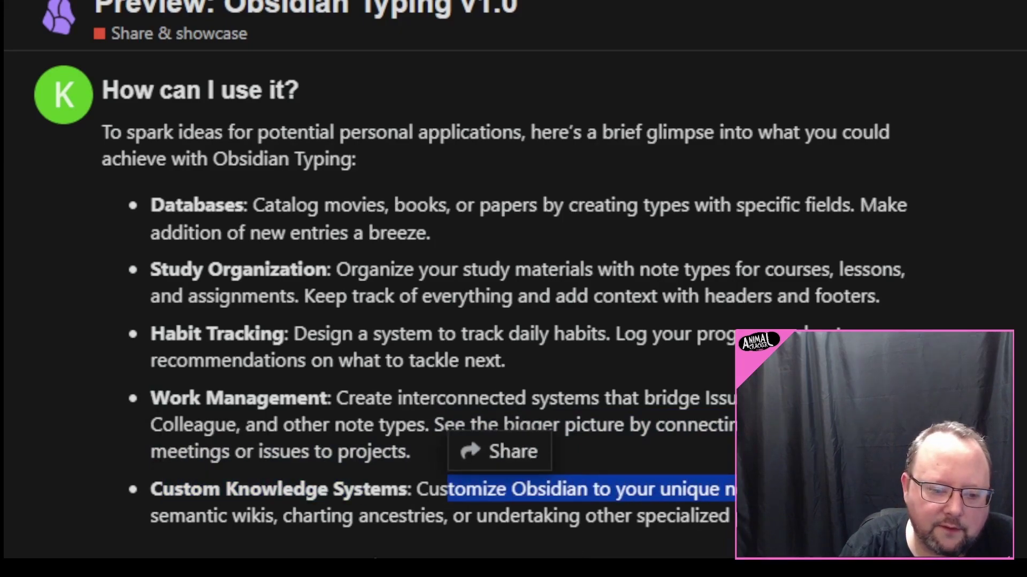
pyautogui.moveTo(157, 516); pyautogui.dragTo(736, 517)
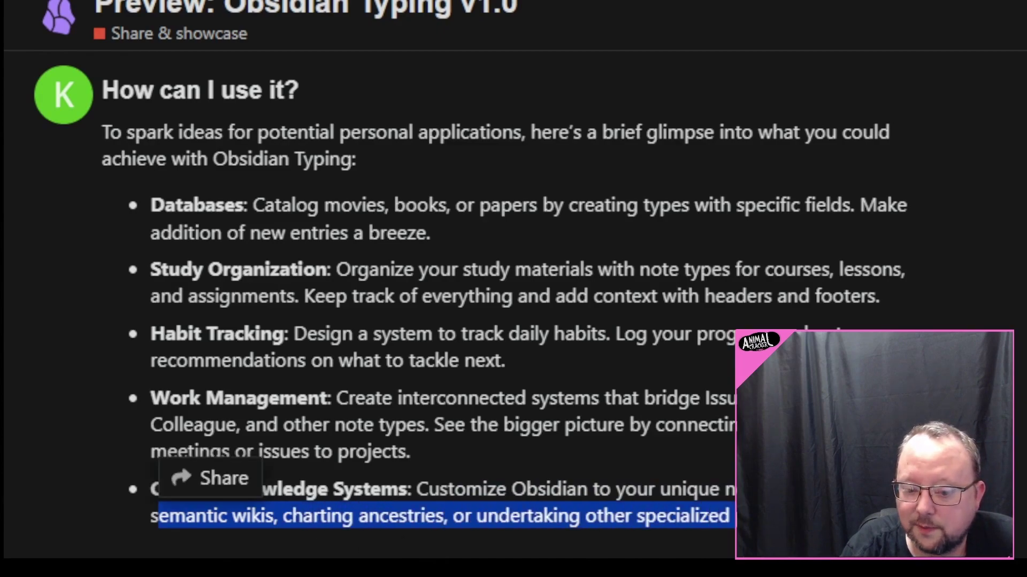
pyautogui.click(735, 517)
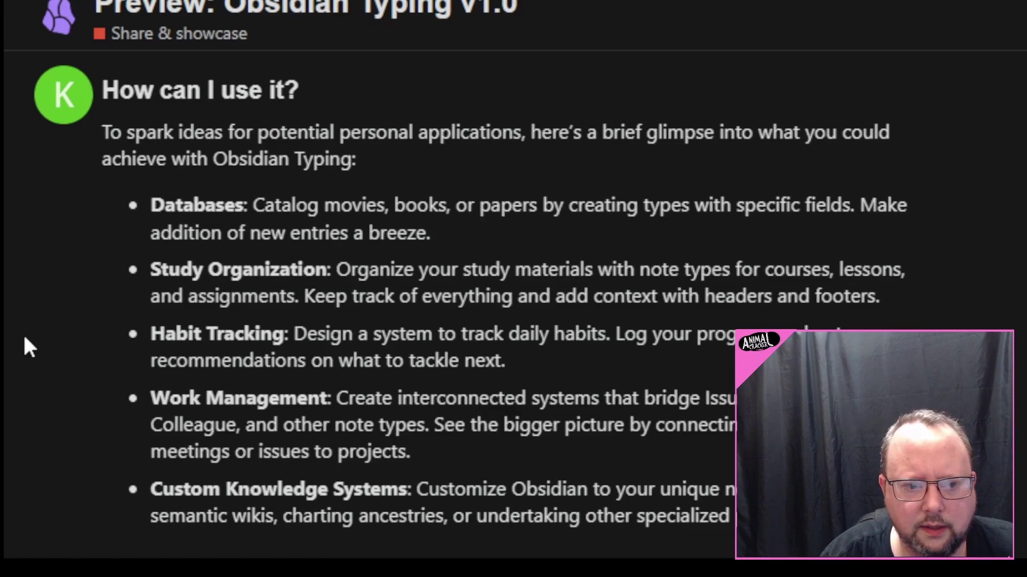
pyautogui.scroll(10, 23, 333)
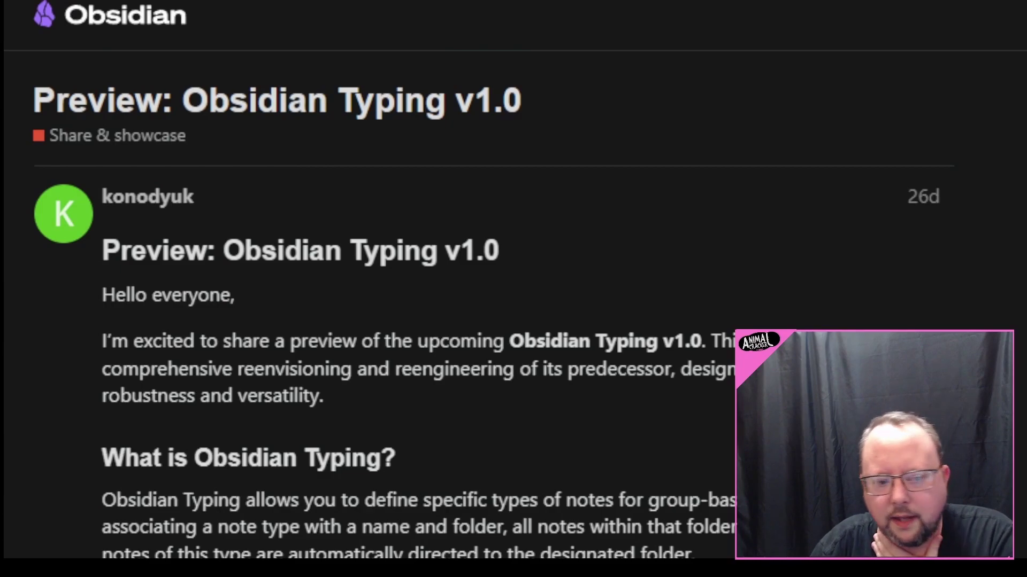
pyautogui.scroll(-10, 23, 207)
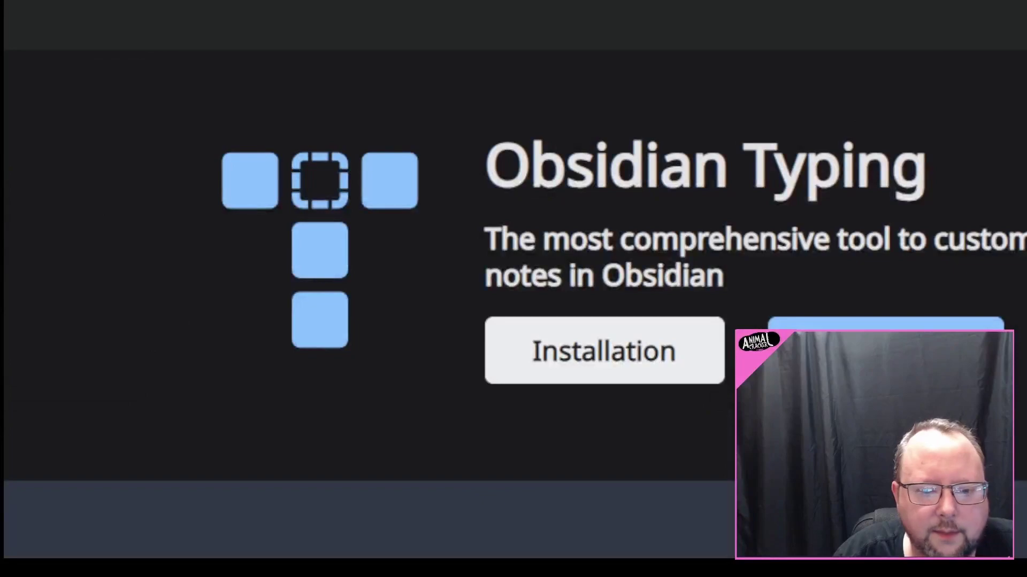
# Examine the Configuration as Code, Field Types, and Headers & Footers sections on the Obsidian Typing website.
pyautogui.scroll(-5, 110, 160)
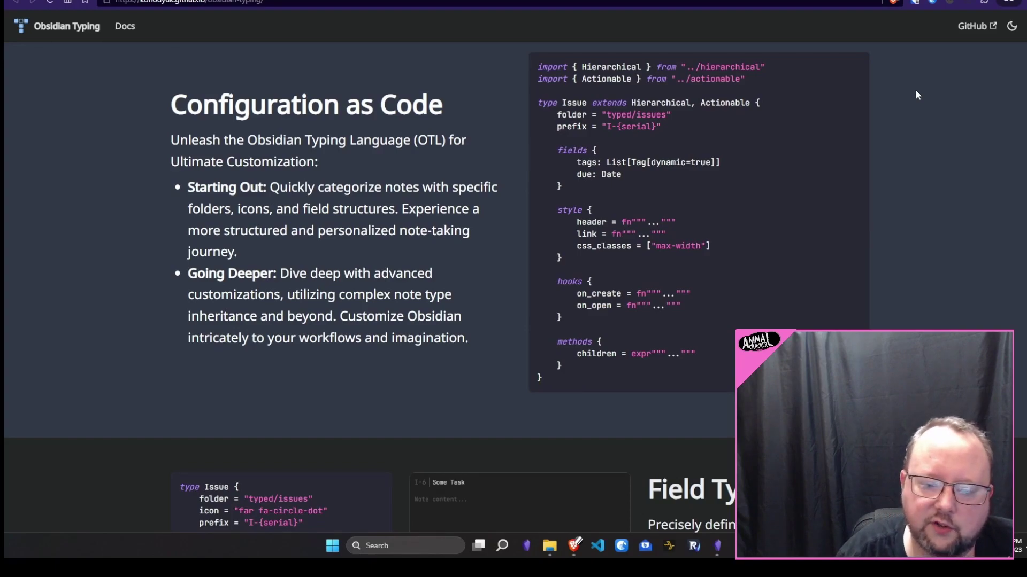
pyautogui.scroll(-6, 916, 95)
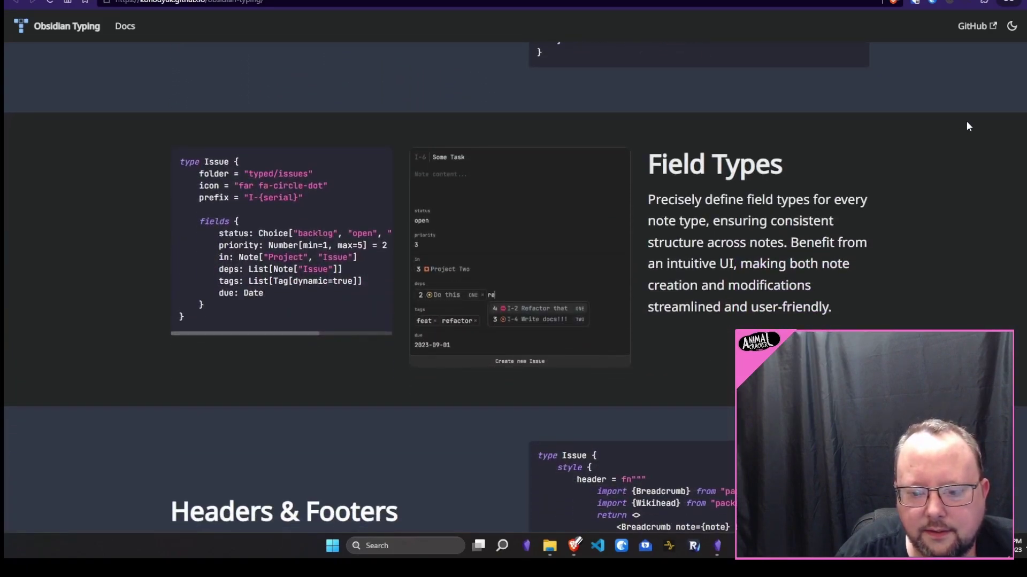
pyautogui.scroll(-1, 967, 126)
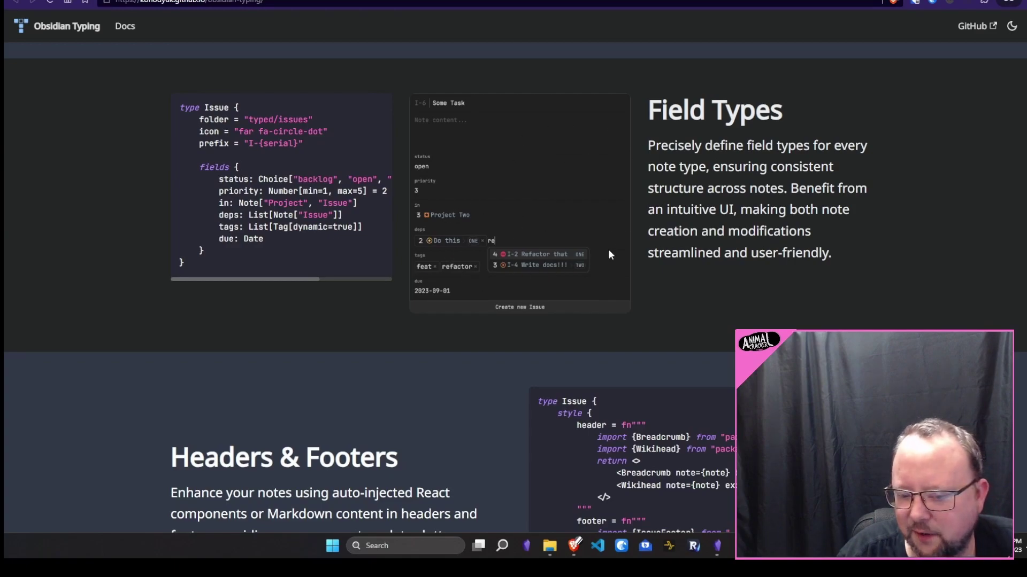
pyautogui.scroll(-5, 508, 223)
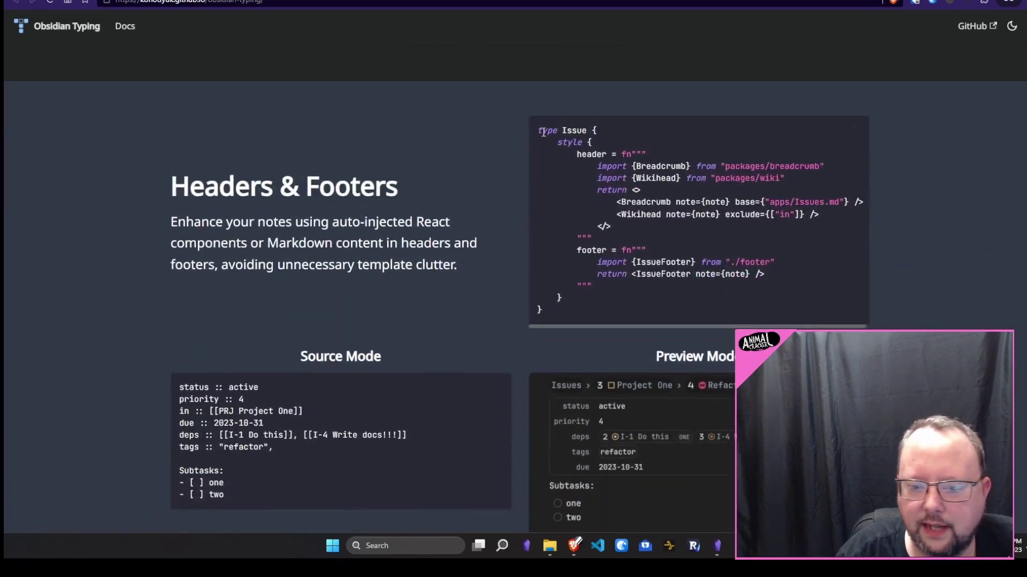
pyautogui.moveTo(533, 125); pyautogui.dragTo(743, 277)
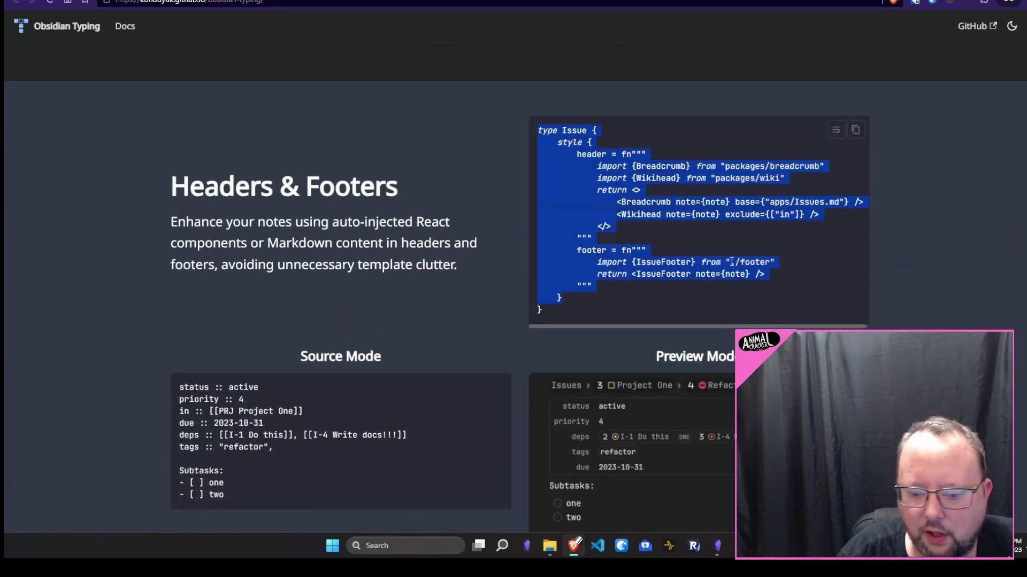
pyautogui.click(386, 117)
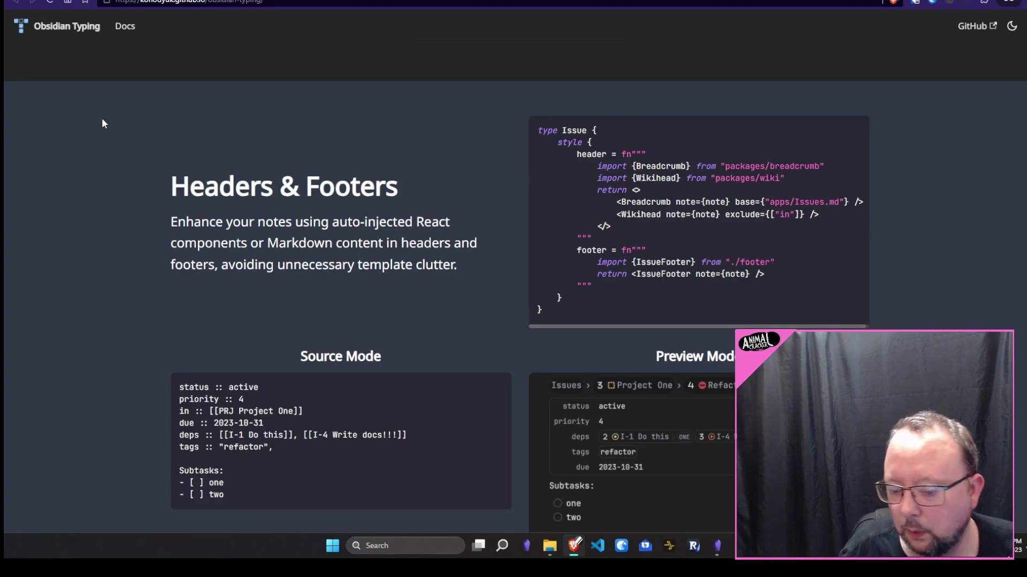
# Switch to the forum thread and look through the replies down to the final post about the BRAT beta.
pyautogui.hotkey('ctrl', 'Tab')
pyautogui.scroll(-10, 154, 300)
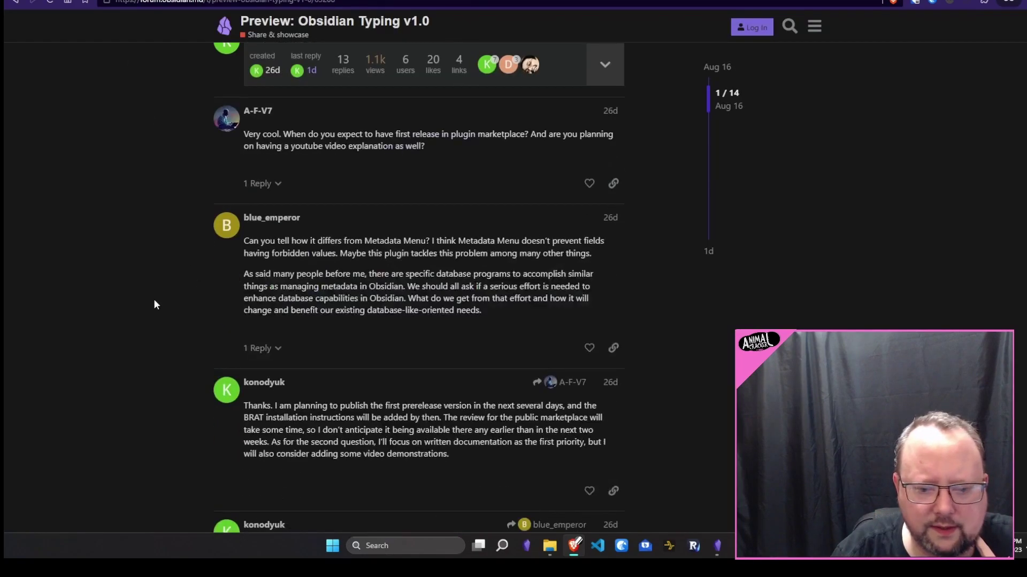
pyautogui.scroll(-15, 137, 293)
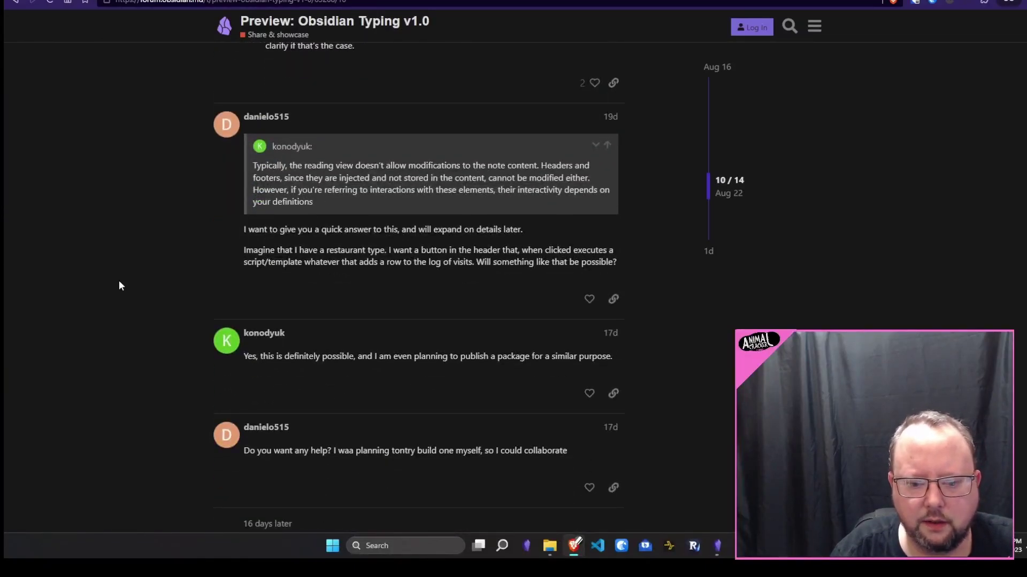
pyautogui.scroll(-10, 119, 282)
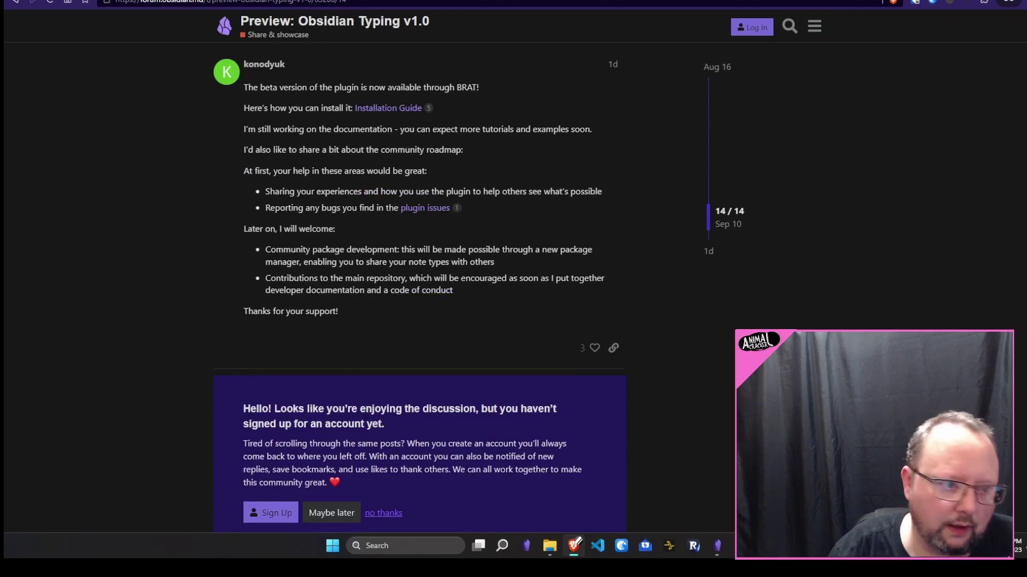
# Return to the Obsidian Typing website and compare the Source Mode and Preview Mode examples, continuing to CSS Classes or Code.
pyautogui.hotkey('alt', 'Left')
pyautogui.scroll(-4, 119, 171)
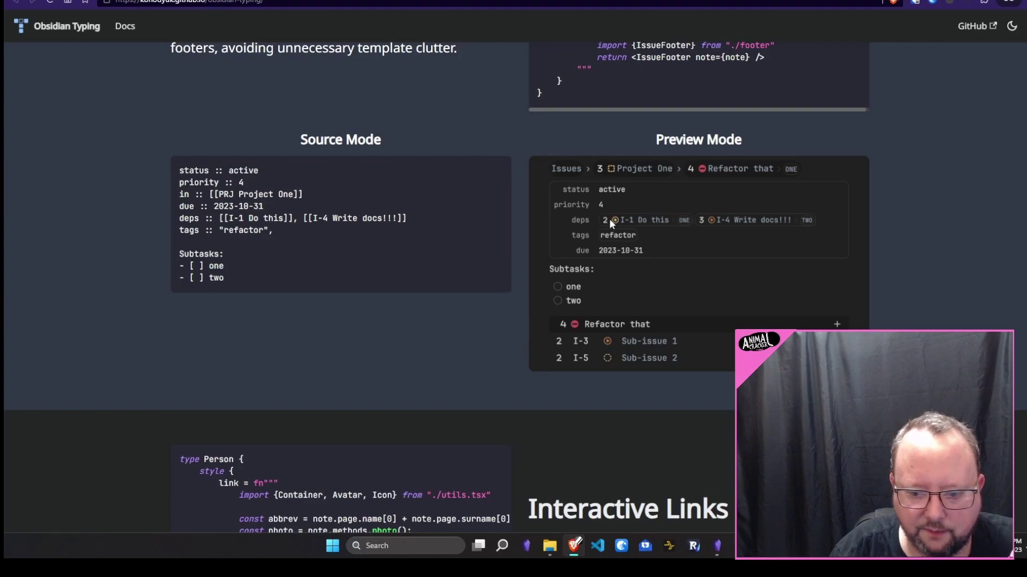
pyautogui.scroll(-1, 113, 219)
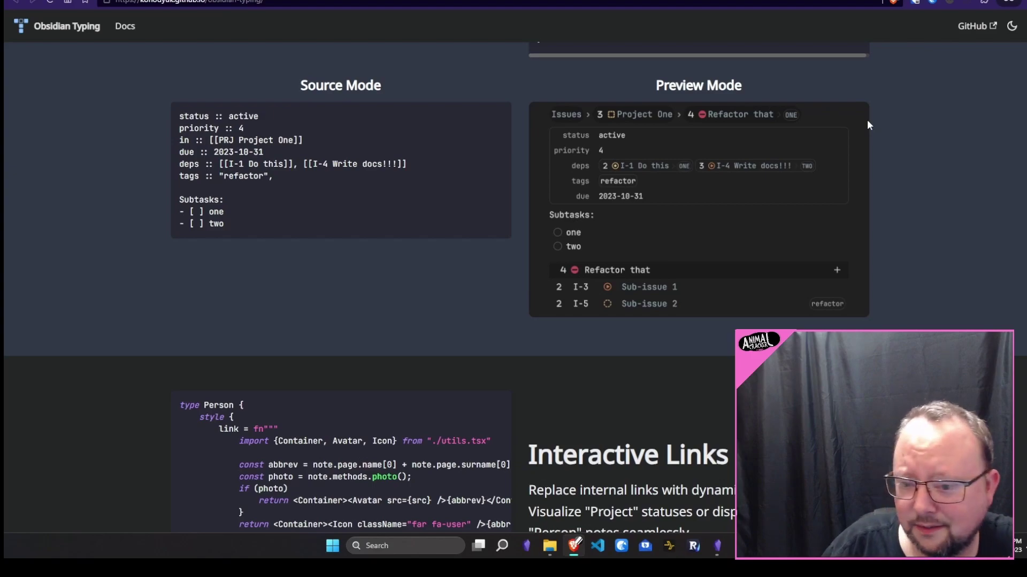
pyautogui.scroll(-12, 300, 229)
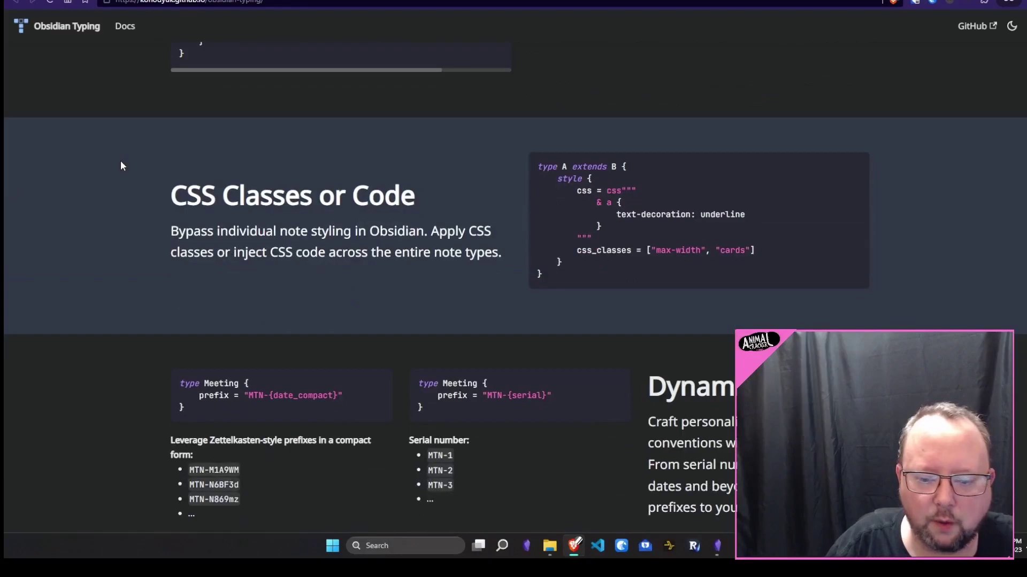
# Examine the website's Dynamic Prefixes, Advanced Scripting & Module System, and Full-featured OTL Editor sections.
pyautogui.scroll(-3, 121, 162)
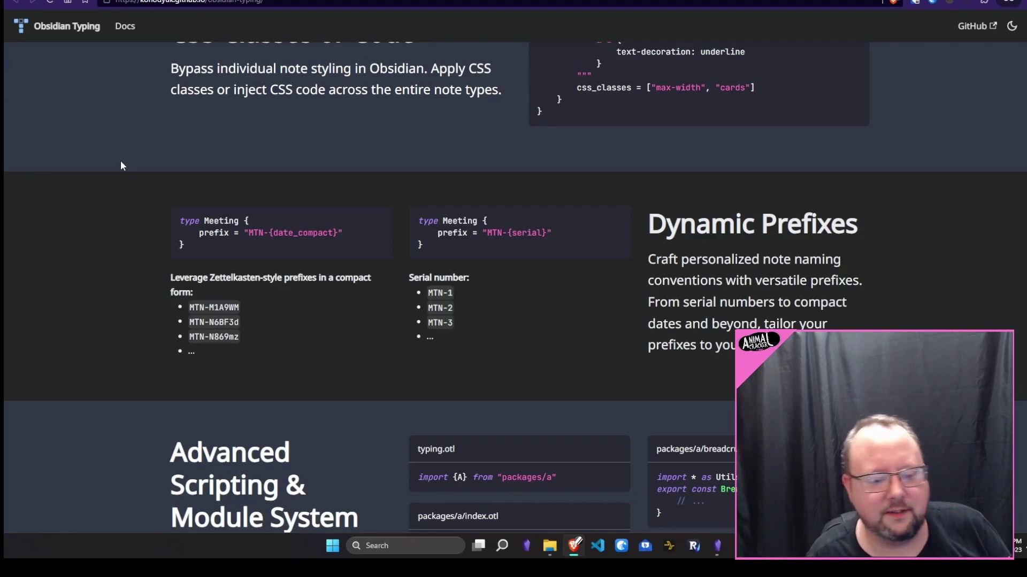
pyautogui.scroll(-7, 121, 165)
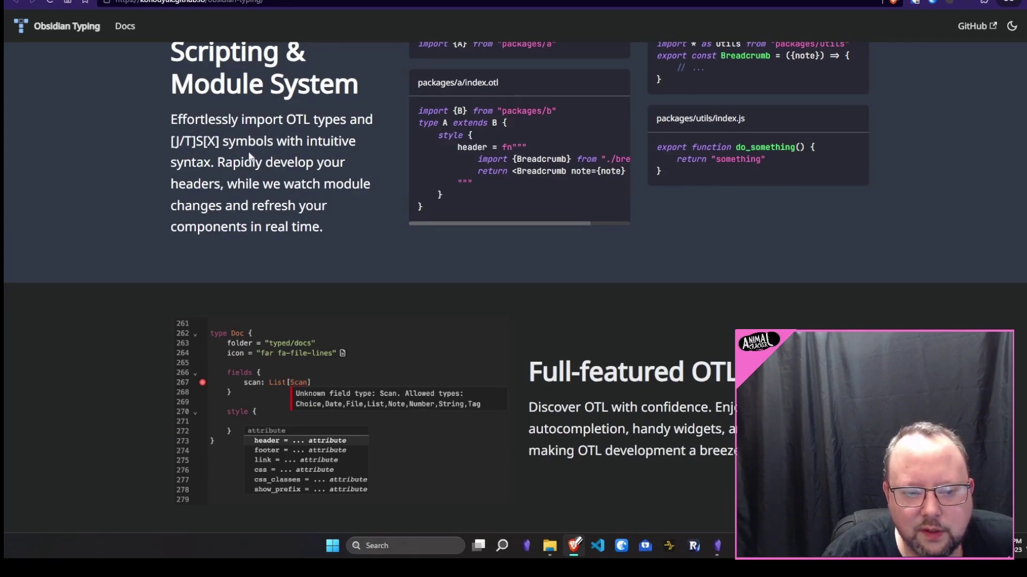
pyautogui.scroll(-5, 577, 103)
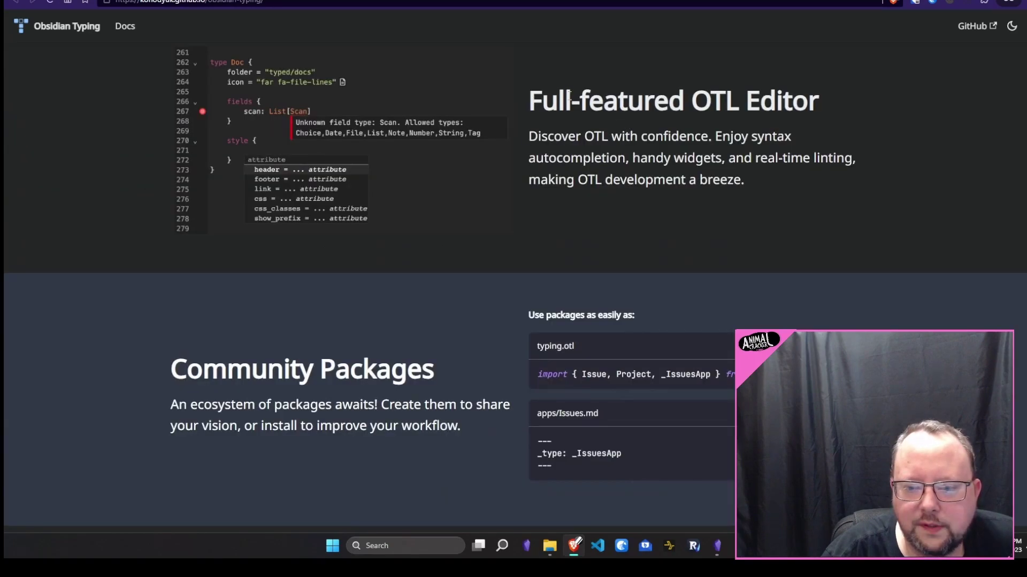
pyautogui.moveTo(530, 101); pyautogui.dragTo(819, 102)
# Read the Community Packages section and return to the beginning of the Obsidian Typing homepage.
pyautogui.scroll(-3, 124, 177)
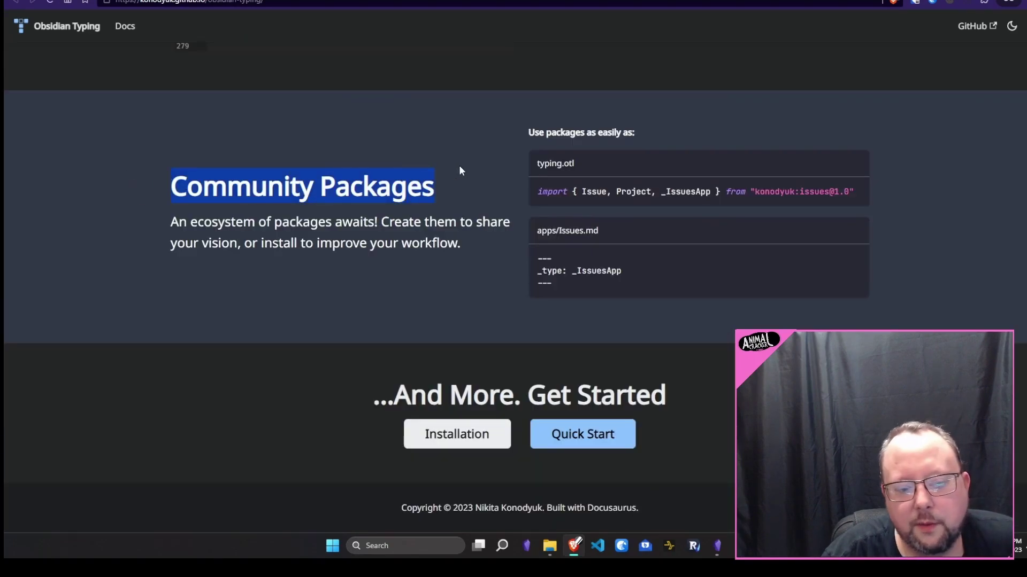
pyautogui.moveTo(198, 221); pyautogui.dragTo(356, 219)
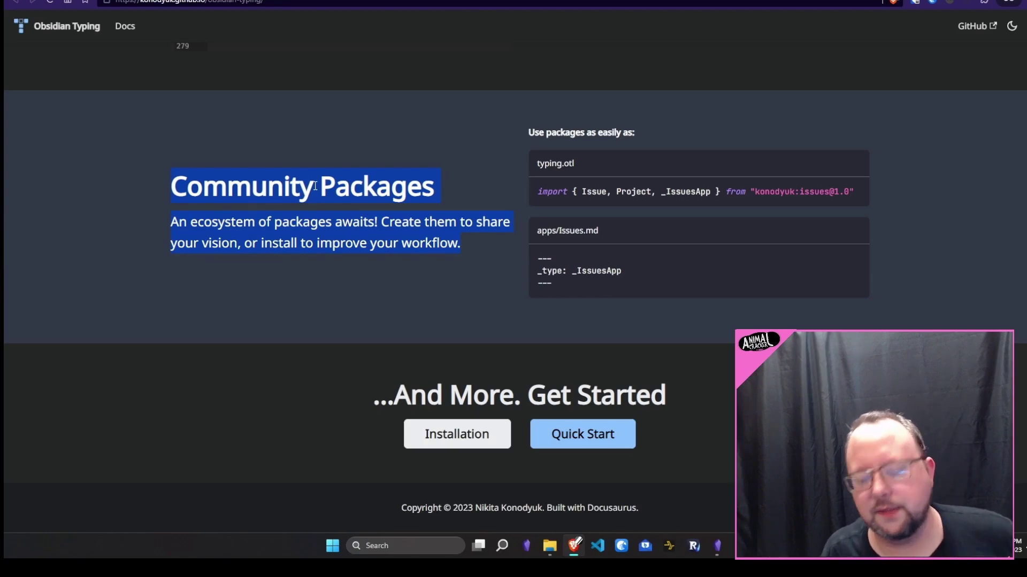
pyautogui.press('Home')
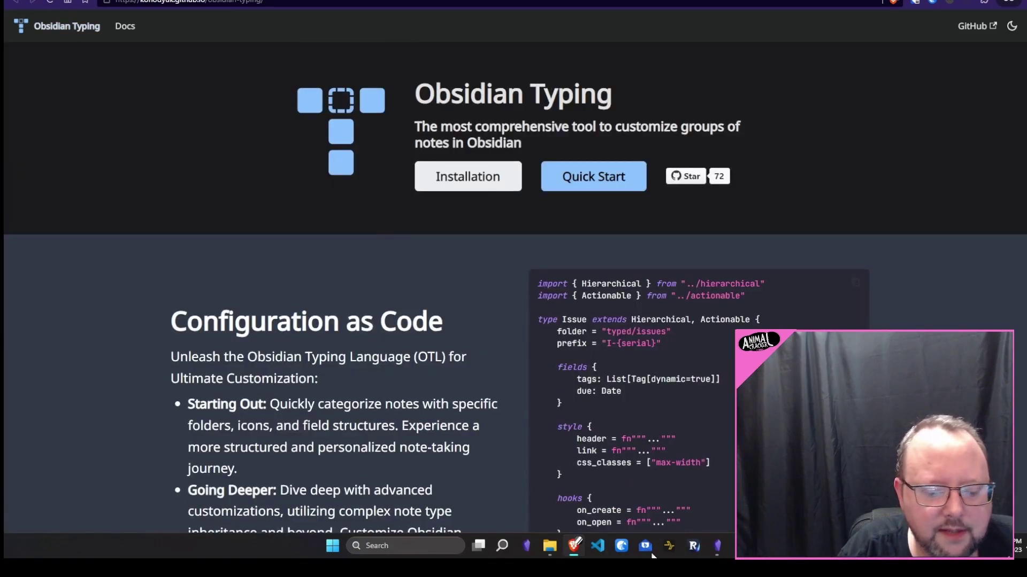
pyautogui.click(714, 544)
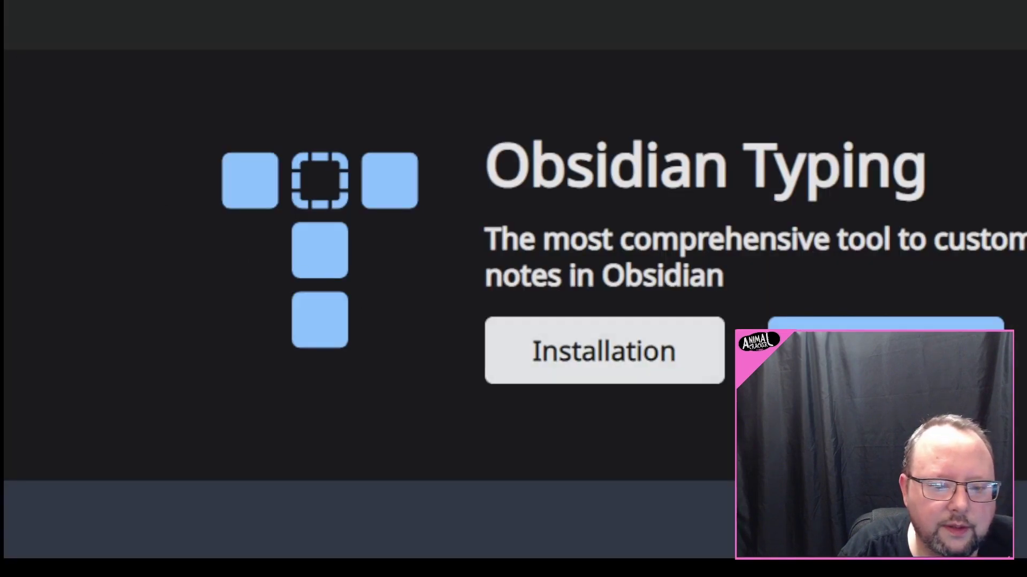
# Open the website's installation guide, and in Obsidian install and enable the community plugin Obsidian42 - BRAT.
pyautogui.click(578, 366)
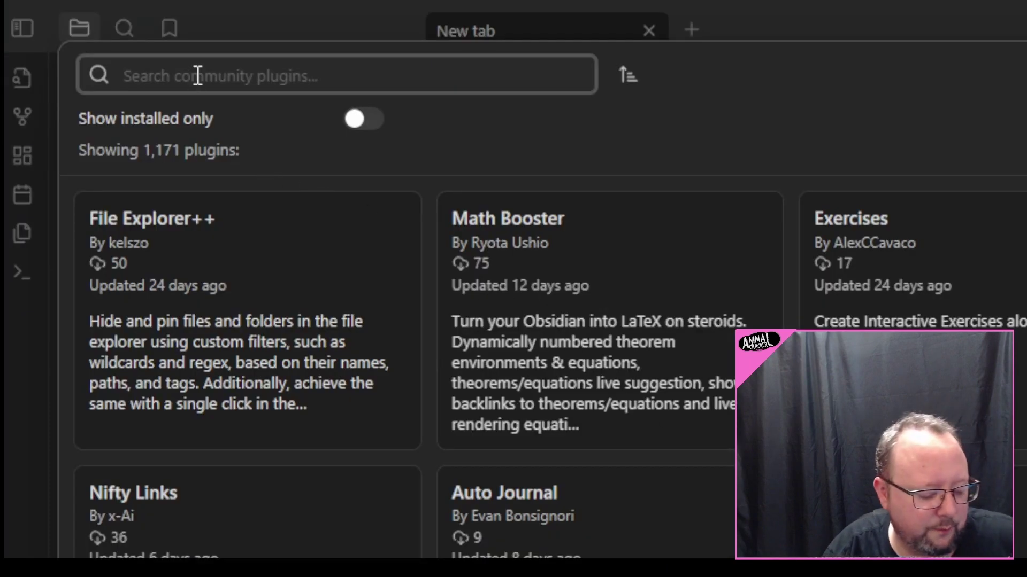
pyautogui.write('brat')
pyautogui.click(261, 267)
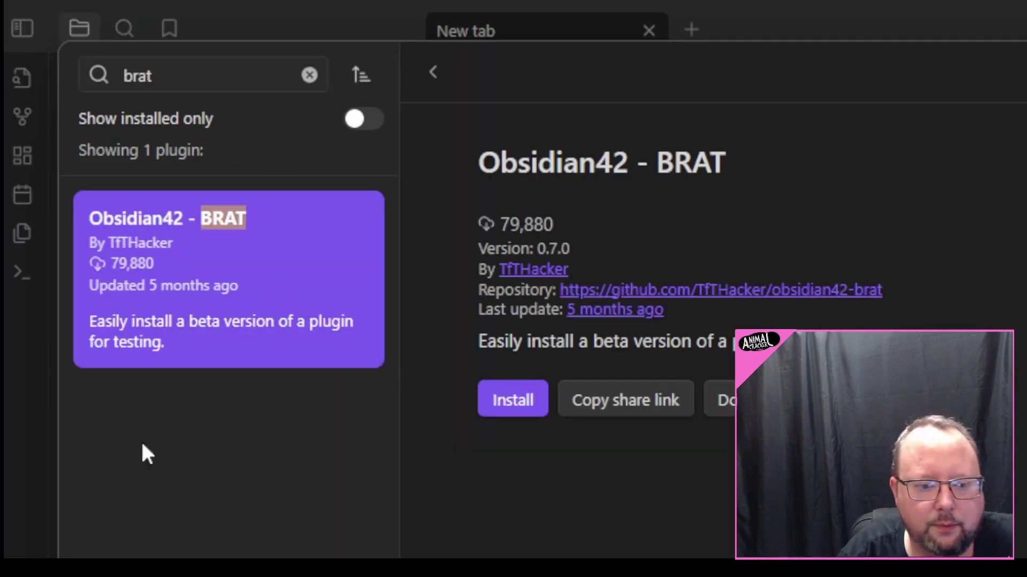
pyautogui.click(505, 403)
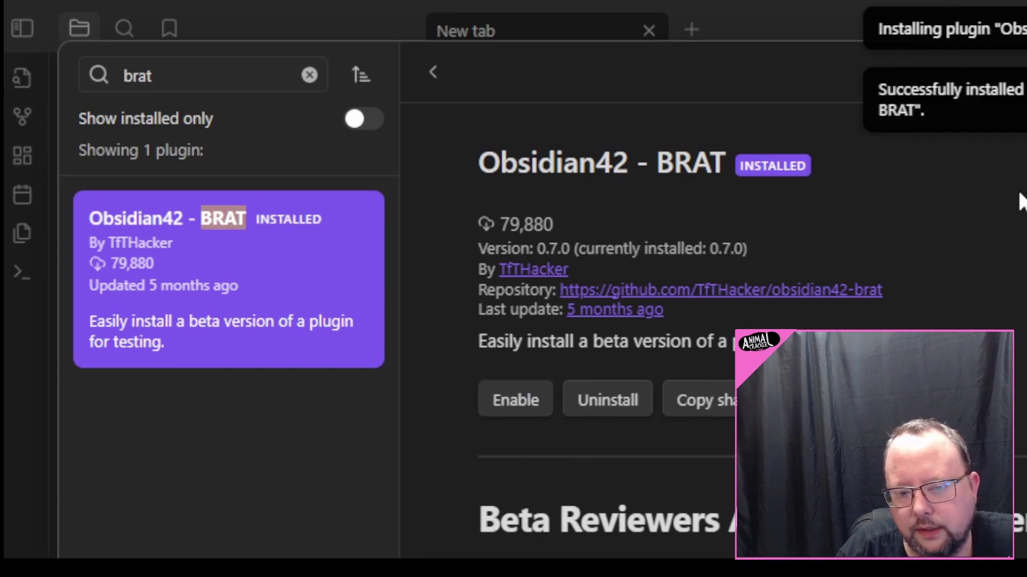
pyautogui.click(527, 399)
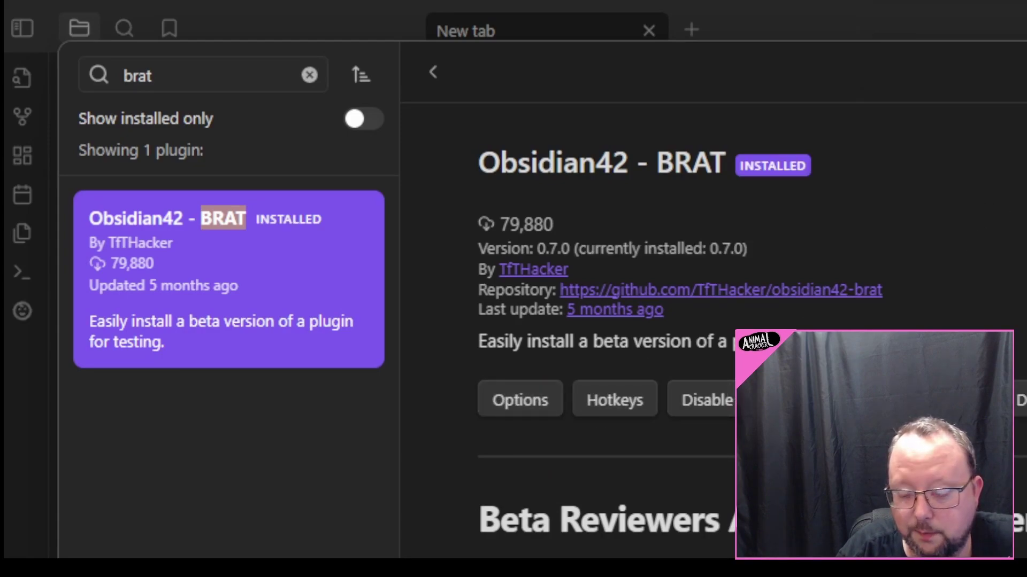
pyautogui.press('Escape')
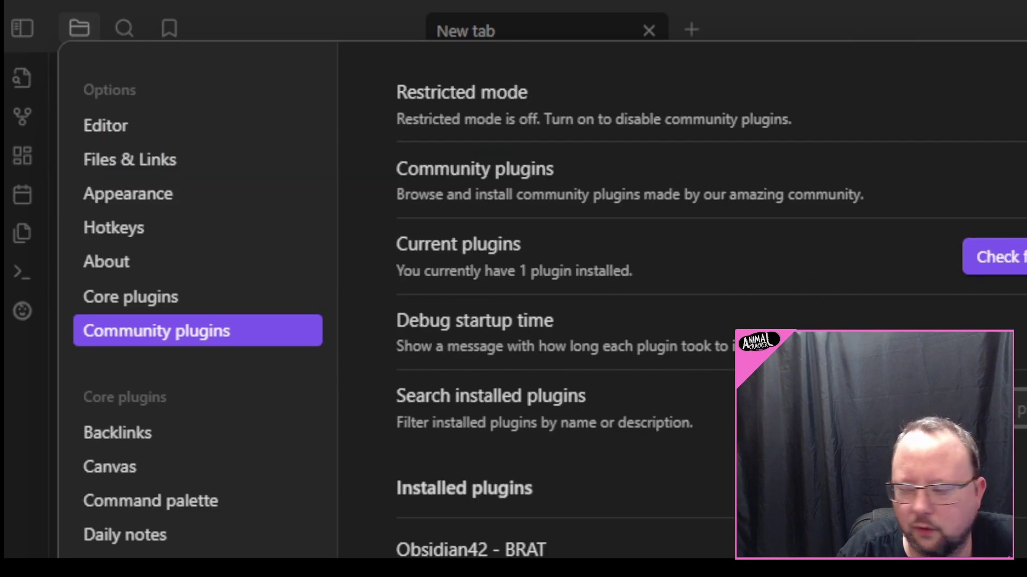
pyautogui.press('Escape')
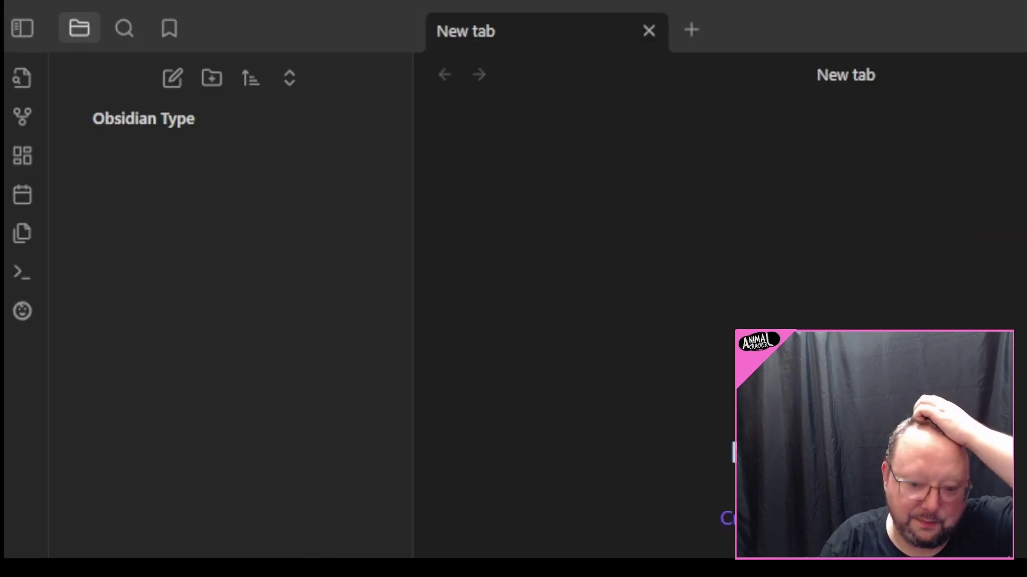
pyautogui.hotkey('ctrl', 'p')
pyautogui.write('brat')
pyautogui.click(699, 277)
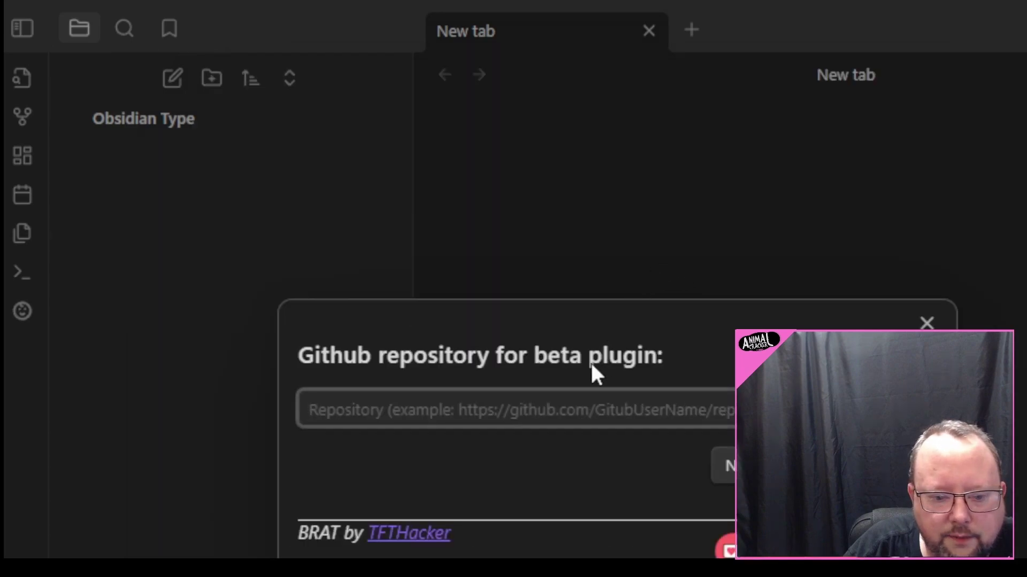
pyautogui.write('https://github.com/konodyuk/obsidian-typing')
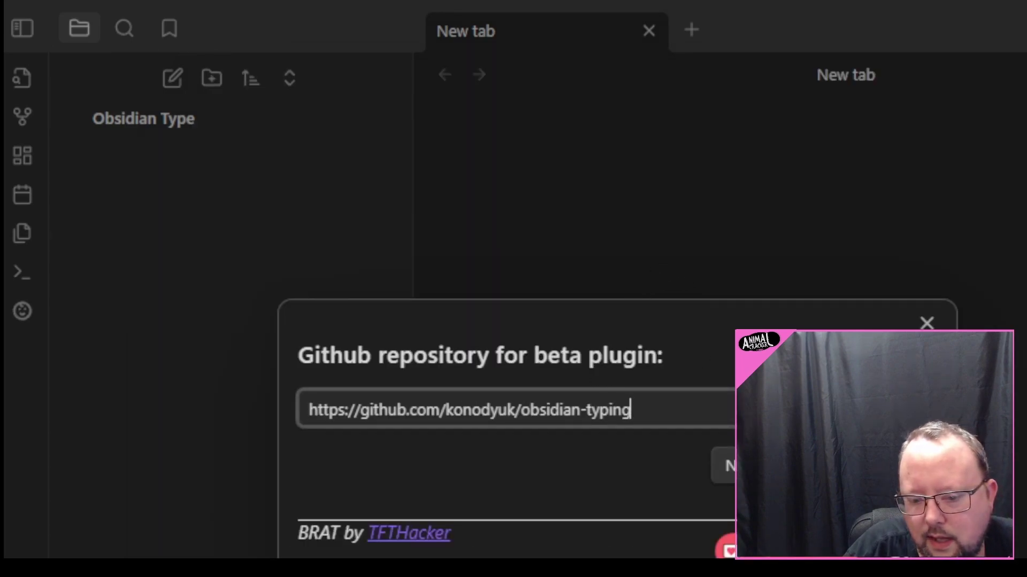
pyautogui.press('Return')
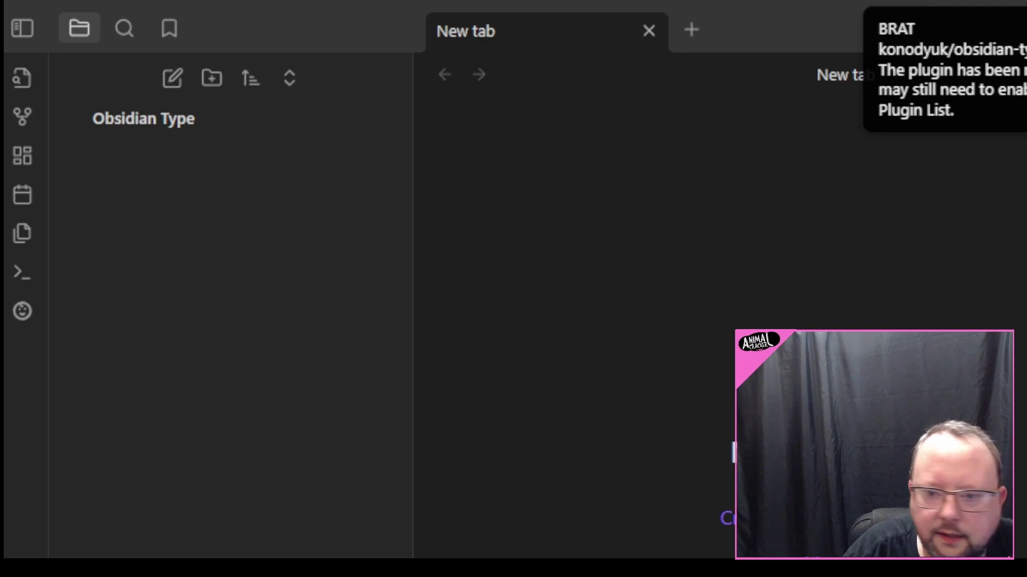
# Enable the Typing community plugin and review its path, style and icon font settings.
pyautogui.hotkey('ctrl', ',')
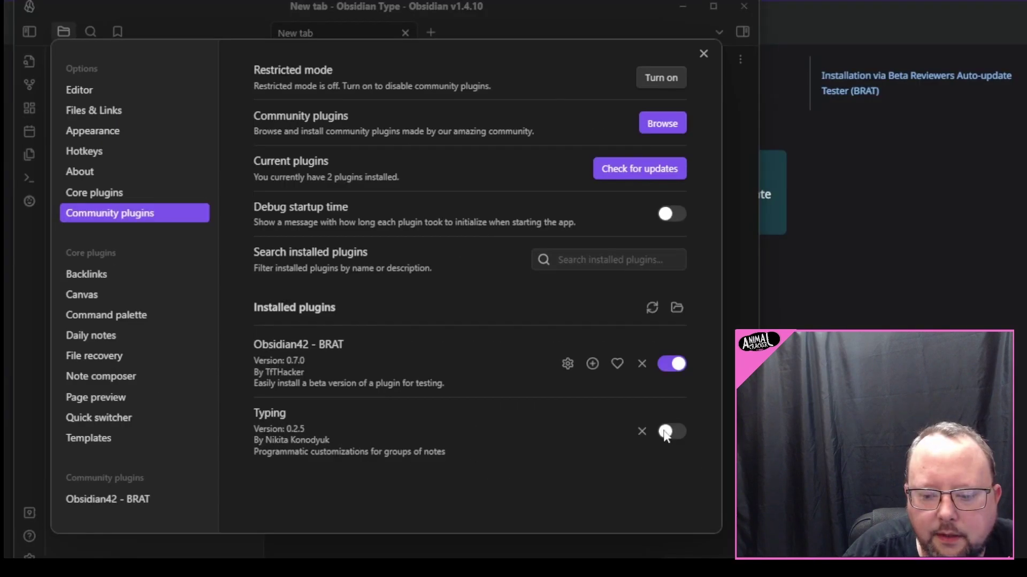
pyautogui.click(672, 431)
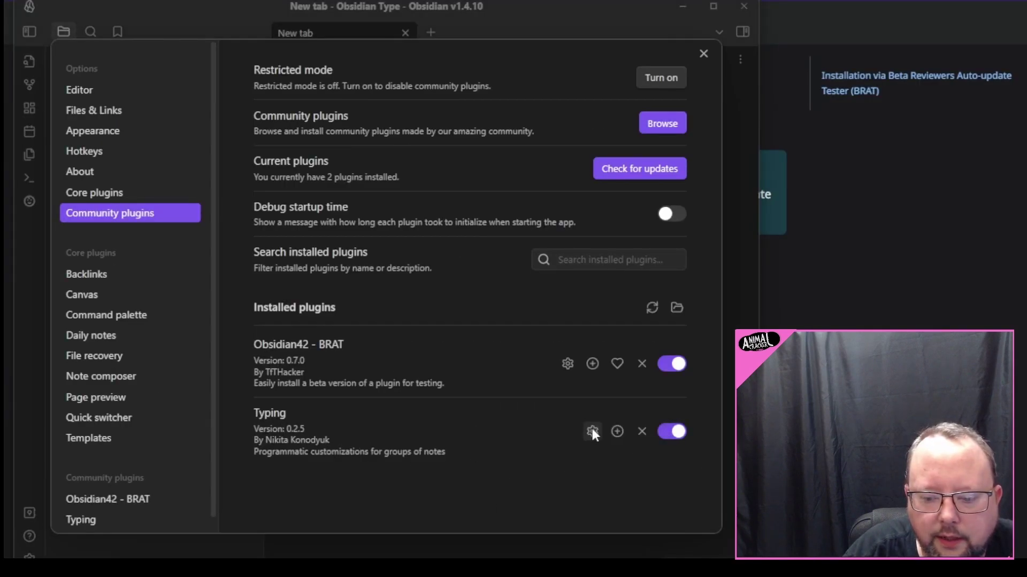
pyautogui.click(592, 431)
pyautogui.scroll(-3, 257, 223)
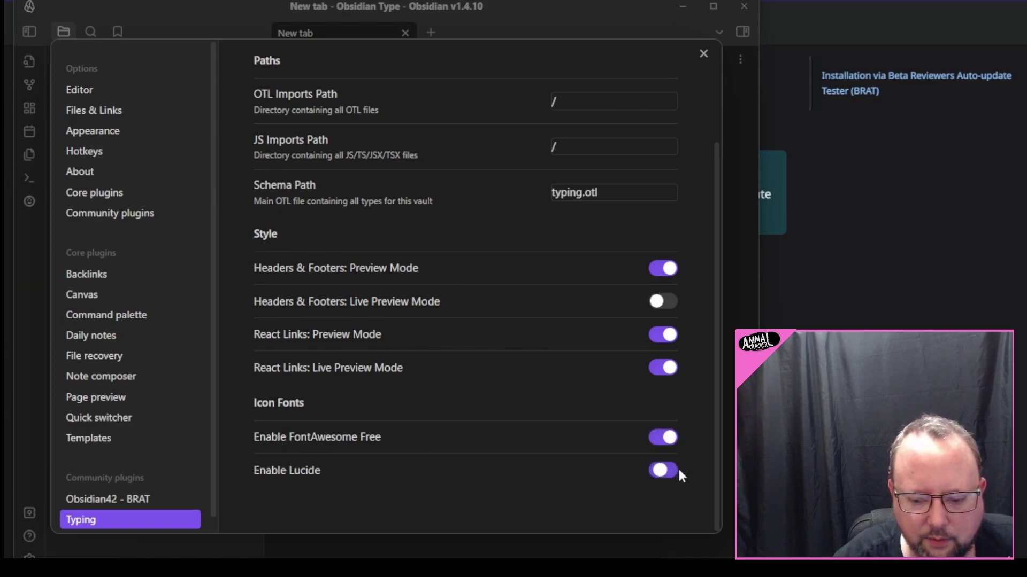
pyautogui.click(703, 53)
# Switch to the website's Quick Start: Movie Type guide and read the introduction and Configuration File section.
pyautogui.hotkey('alt', 'Tab')
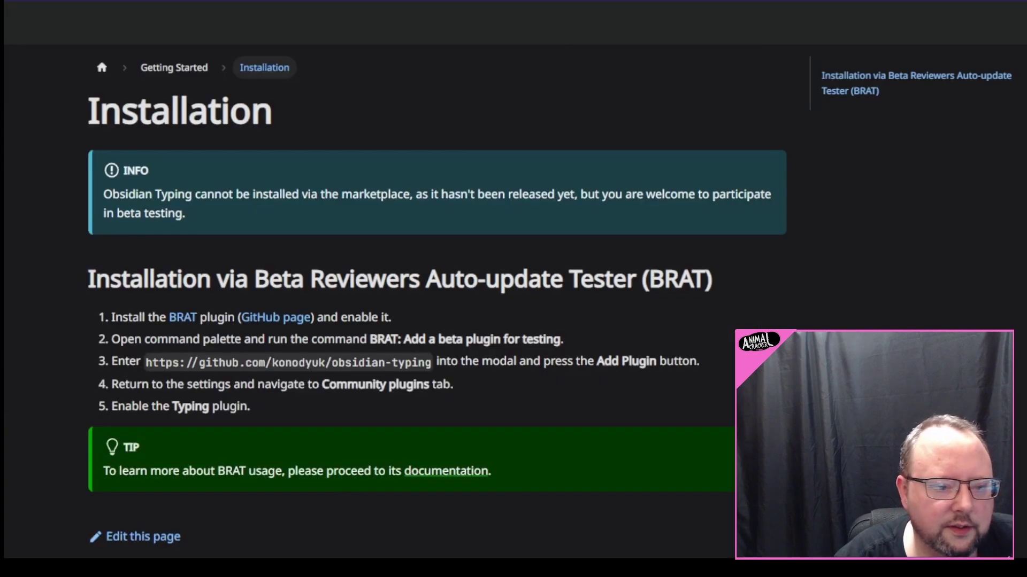
pyautogui.hotkey('alt', 'Right')
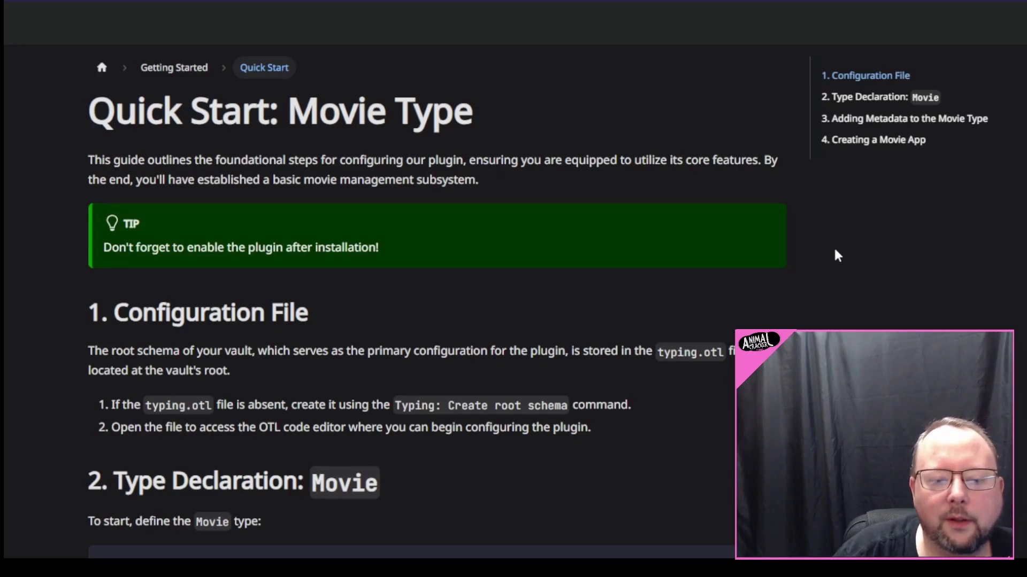
pyautogui.moveTo(320, 172); pyautogui.dragTo(497, 172)
pyautogui.click(501, 173)
pyautogui.scroll(-4, 869, 179)
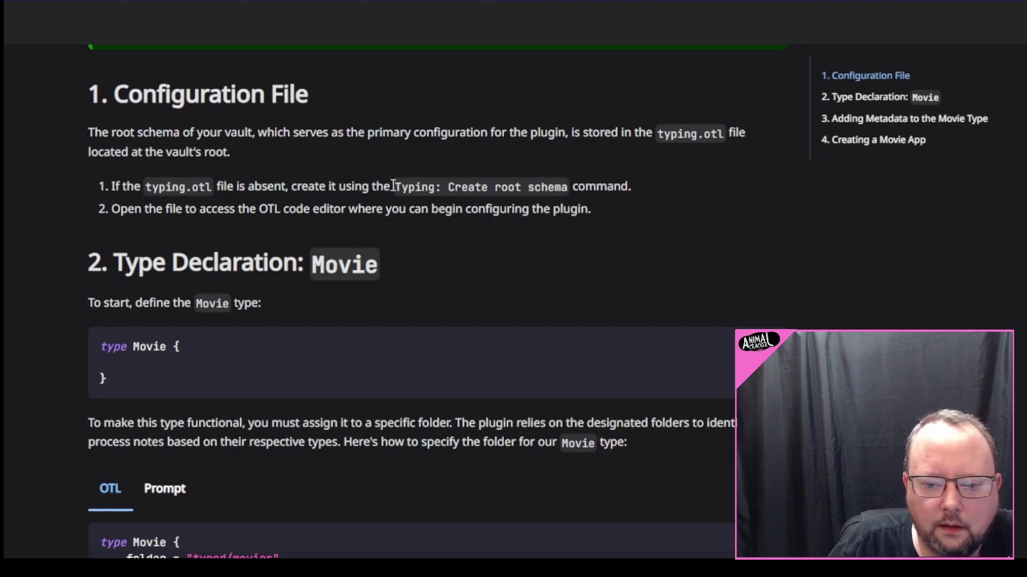
# Return to Obsidian and create the vault's root schema with the Typing: Create root schema command.
pyautogui.hotkey('alt', 'Tab')
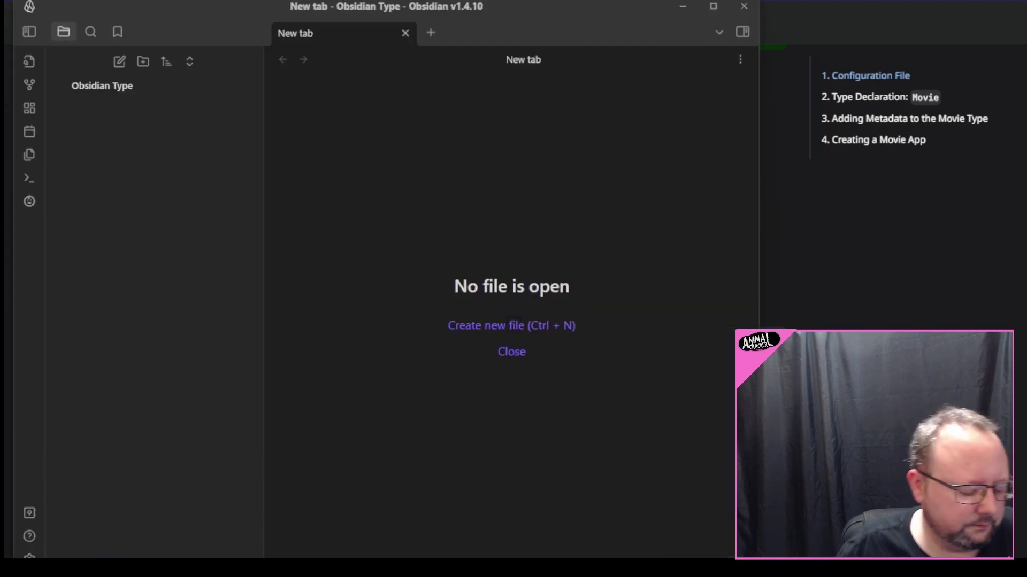
pyautogui.hotkey('ctrl', 'p')
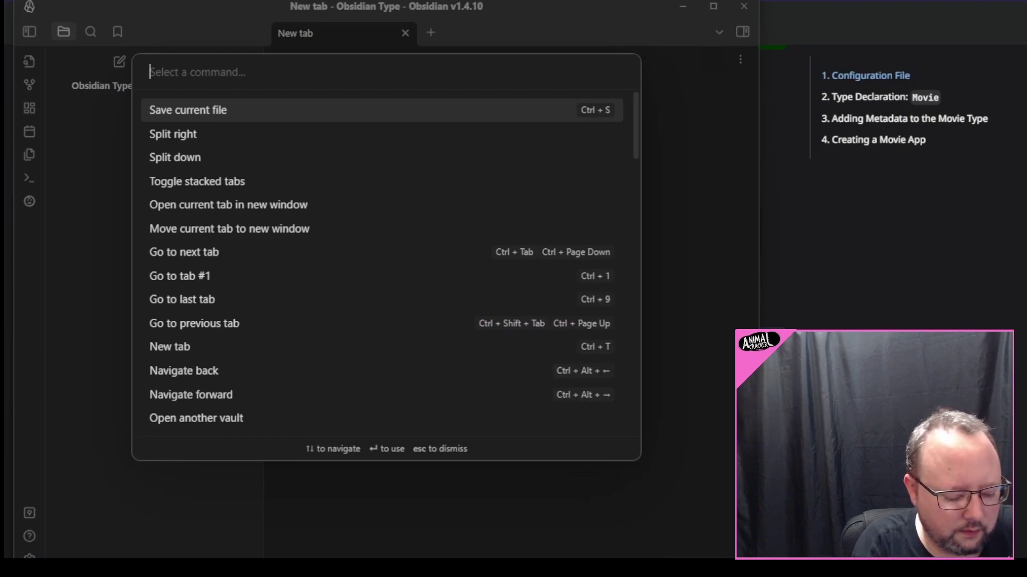
pyautogui.write('cre')
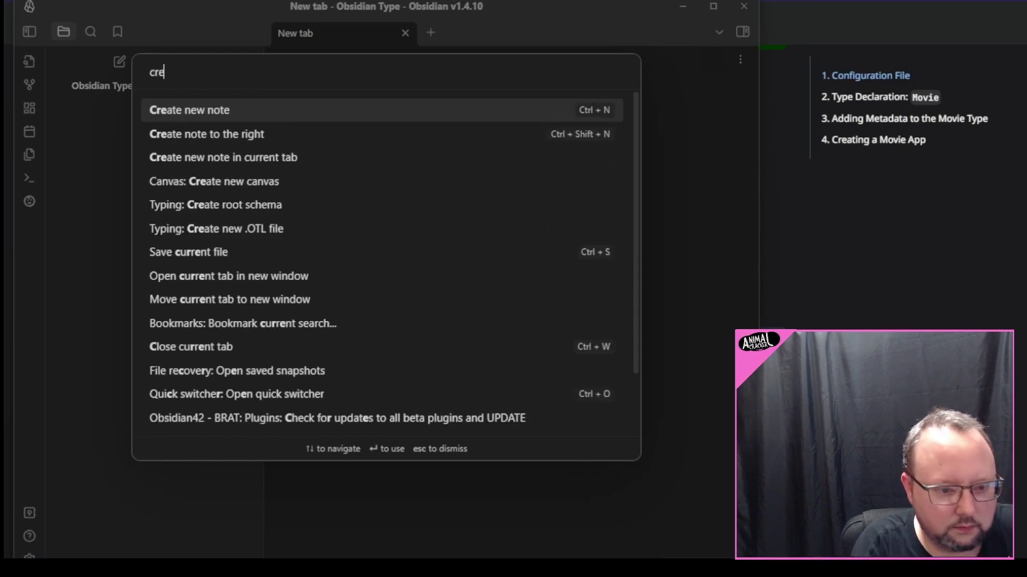
pyautogui.write('ate roo')
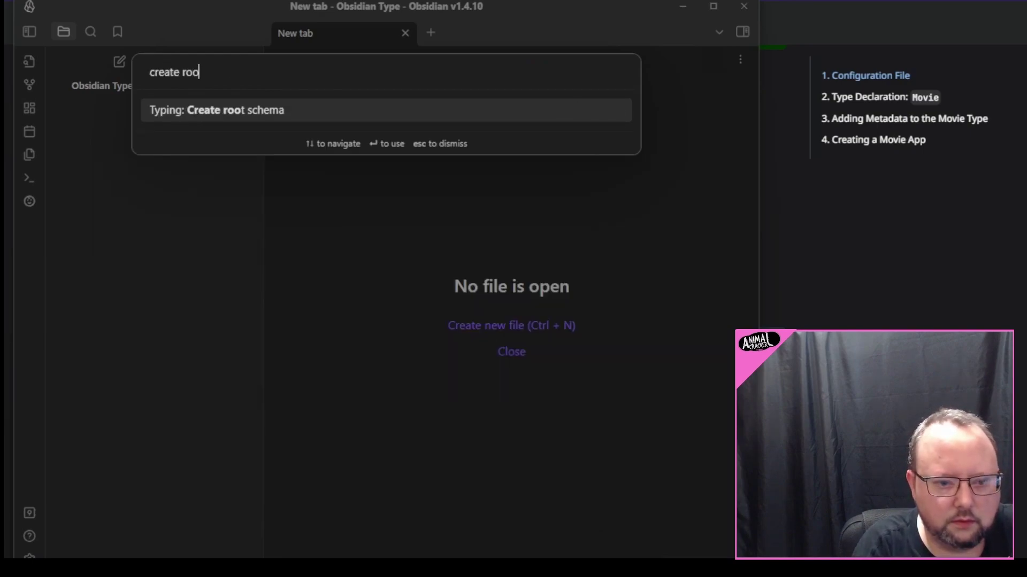
pyautogui.press('Return')
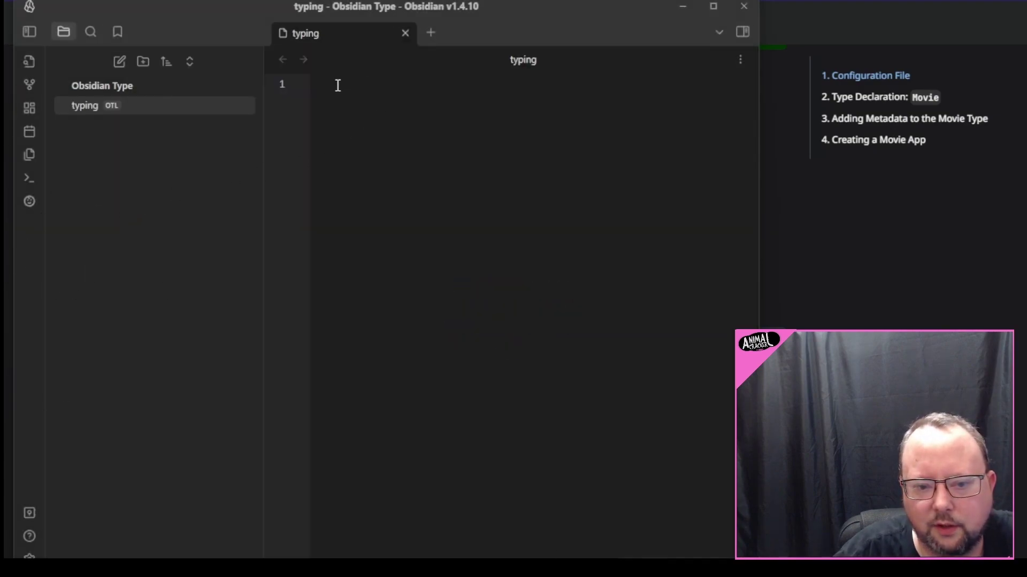
# Go back to the guide's Type Declaration section and read how to define the Movie type and assign its folder.
pyautogui.click(843, 211)
pyautogui.scroll(-3, 843, 203)
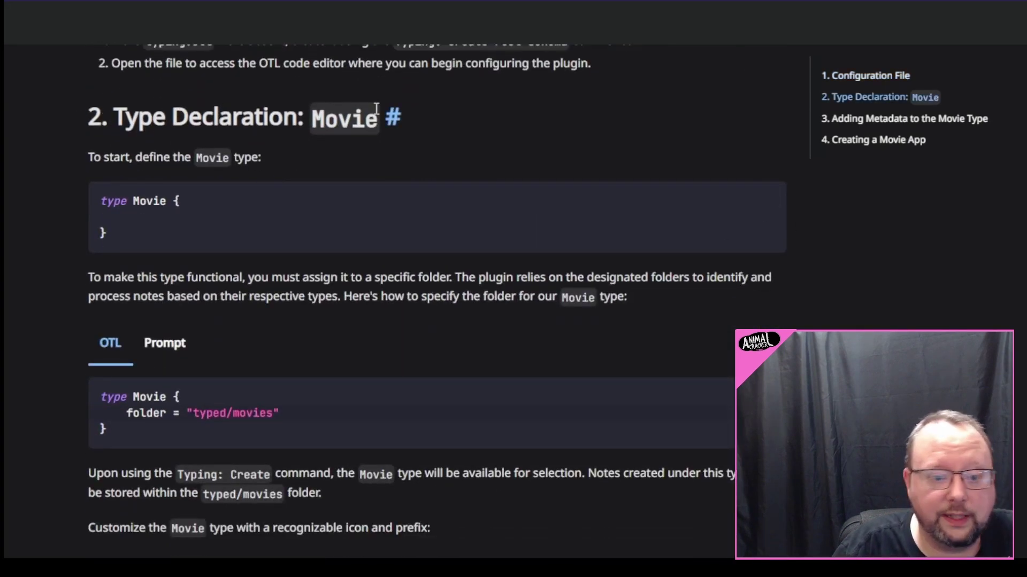
pyautogui.moveTo(93, 157); pyautogui.dragTo(134, 161)
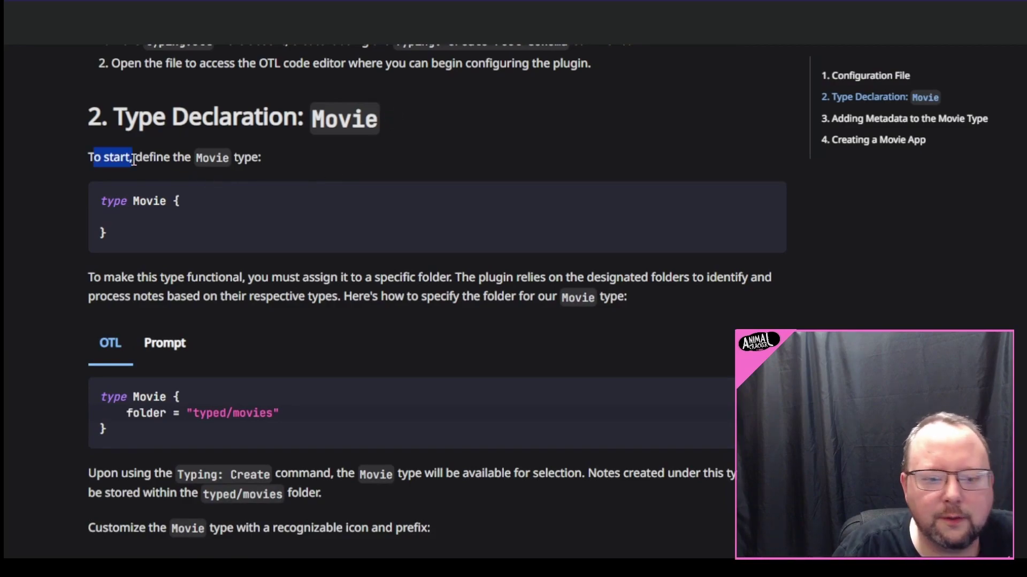
pyautogui.scroll(-4, 231, 187)
pyautogui.moveTo(103, 59); pyautogui.dragTo(447, 59)
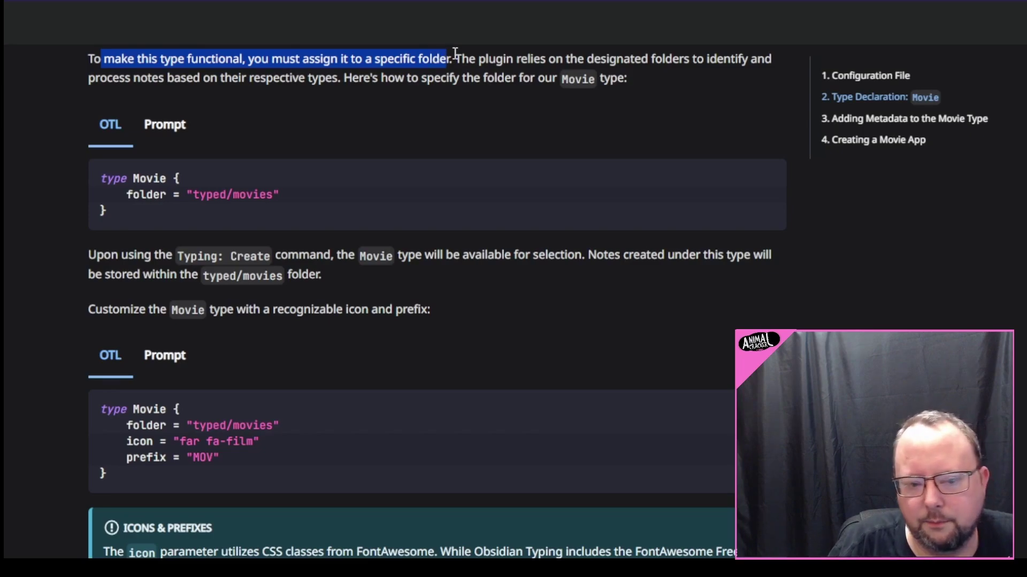
pyautogui.moveTo(453, 60); pyautogui.dragTo(640, 82)
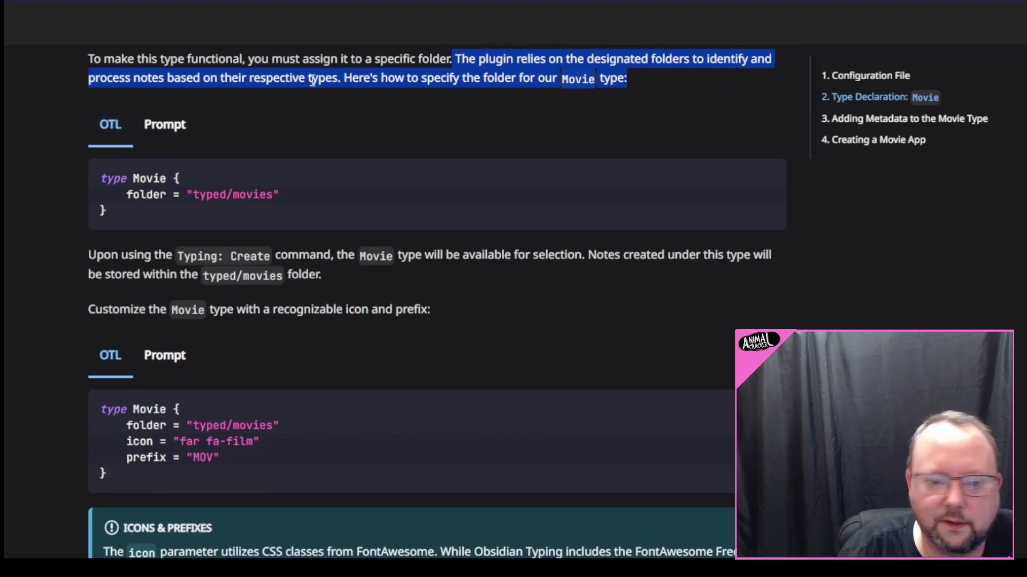
pyautogui.click(345, 80)
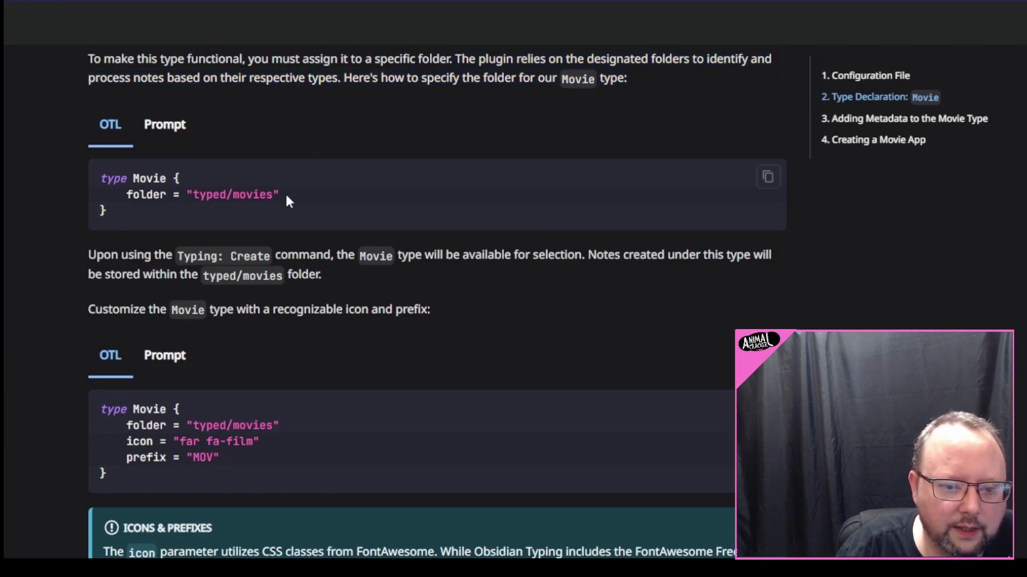
# Examine the Movie type example that sets a folder, an icon and a prefix.
pyautogui.scroll(-3, 177, 102)
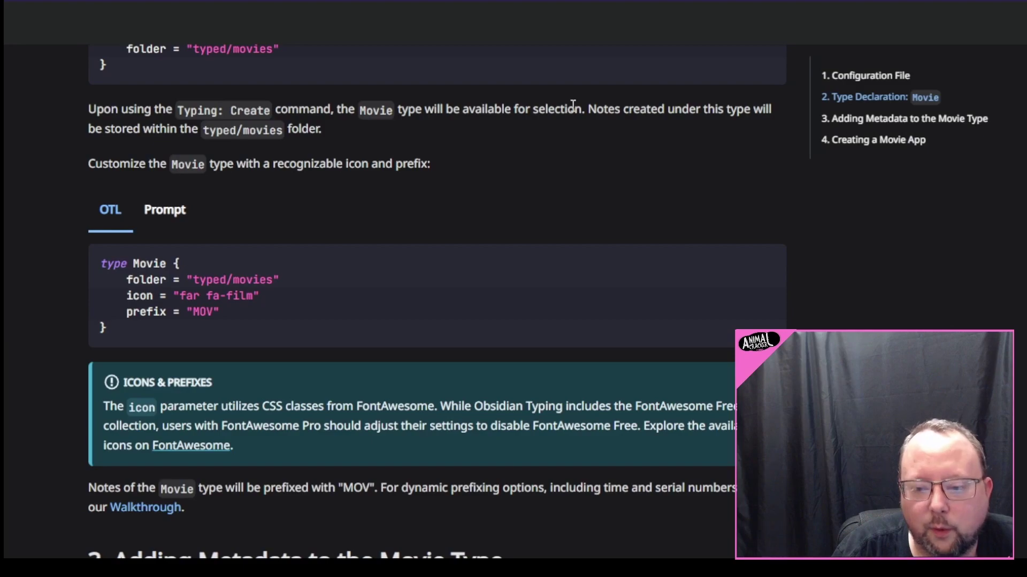
pyautogui.moveTo(188, 279); pyautogui.dragTo(264, 278)
pyautogui.click(291, 287)
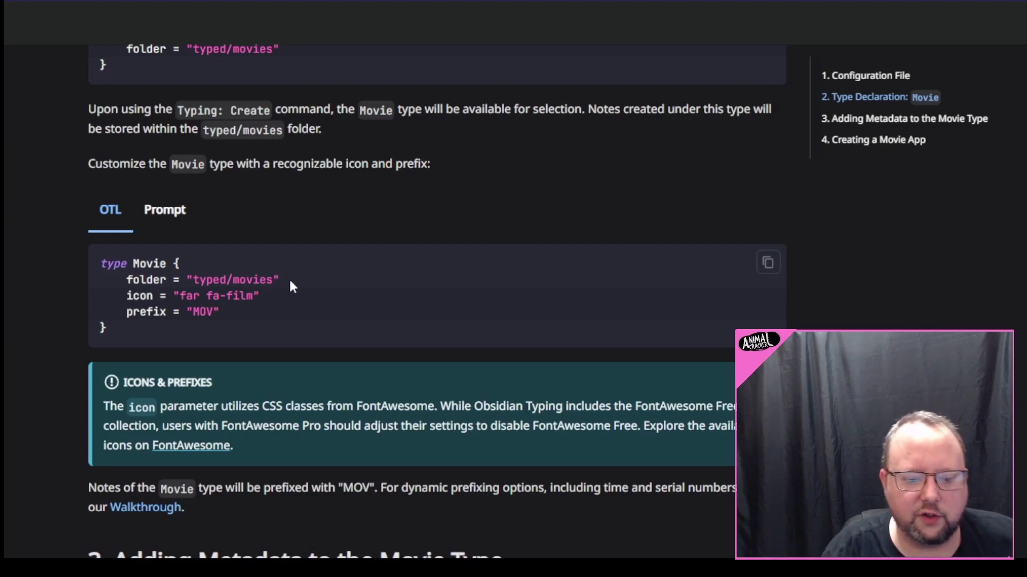
pyautogui.scroll(-3, 288, 277)
pyautogui.moveTo(152, 133); pyautogui.dragTo(296, 133)
pyautogui.moveTo(125, 157); pyautogui.dragTo(326, 160)
pyautogui.moveTo(130, 163); pyautogui.dragTo(189, 161)
pyautogui.click(266, 162)
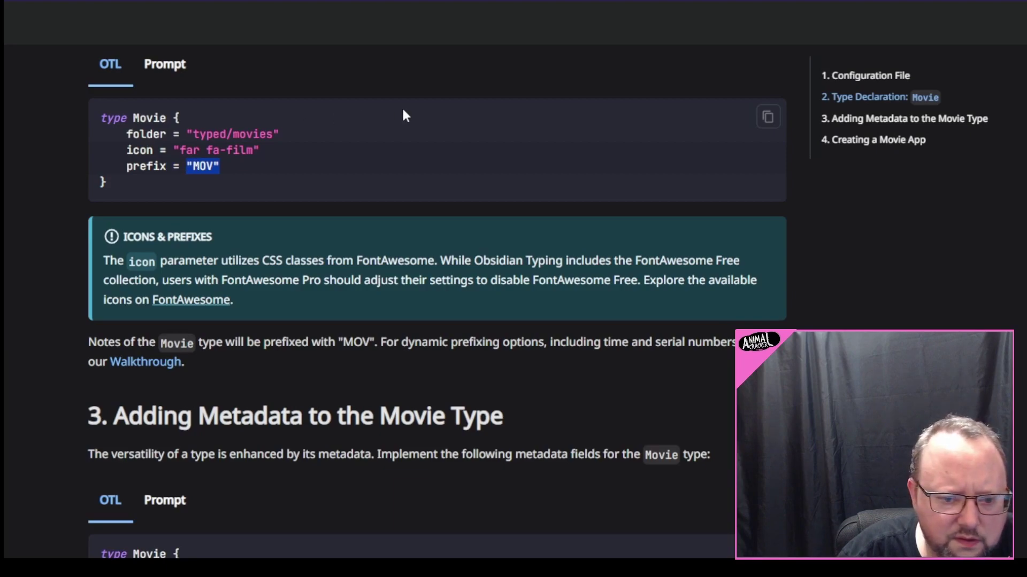
# Read the Icons & Prefixes note and the remark about dynamic prefixing options.
pyautogui.scroll(-3, 404, 113)
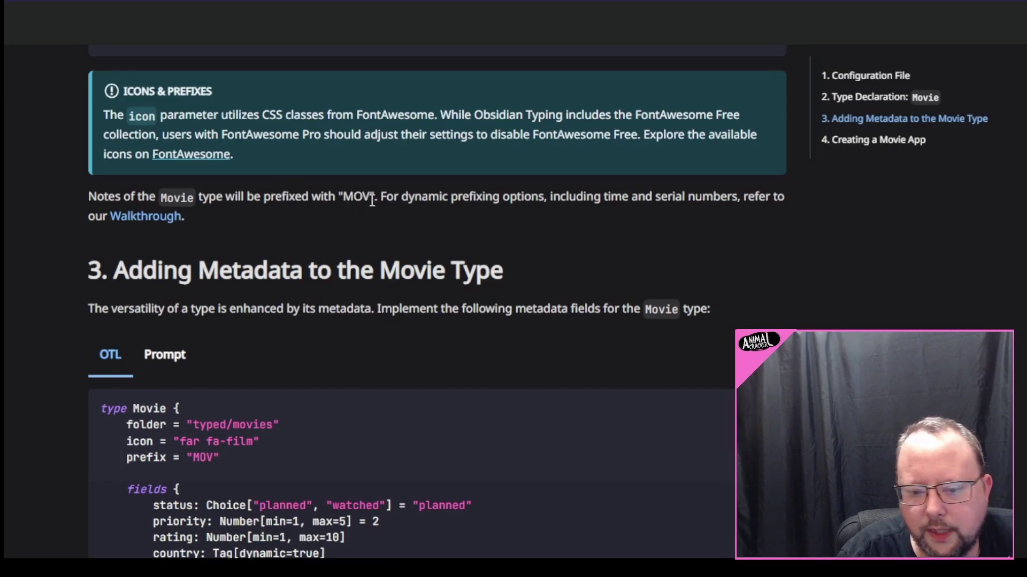
pyautogui.moveTo(395, 197); pyautogui.dragTo(662, 207)
pyautogui.click(339, 233)
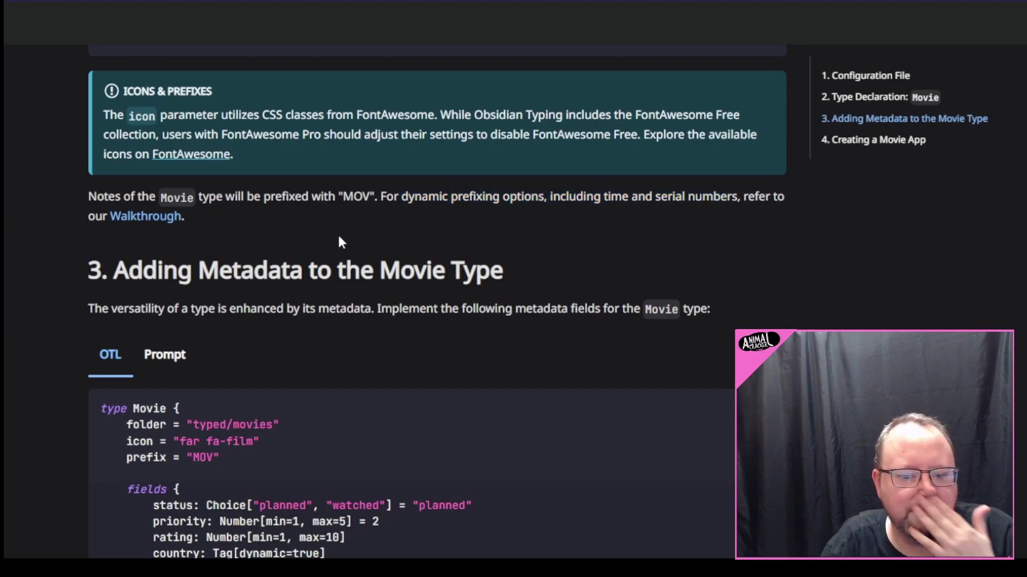
pyautogui.scroll(-3, 338, 233)
pyautogui.scroll(4, 251, 160)
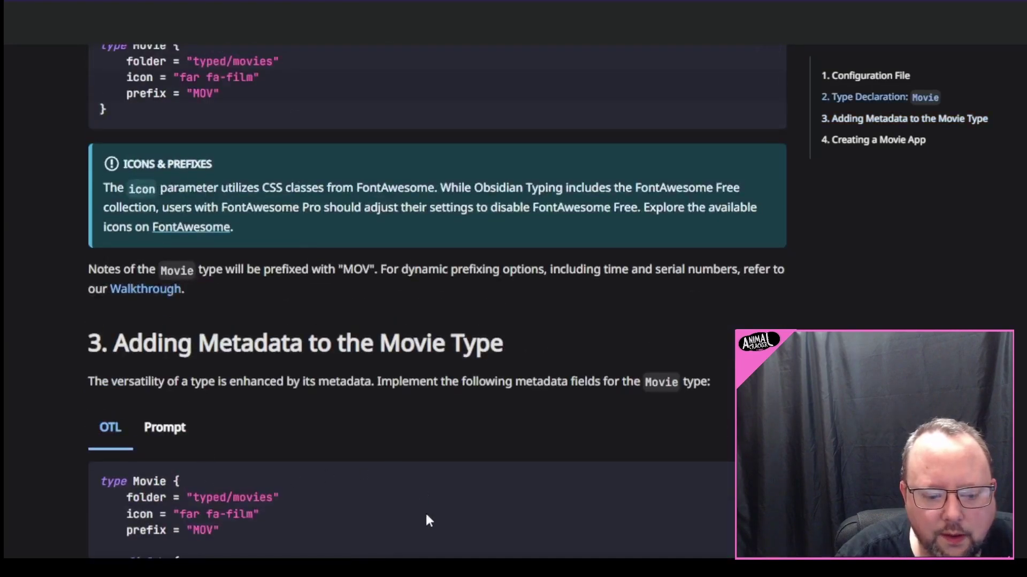
# Copy the full Movie type code with its metadata fields from the guide's section 3 into the typing schema file in Obsidian.
pyautogui.scroll(-3, 588, 324)
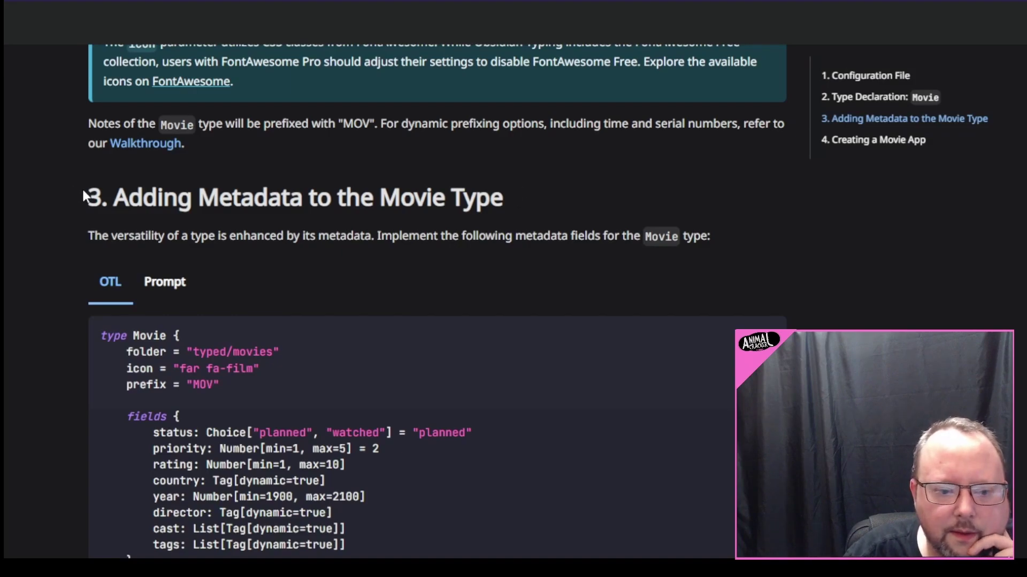
pyautogui.scroll(-3, 82, 188)
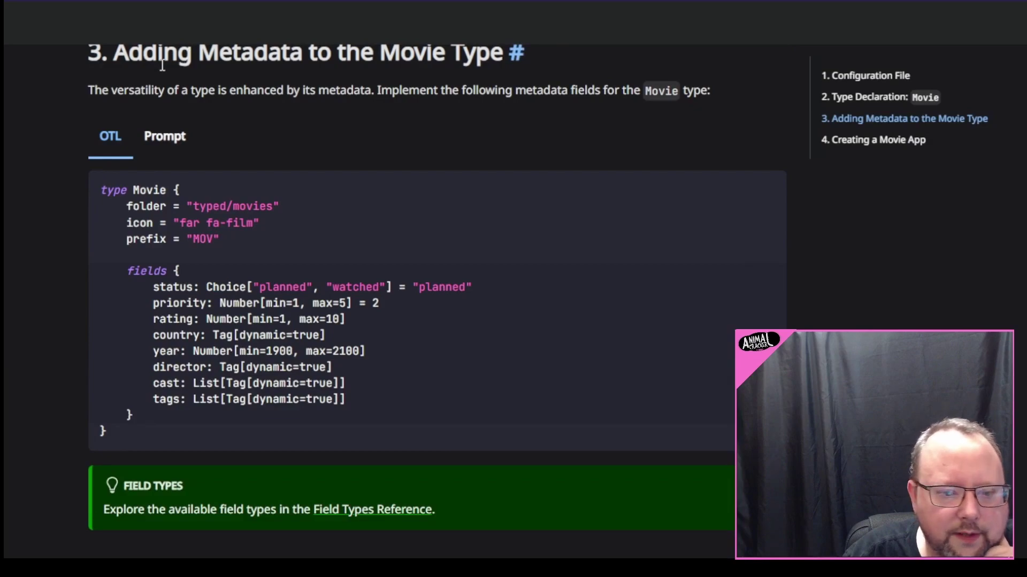
pyautogui.moveTo(88, 89); pyautogui.dragTo(381, 99)
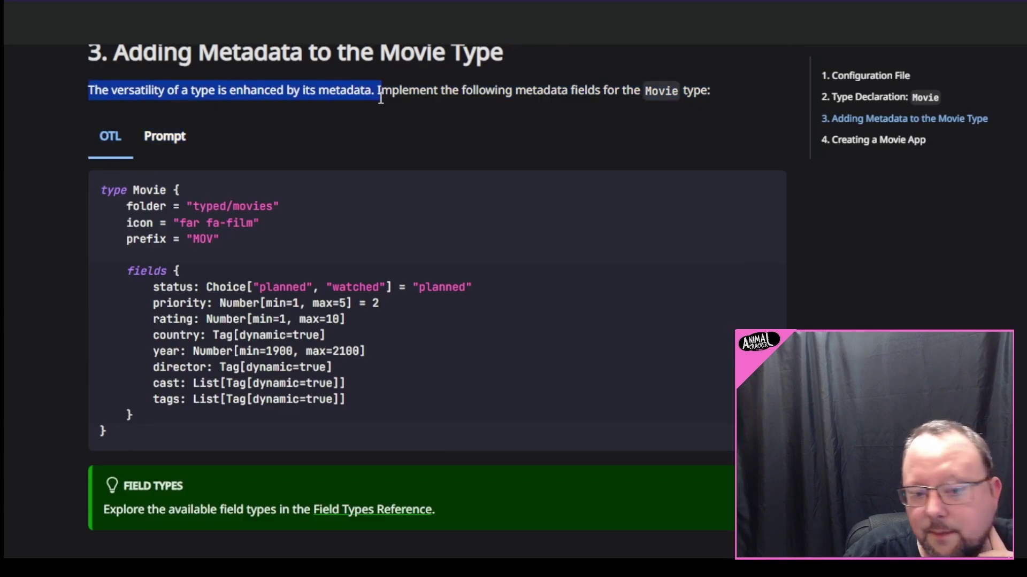
pyautogui.click(766, 191)
pyautogui.scroll(-4, 829, 198)
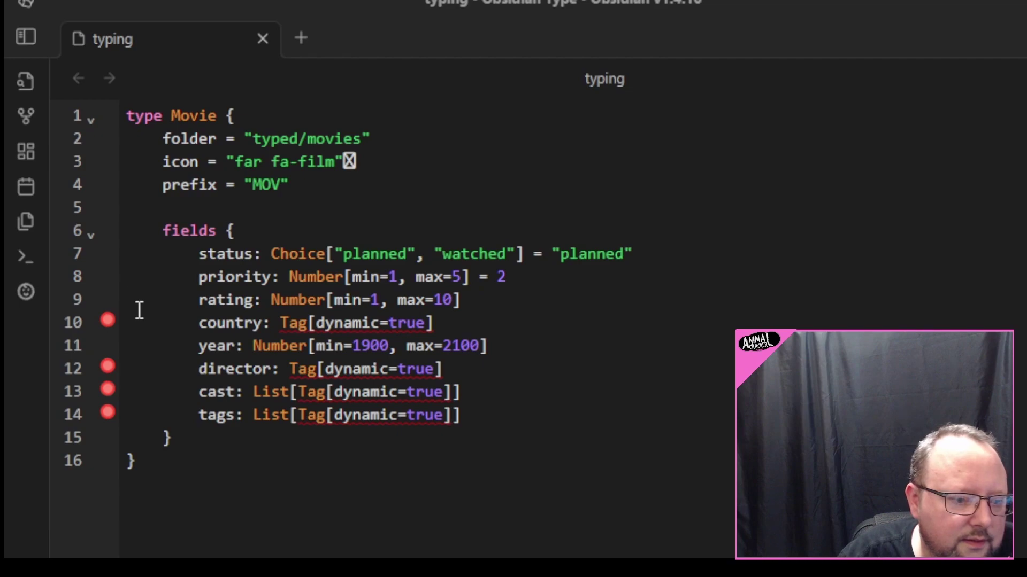
# Check the error markers beside the country and director Tag fields of the Movie type.
pyautogui.moveTo(107, 321)
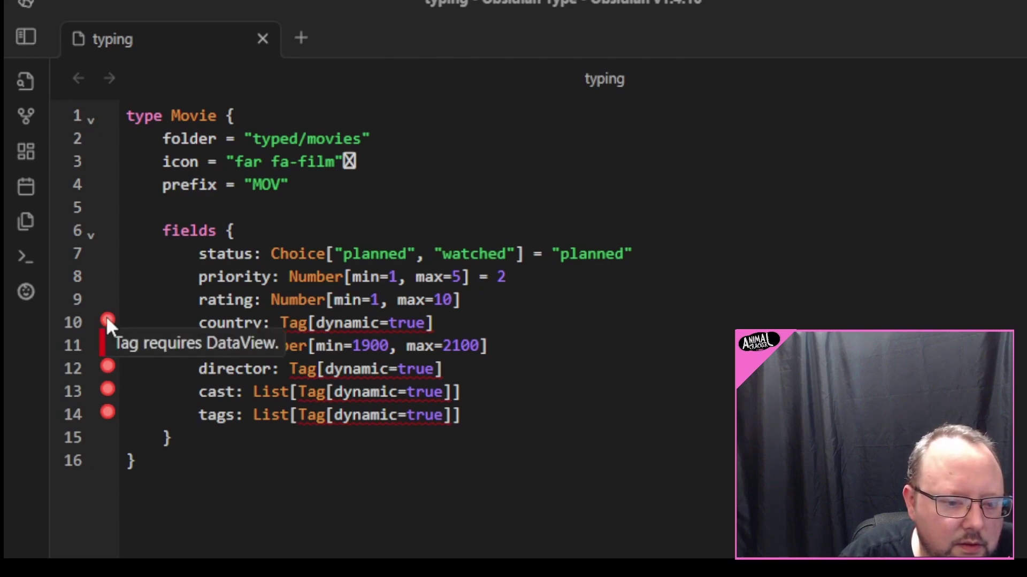
pyautogui.moveTo(111, 381)
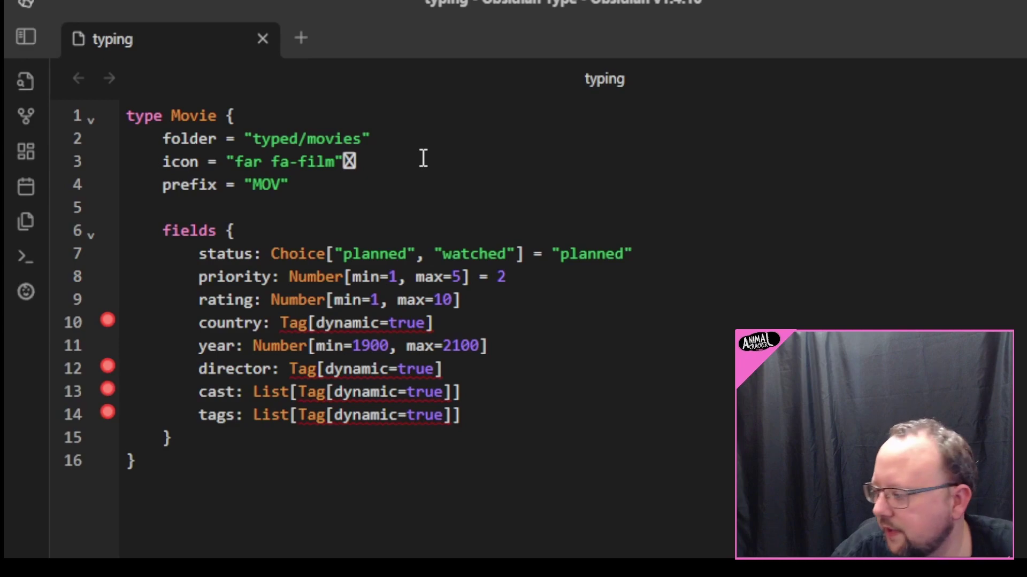
# Try to remove the stray character at the end of the Movie type's icon line.
pyautogui.press('Delete')
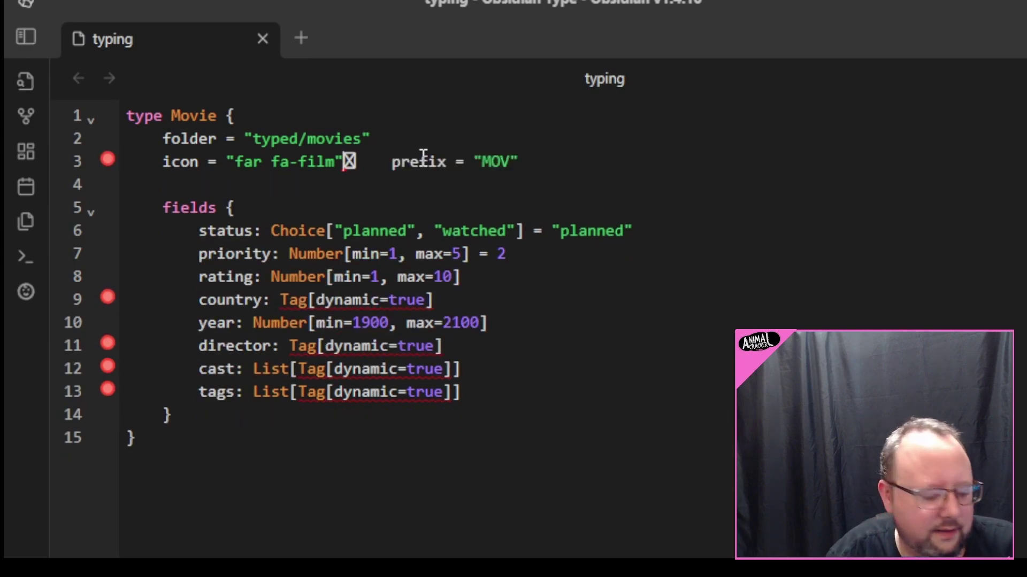
pyautogui.hotkey('ctrl', 'z')
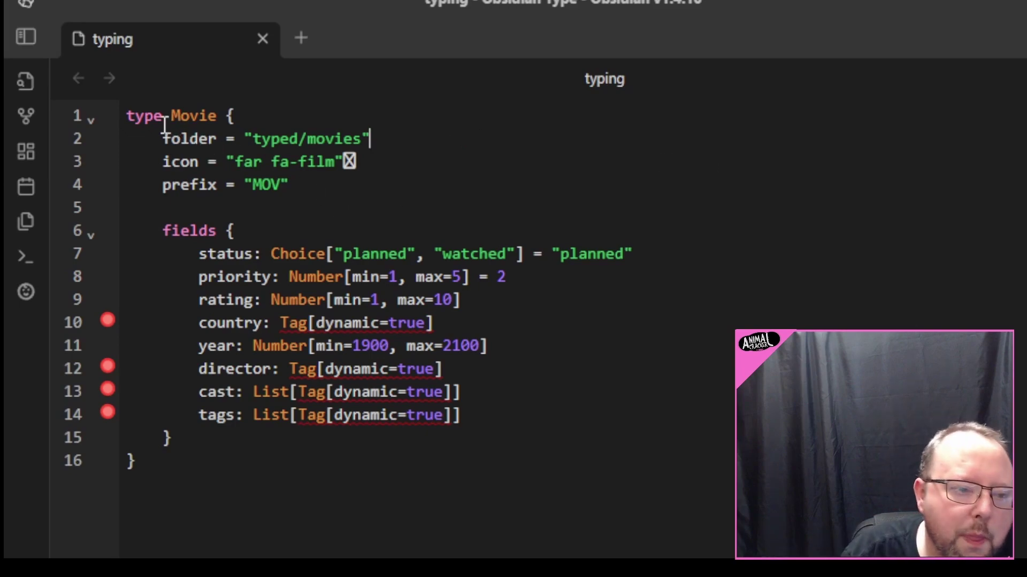
pyautogui.press('Up')
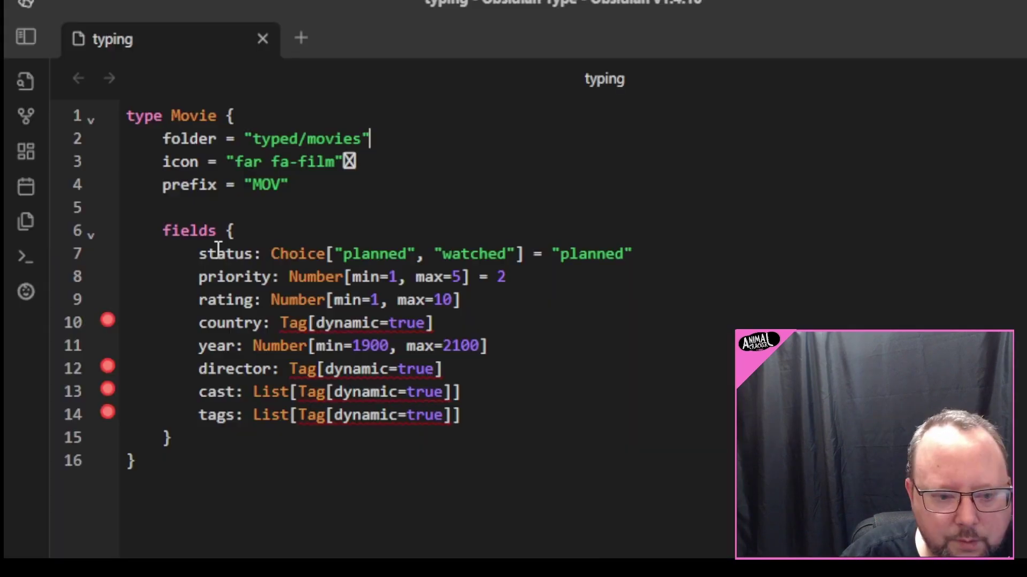
# Review the status, priority and rating field definitions of the Movie type, including their options and number limits.
pyautogui.click(217, 252)
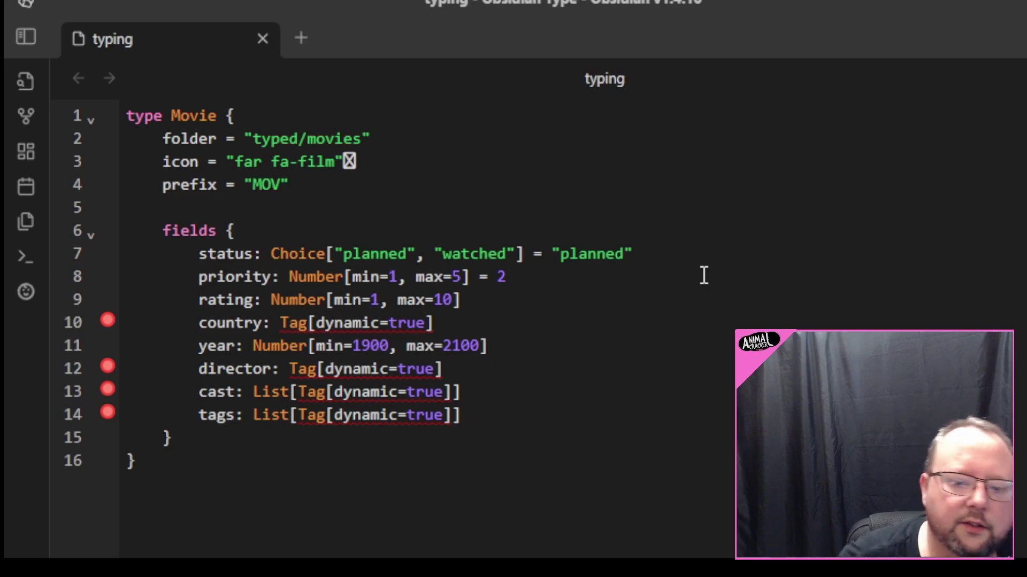
pyautogui.doubleClick(374, 254)
pyautogui.click(749, 255)
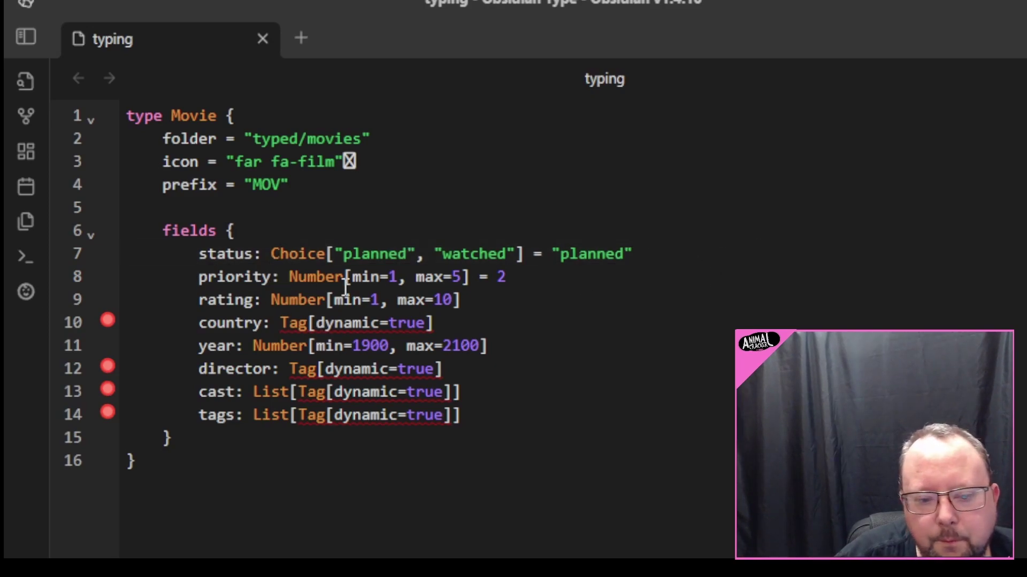
pyautogui.press('Down')
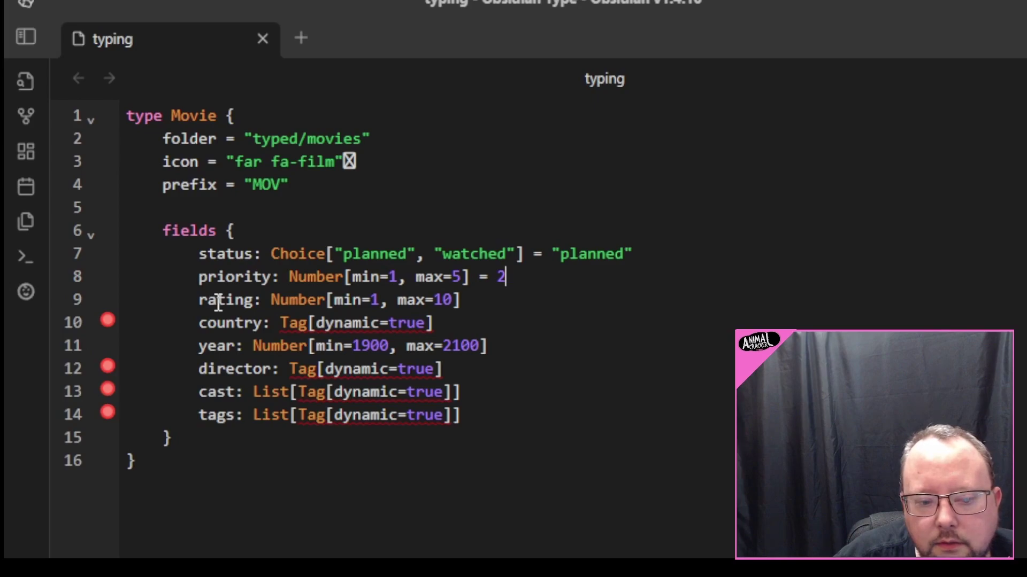
pyautogui.moveTo(275, 300); pyautogui.dragTo(488, 299)
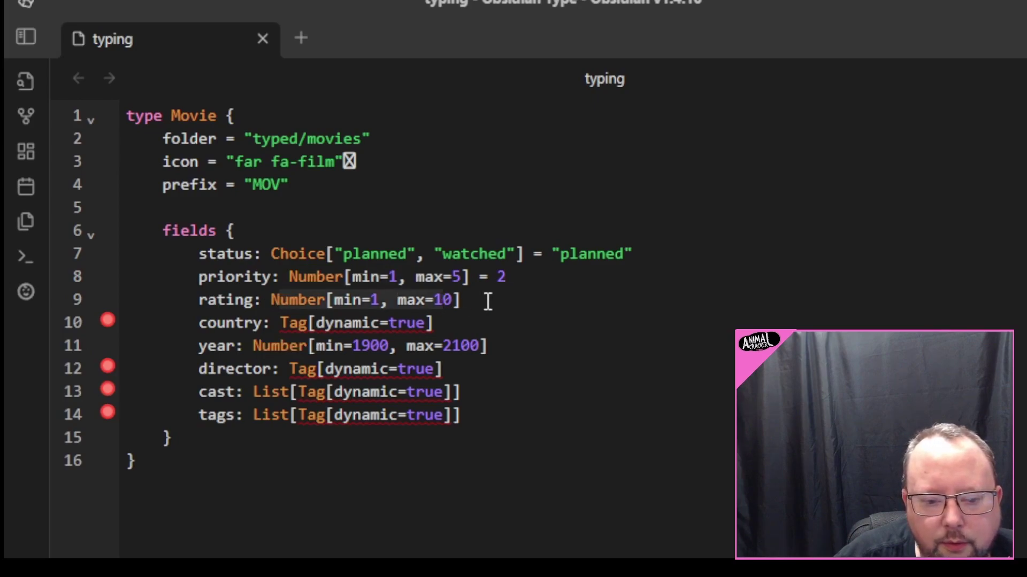
pyautogui.click(486, 303)
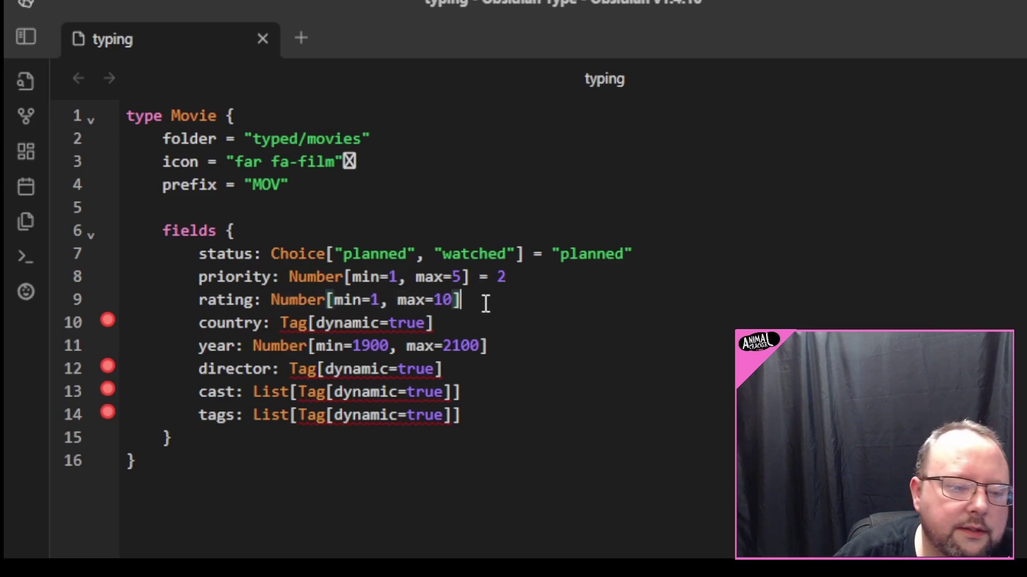
pyautogui.press('Down')
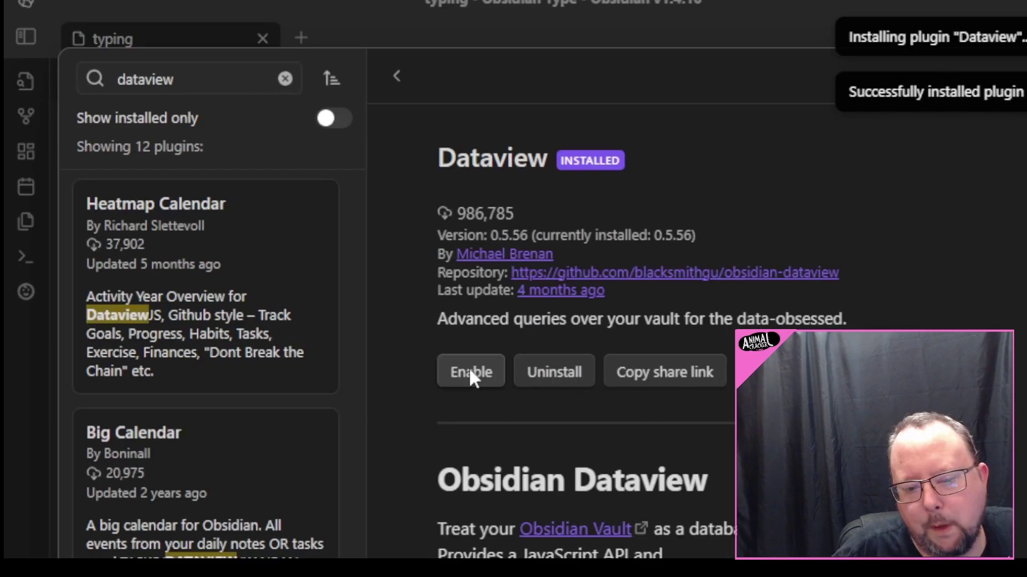
# Enable the Dataview community plugin and close the settings.
pyautogui.click(470, 373)
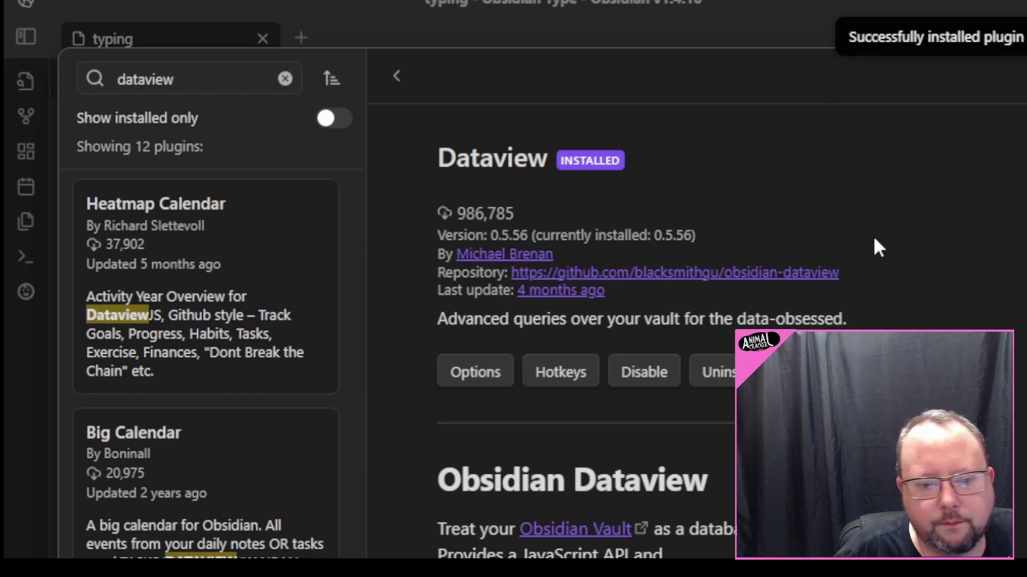
pyautogui.press('Escape')
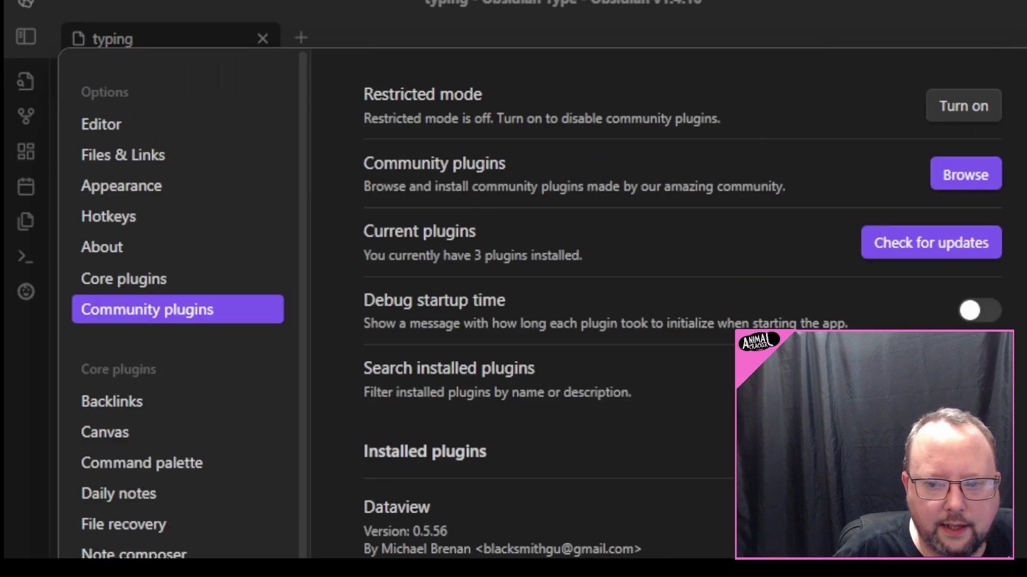
pyautogui.press('Escape')
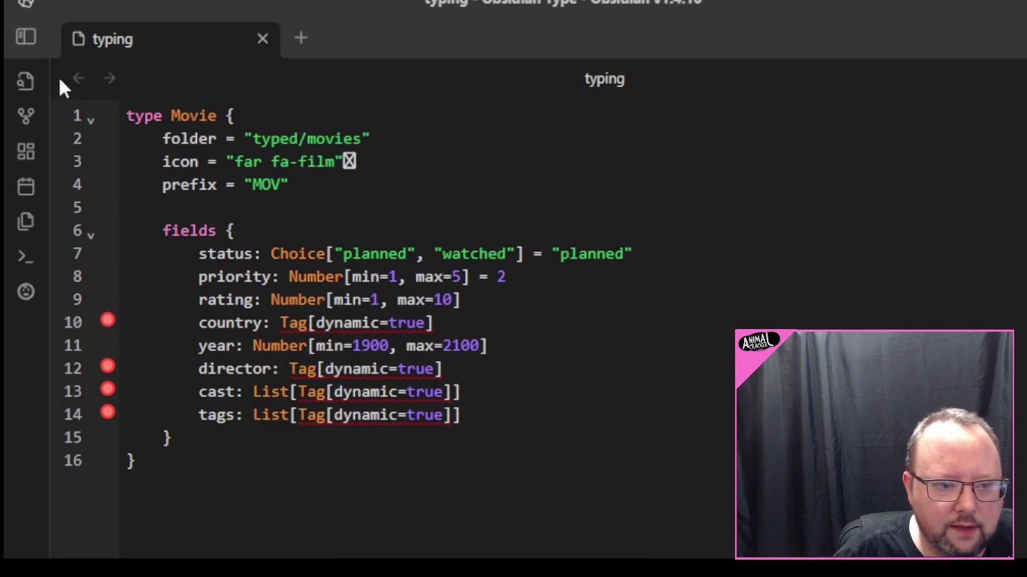
# Close the typing schema file and reopen it from the vault's file list to refresh its error checks.
pyautogui.click(27, 36)
pyautogui.click(590, 38)
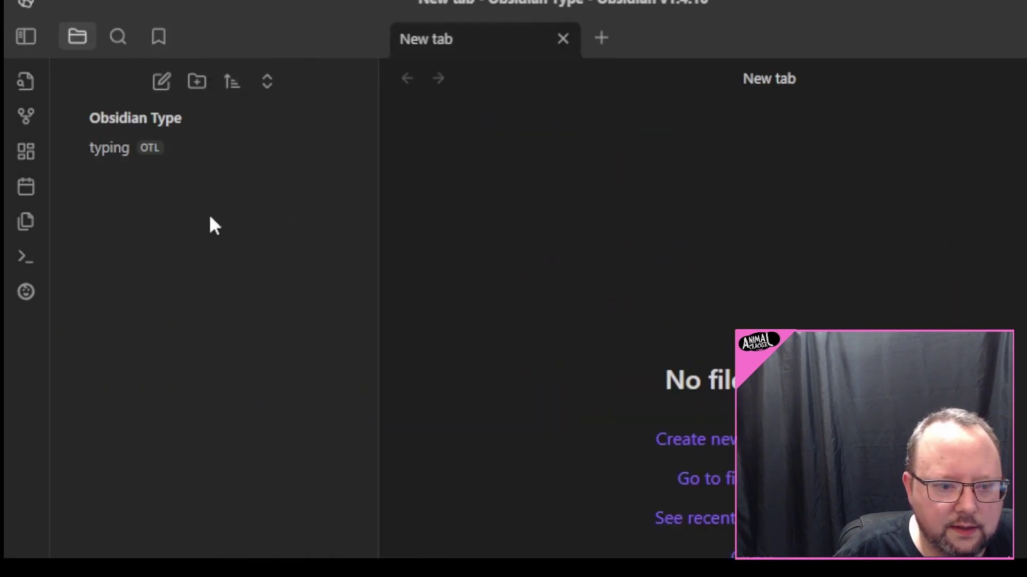
pyautogui.click(99, 148)
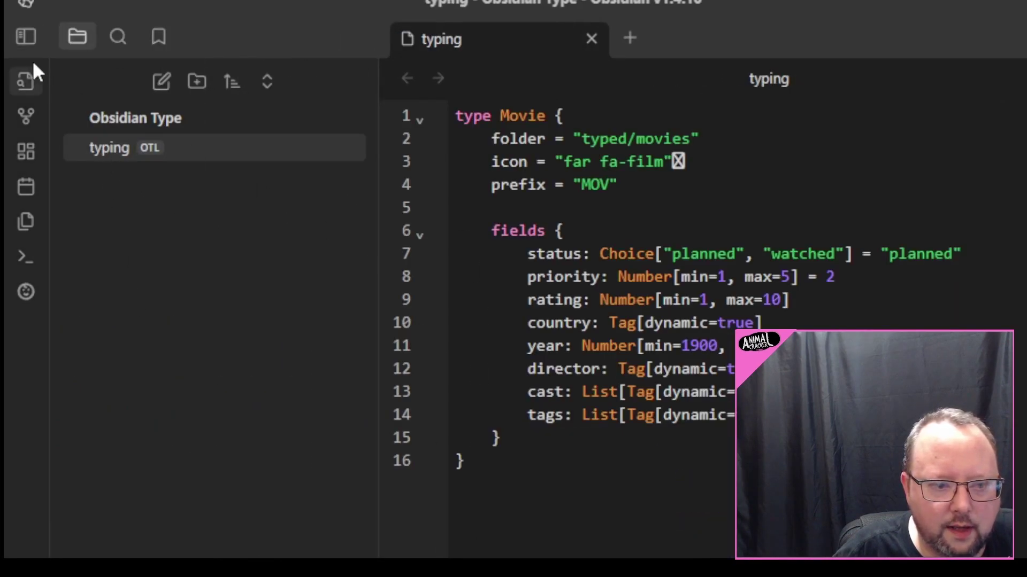
pyautogui.click(22, 40)
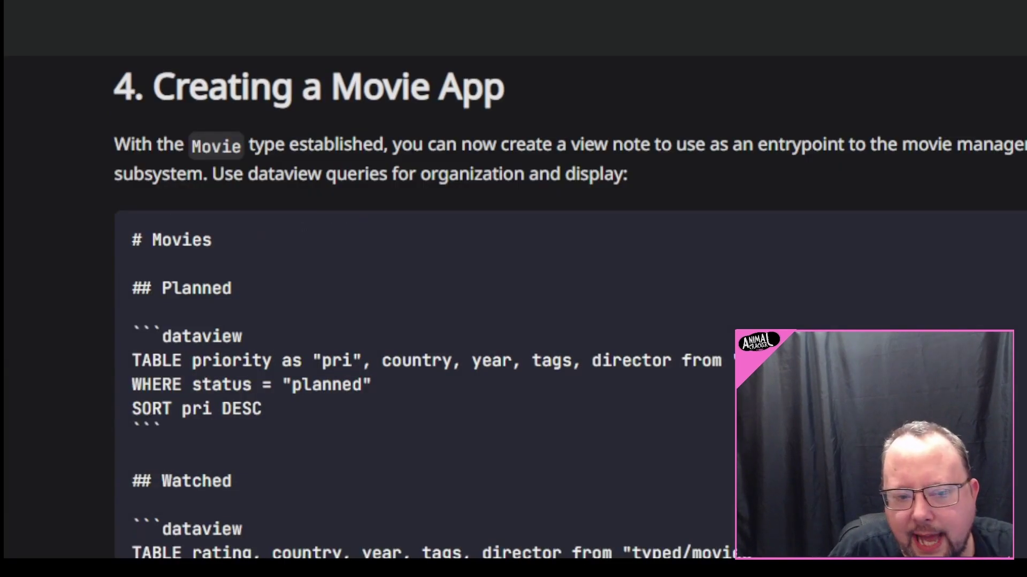
# Follow the guide's section 4 to create a Movie SUBSYSTEM note with the Planned and Watched Dataview tables.
pyautogui.moveTo(130, 153); pyautogui.dragTo(387, 154)
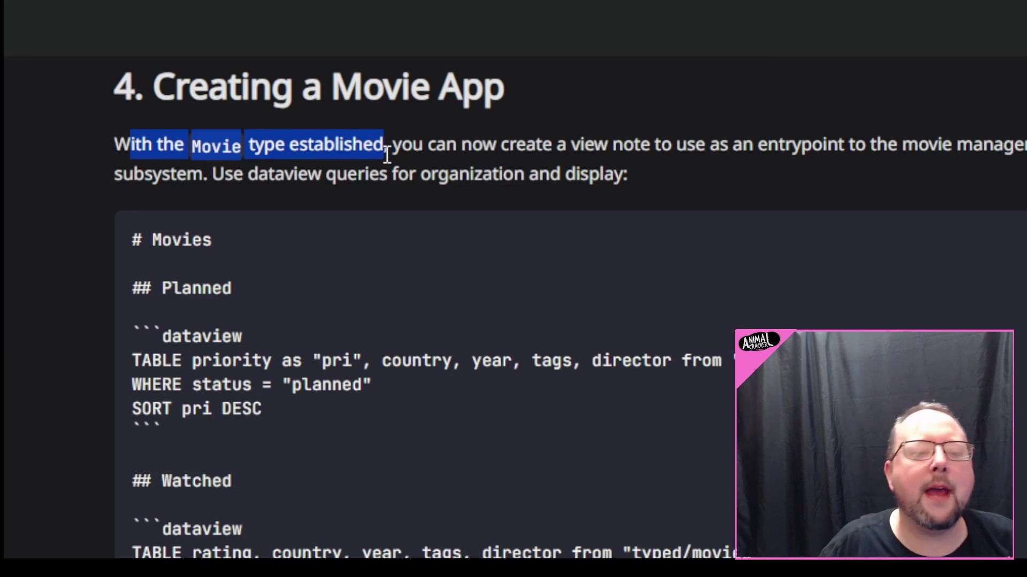
pyautogui.click(387, 154)
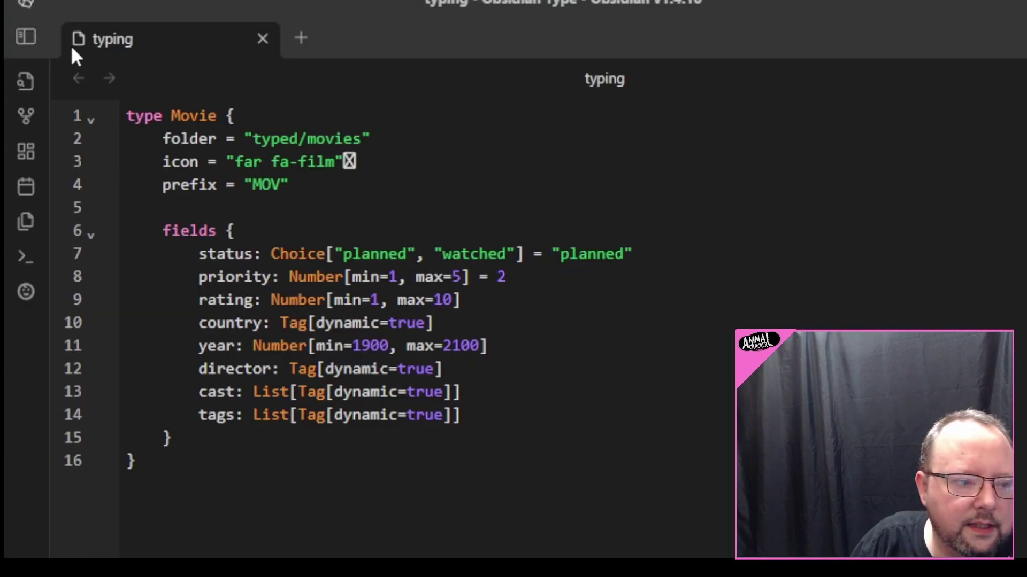
pyautogui.click(27, 38)
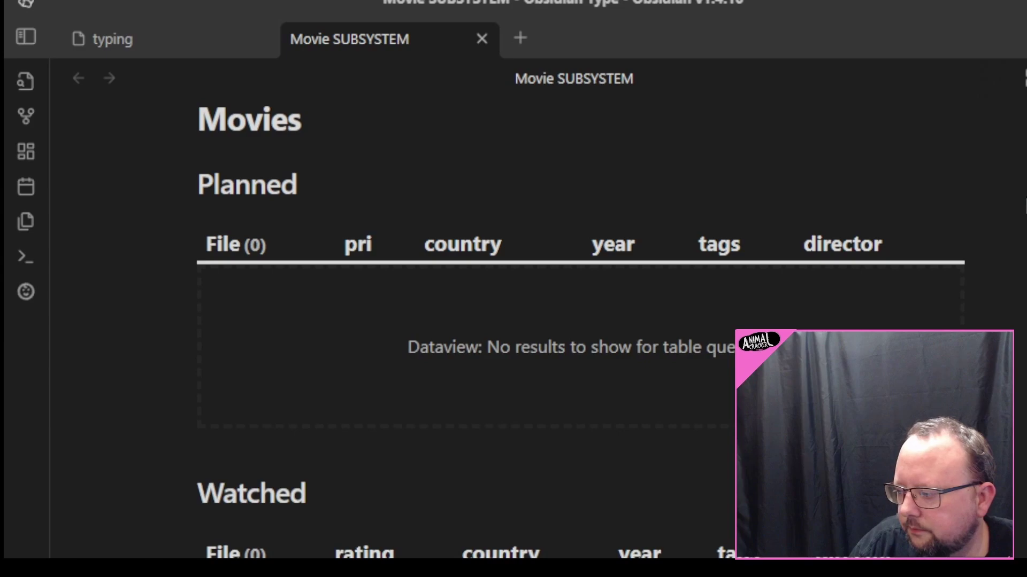
pyautogui.scroll(2, 590, 274)
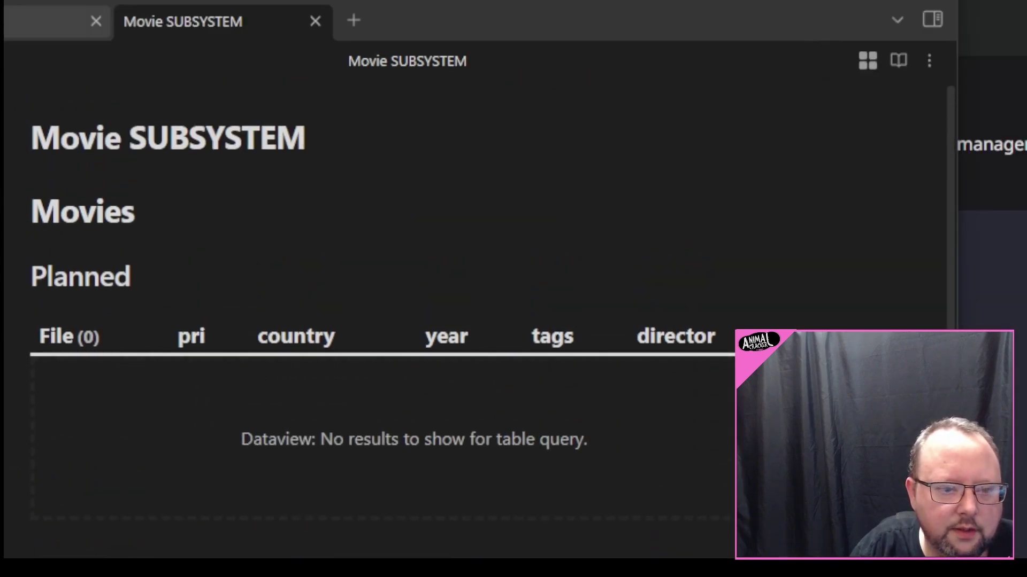
pyautogui.hotkey('ctrl', 'shift', 'Tab')
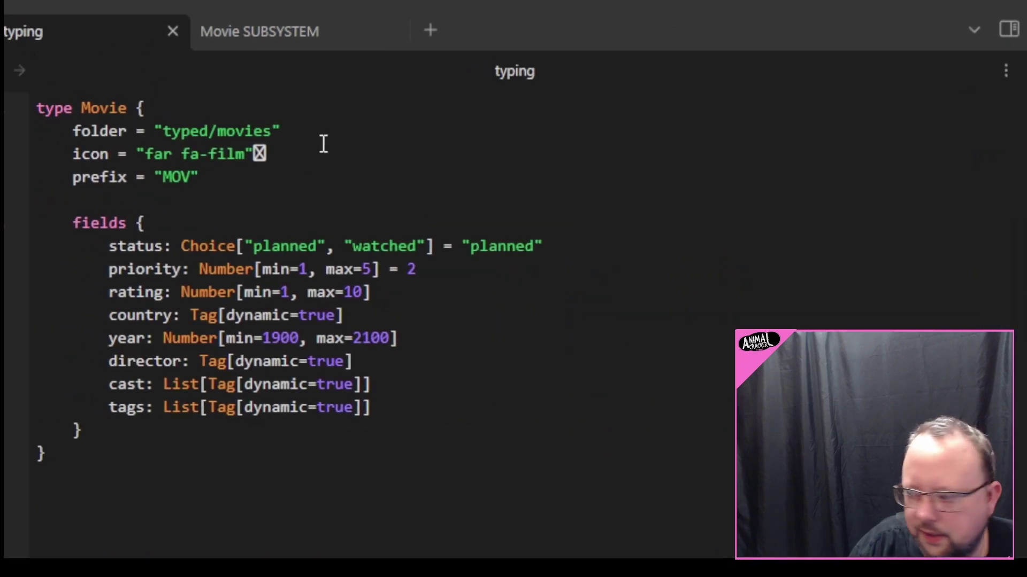
# Switch to the guide in the browser, view the Walkthrough page linked under Next Steps, and return to Obsidian.
pyautogui.hotkey('alt', 'Tab')
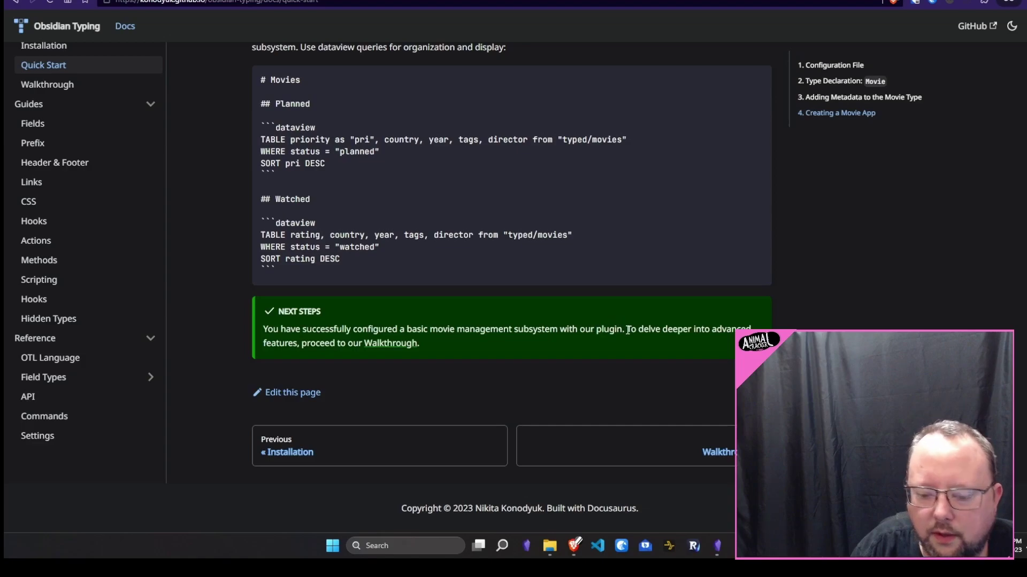
pyautogui.click(390, 343)
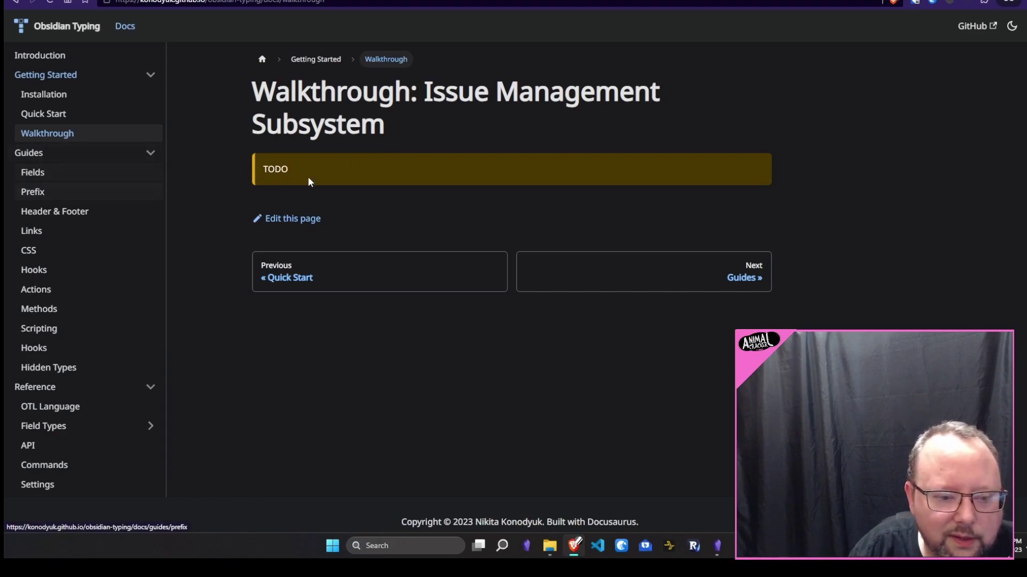
pyautogui.hotkey('alt', 'Tab')
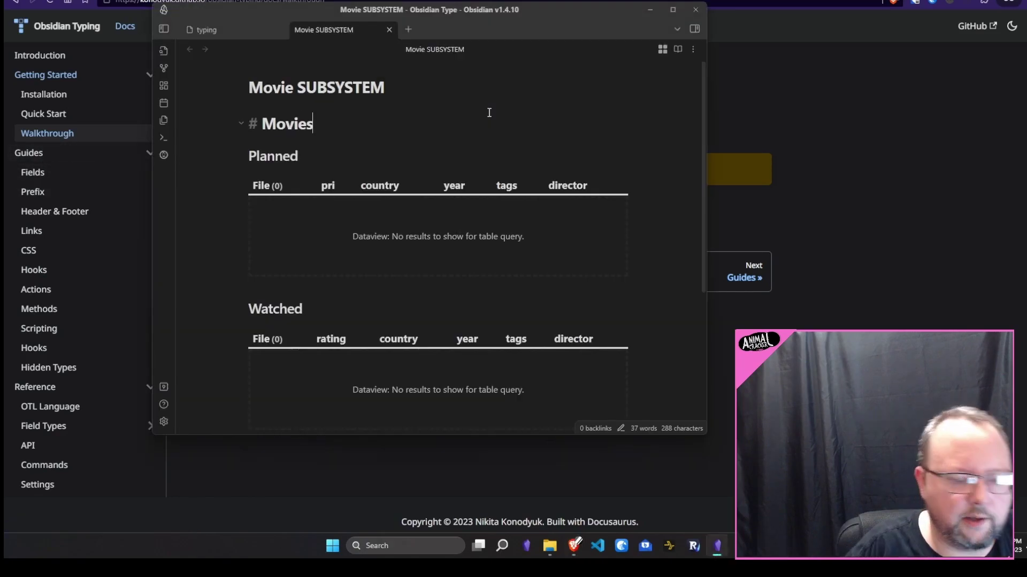
# Try to create a typed note with the Typing: New command.
pyautogui.hotkey('ctrl', 'p')
pyautogui.write('typin')
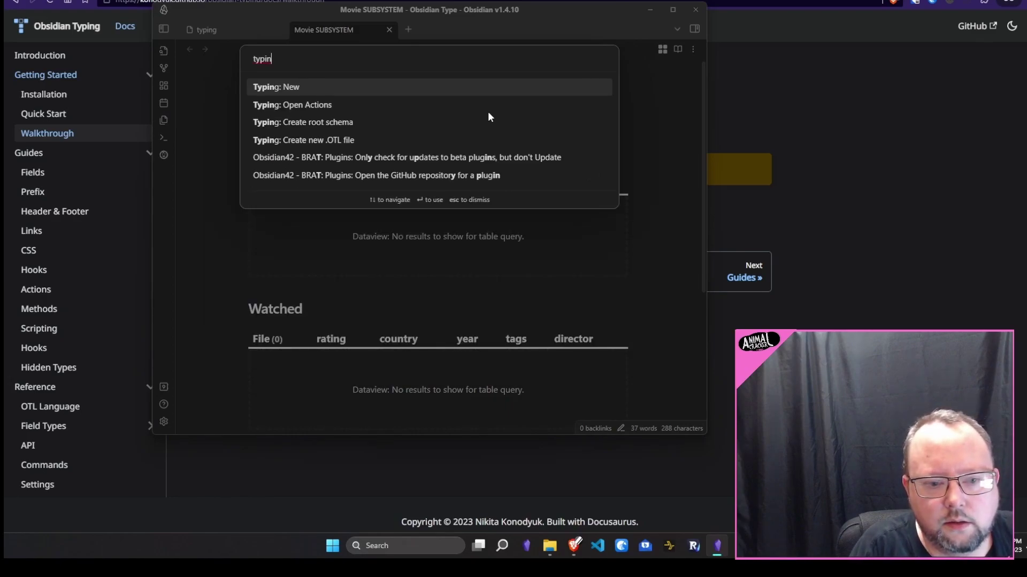
pyautogui.press('Return')
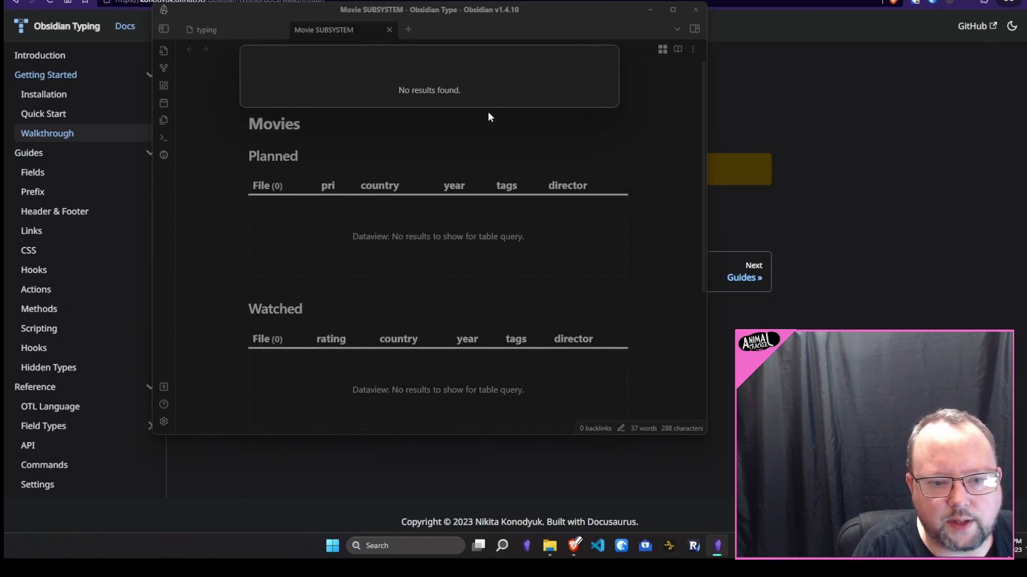
# Reread the Quick Start paragraph about the Typing: Create command in the browser and return to Obsidian.
pyautogui.hotkey('alt', 'Tab')
pyautogui.moveTo(296, 255); pyautogui.dragTo(412, 247)
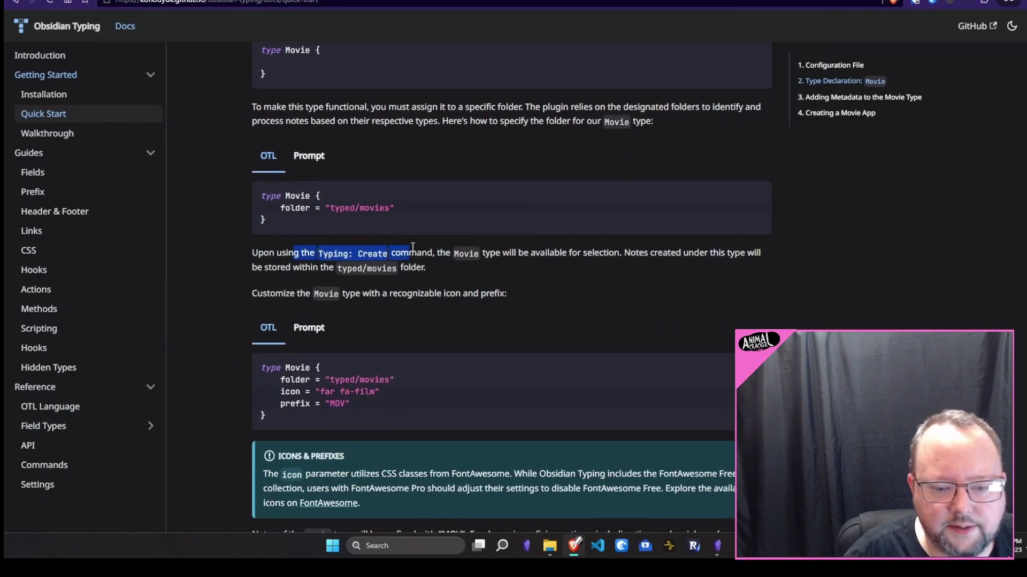
pyautogui.scroll(-1, 539, 270)
pyautogui.click(718, 546)
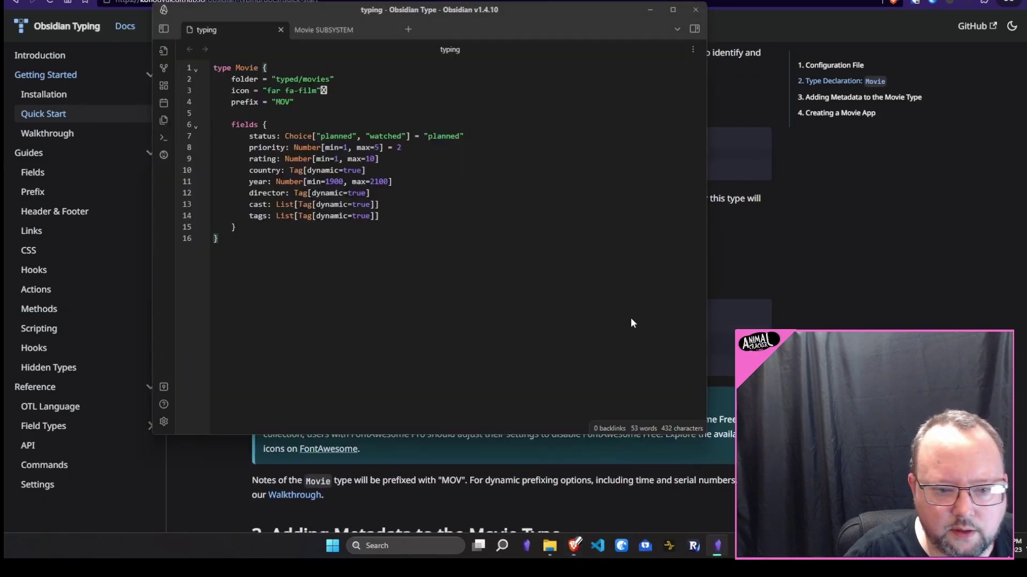
# Look through the available Typing commands for one that creates a note of the Movie type.
pyautogui.hotkey('ctrl', 'p')
pyautogui.write('typin')
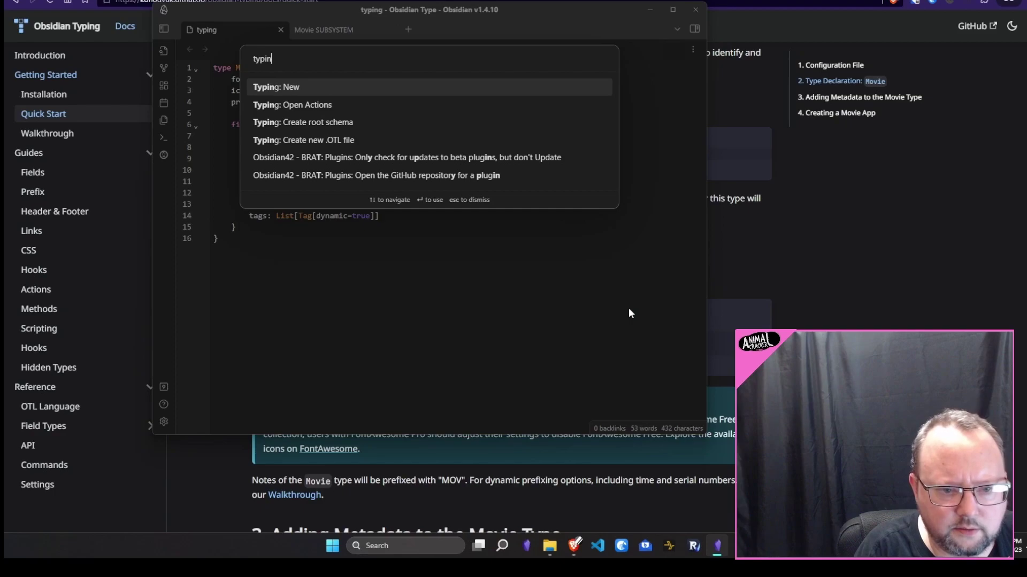
pyautogui.press('Down')
pyautogui.press('Down')
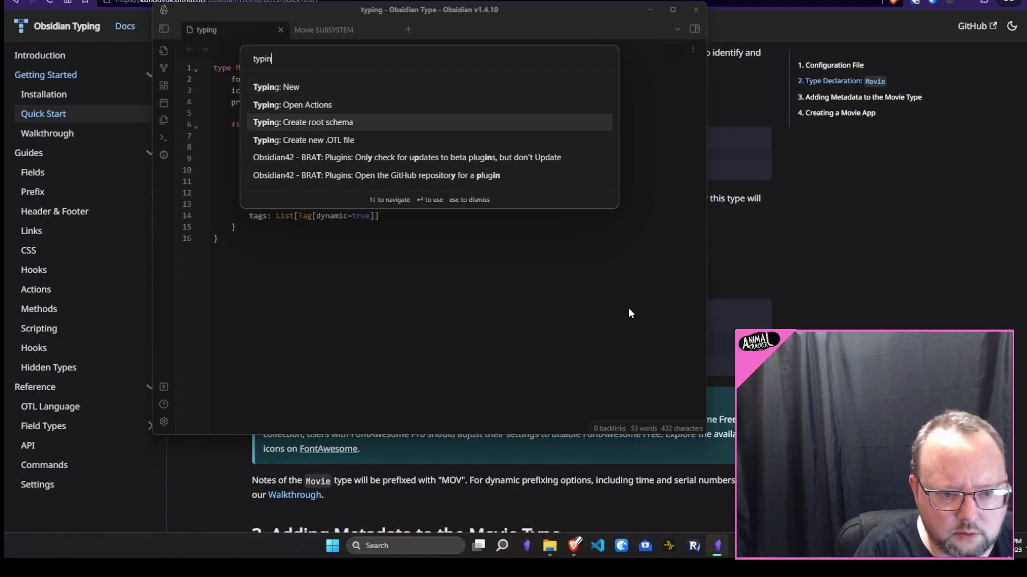
pyautogui.press('Down')
pyautogui.press('Up')
pyautogui.press('Up')
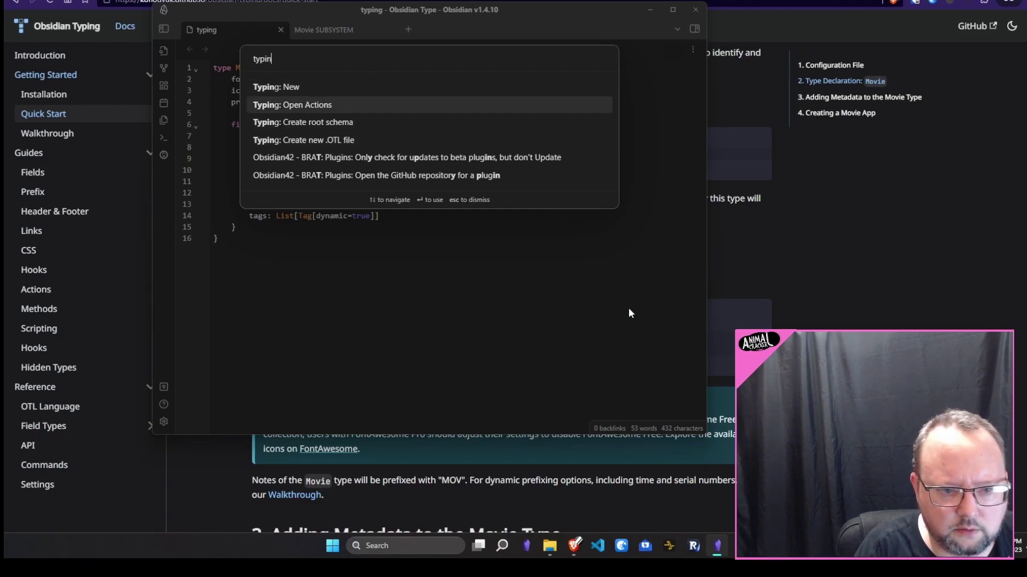
pyautogui.press('Up')
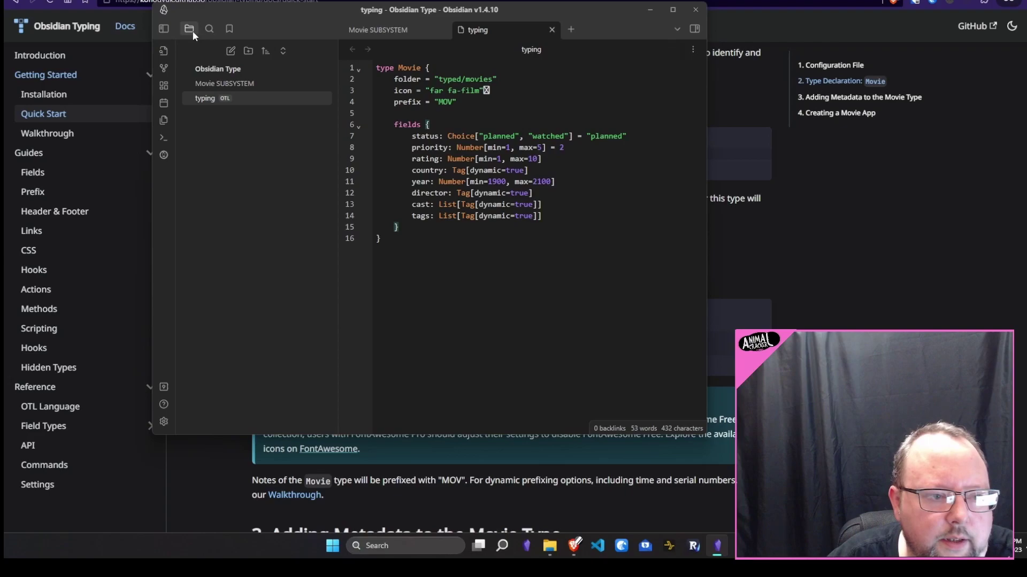
# Create the nested folder typed/movies in the vault and collapse the typed folder.
pyautogui.click(249, 51)
pyautogui.write('typed/movies')
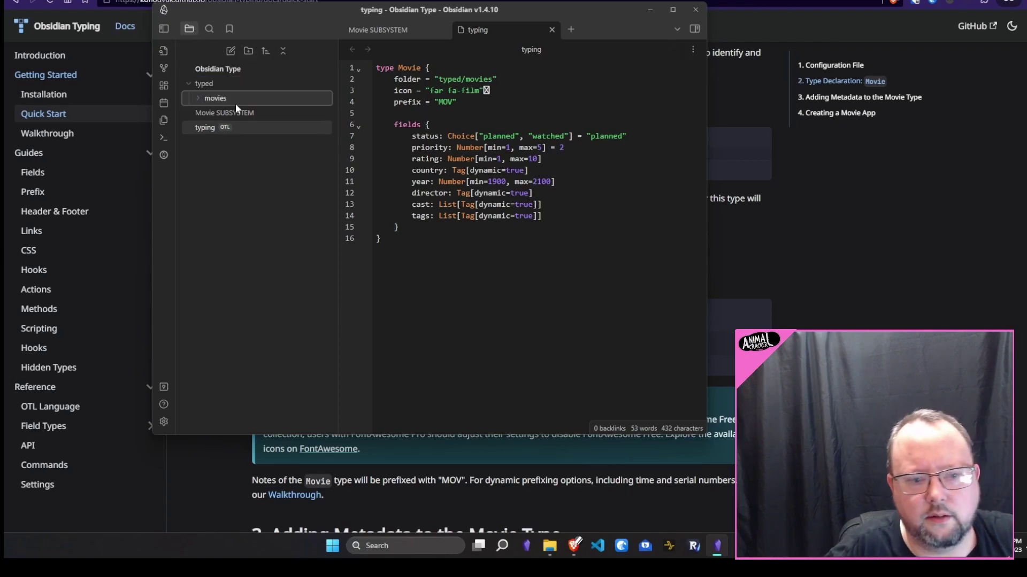
pyautogui.press('Return')
pyautogui.click(193, 83)
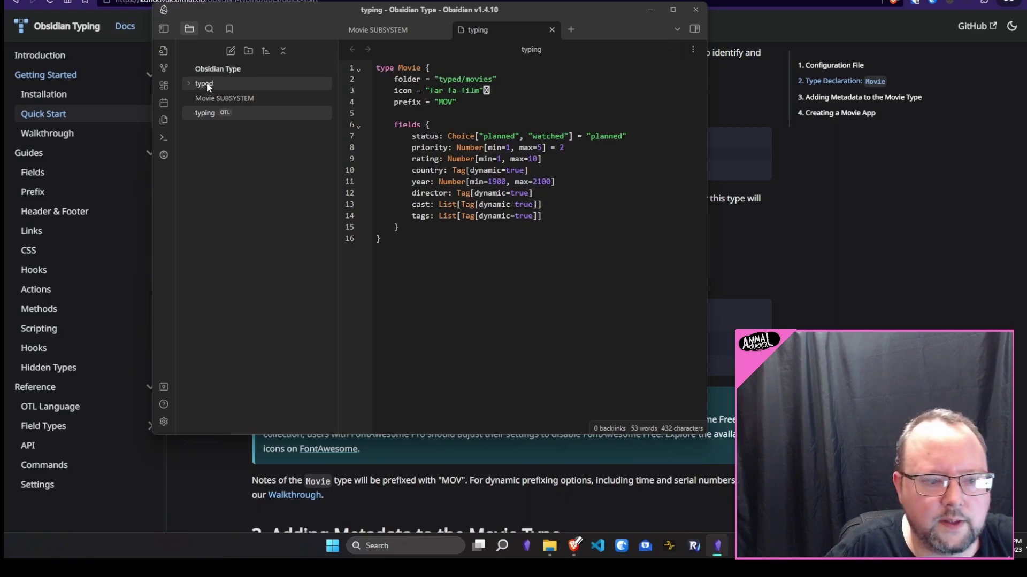
# Check what the typed folder contains, collapse it again and close the typing schema file.
pyautogui.click(187, 84)
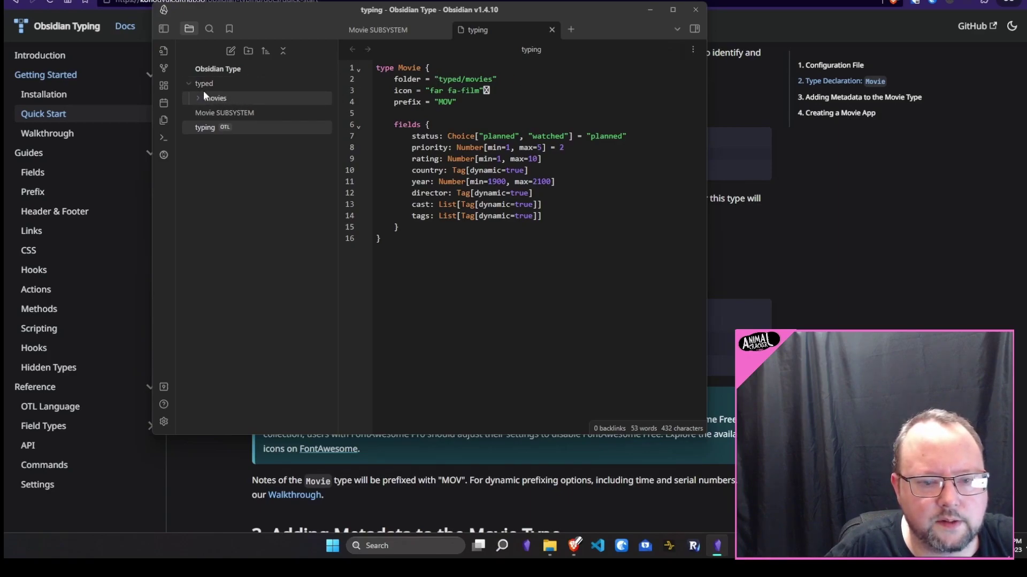
pyautogui.click(189, 85)
pyautogui.click(599, 97)
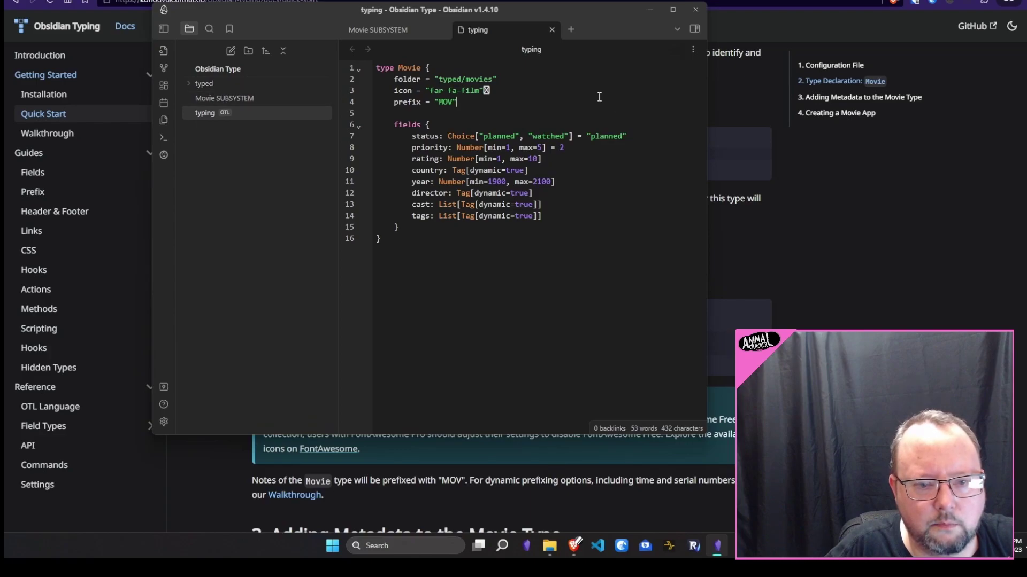
pyautogui.click(552, 30)
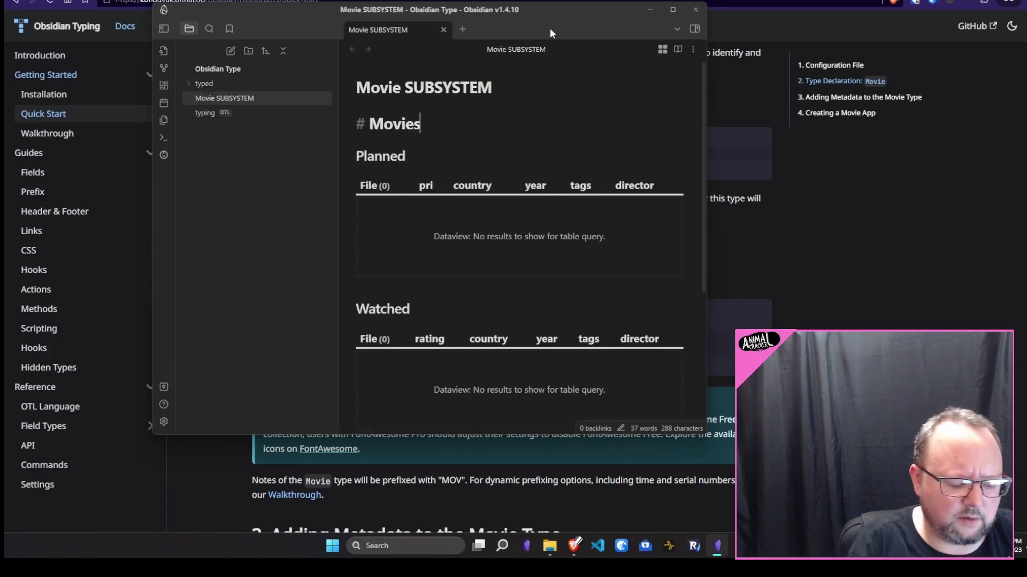
# Try to bring up the Typing plugin's commands again from the Movie SUBSYSTEM note.
pyautogui.hotkey('ctrl', 'p')
pyautogui.write('typing')
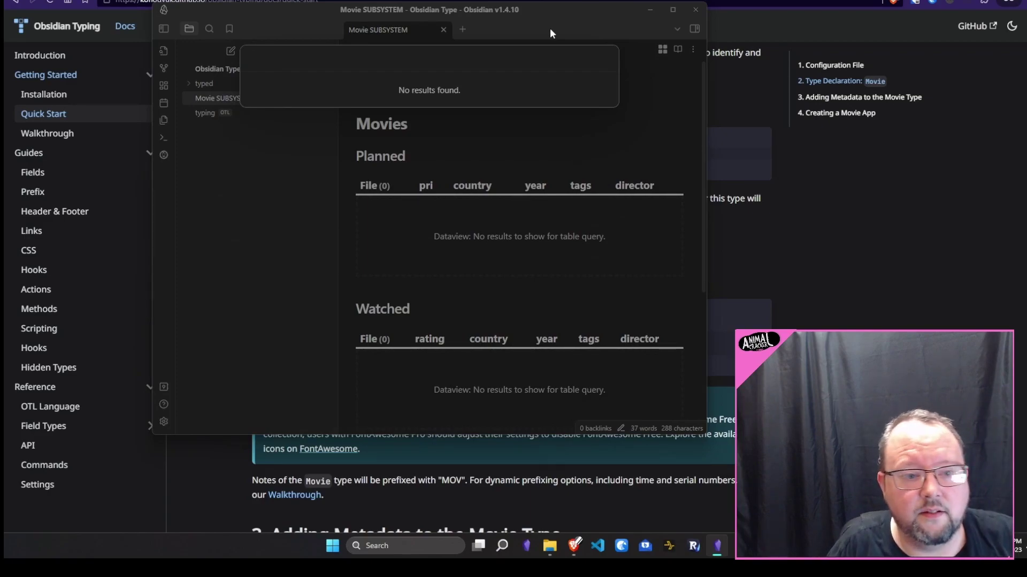
pyautogui.click(636, 111)
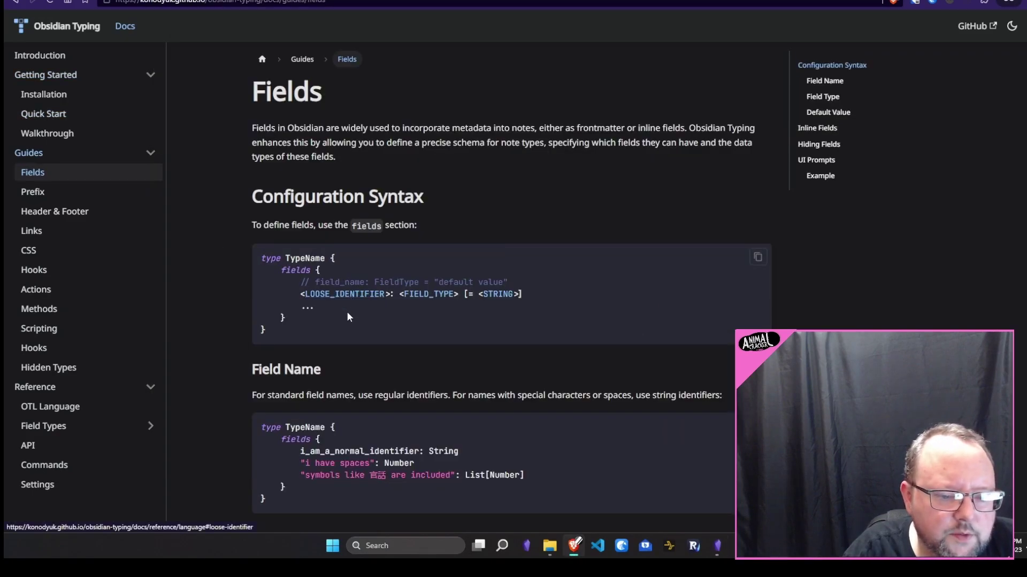
# Return to Obsidian, close its settings and restart the app to reload the vault.
pyautogui.click(719, 551)
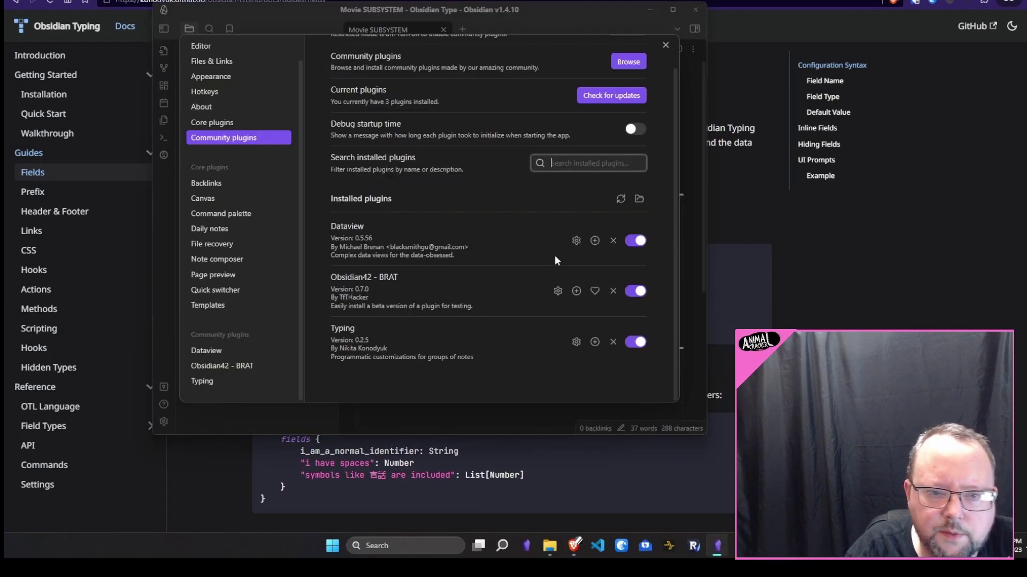
pyautogui.click(666, 46)
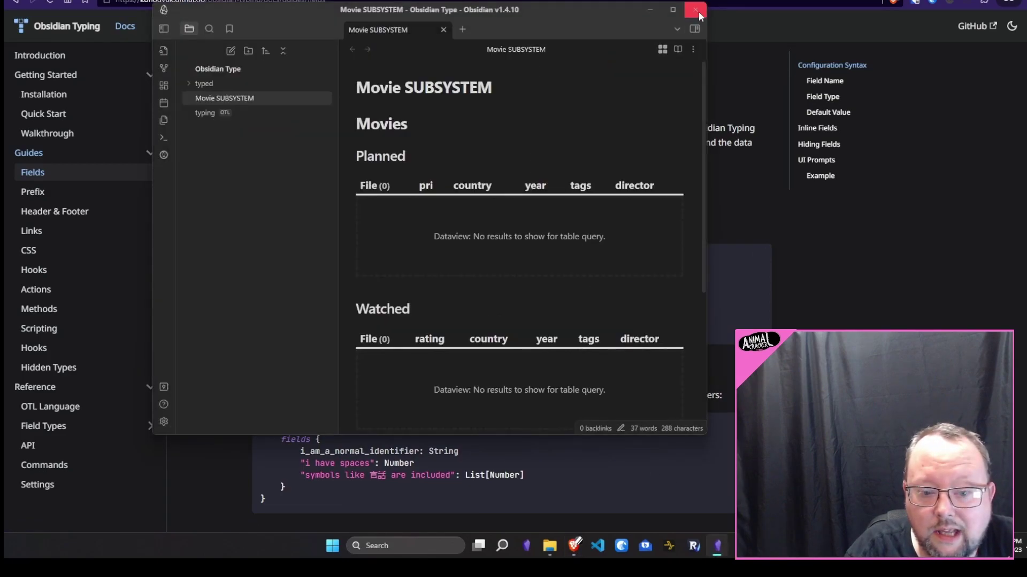
pyautogui.click(697, 11)
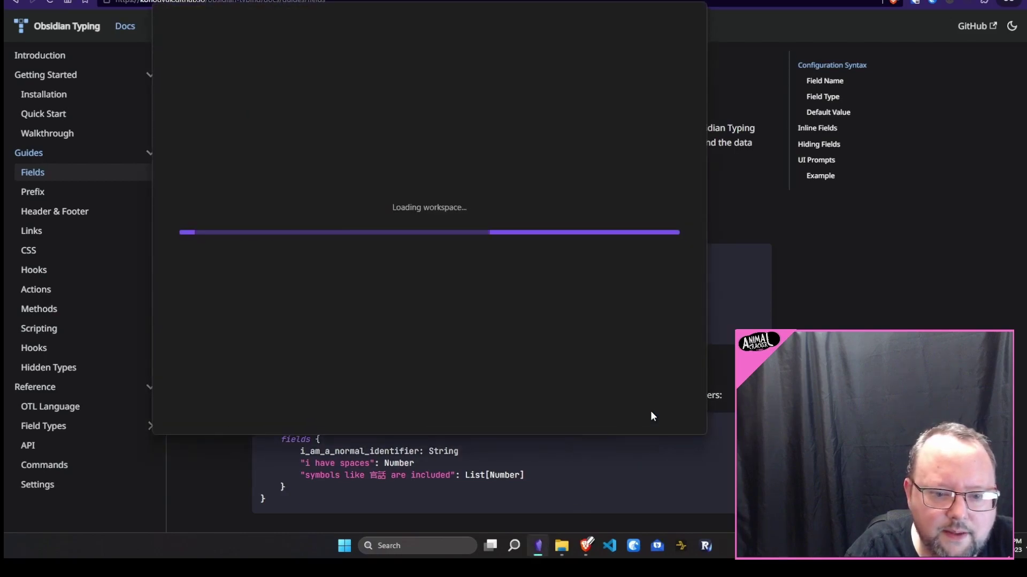
# Run the Typing: New command and choose the Movie type to open its note creation form.
pyautogui.hotkey('ctrl', 'p')
pyautogui.write('typing')
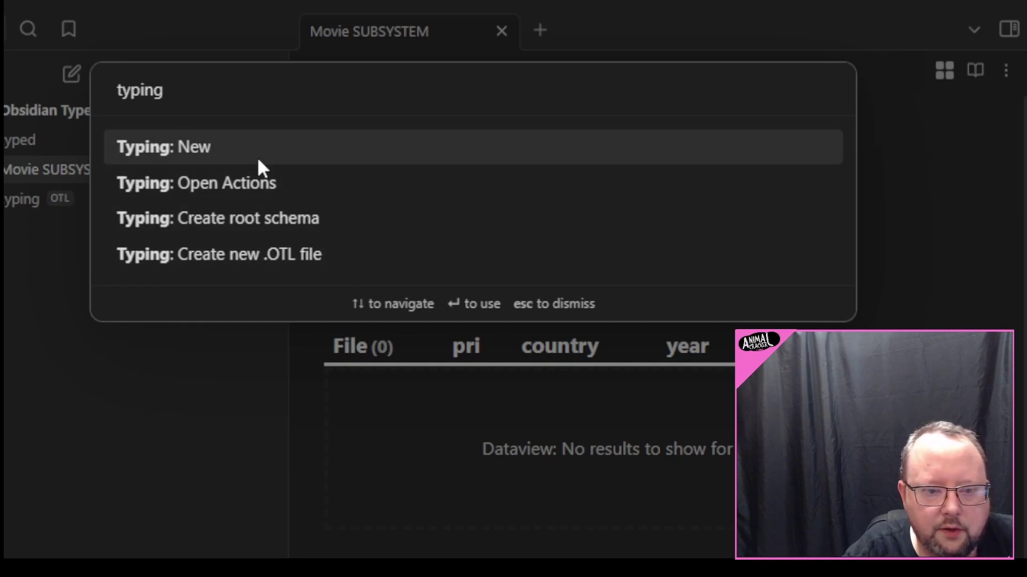
pyautogui.click(258, 156)
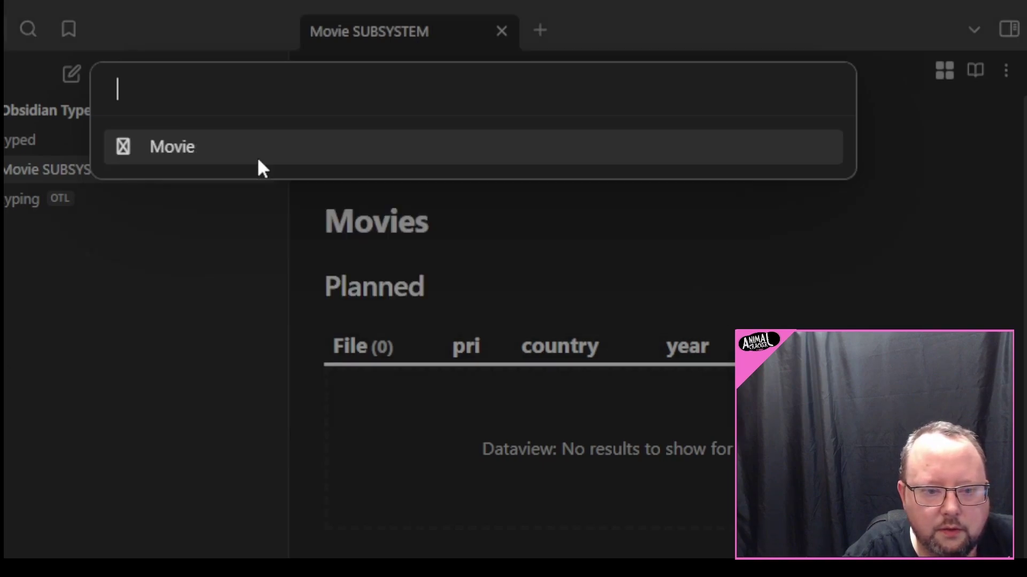
pyautogui.click(183, 149)
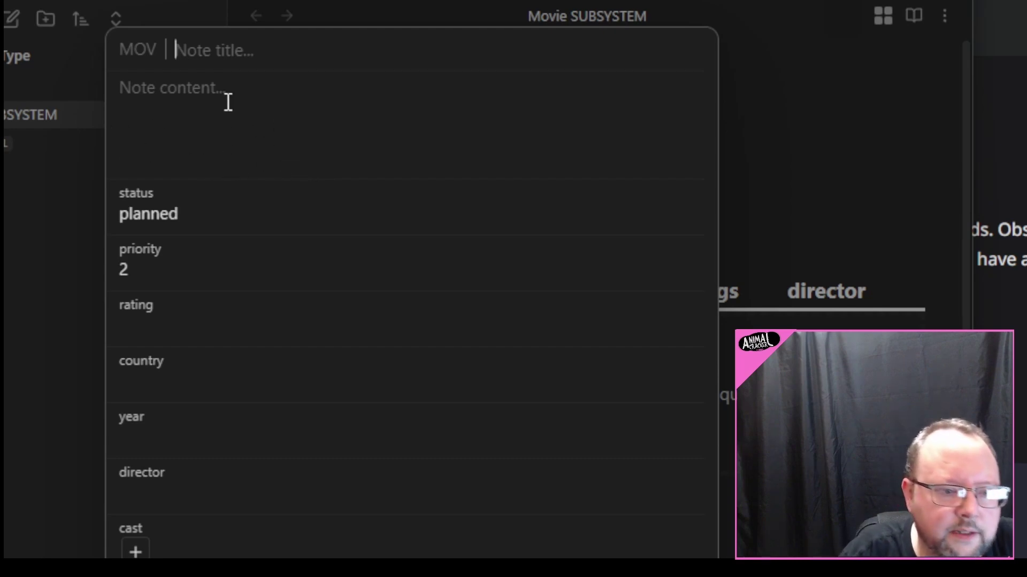
# Set the status of the new movie to watched.
pyautogui.click(150, 220)
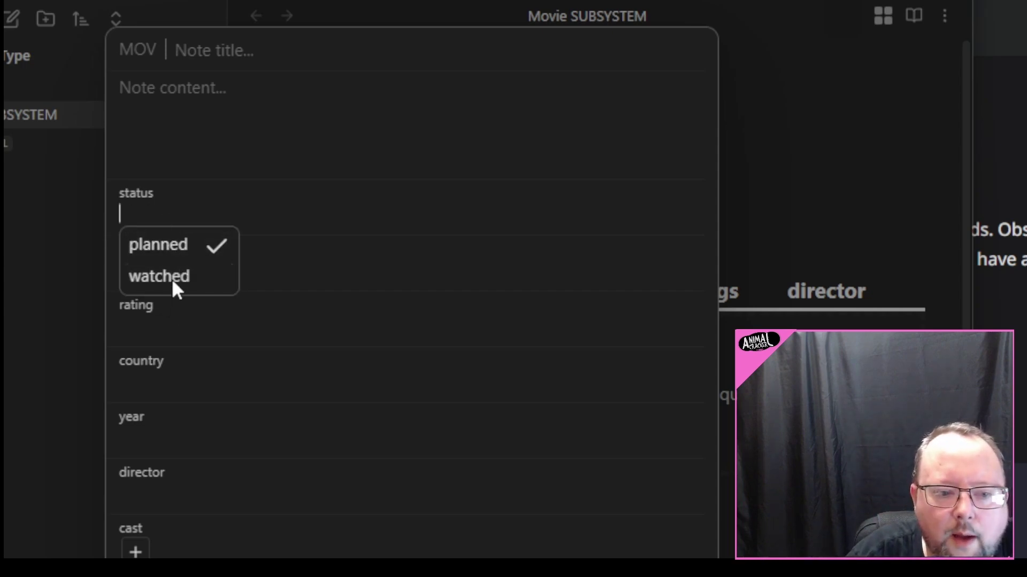
pyautogui.click(178, 277)
pyautogui.click(158, 207)
pyautogui.click(175, 274)
pyautogui.click(156, 212)
pyautogui.click(171, 274)
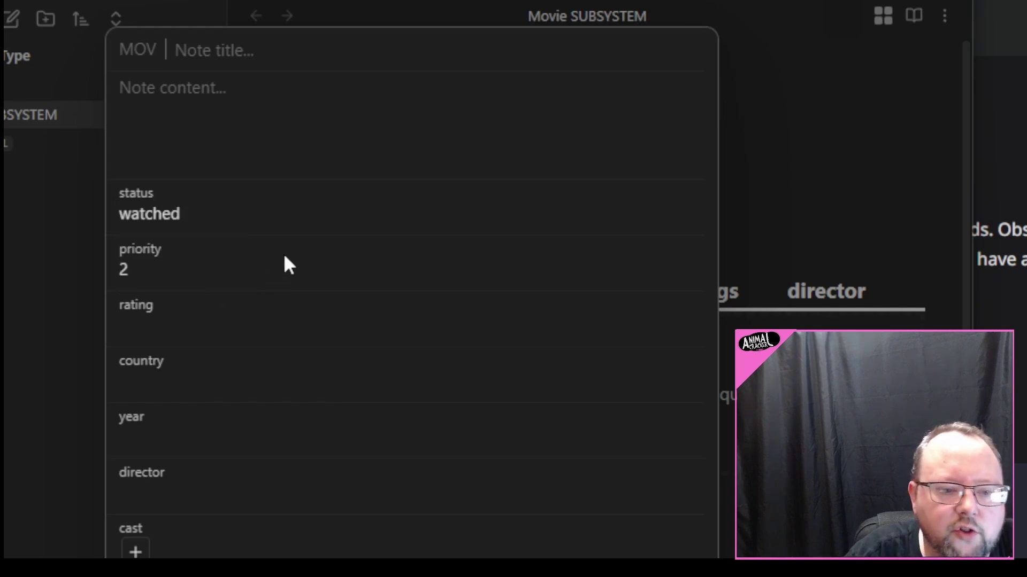
# Keep the movie's priority at 2, rate it 8 and title the note Spawn (1997).
pyautogui.click(231, 264)
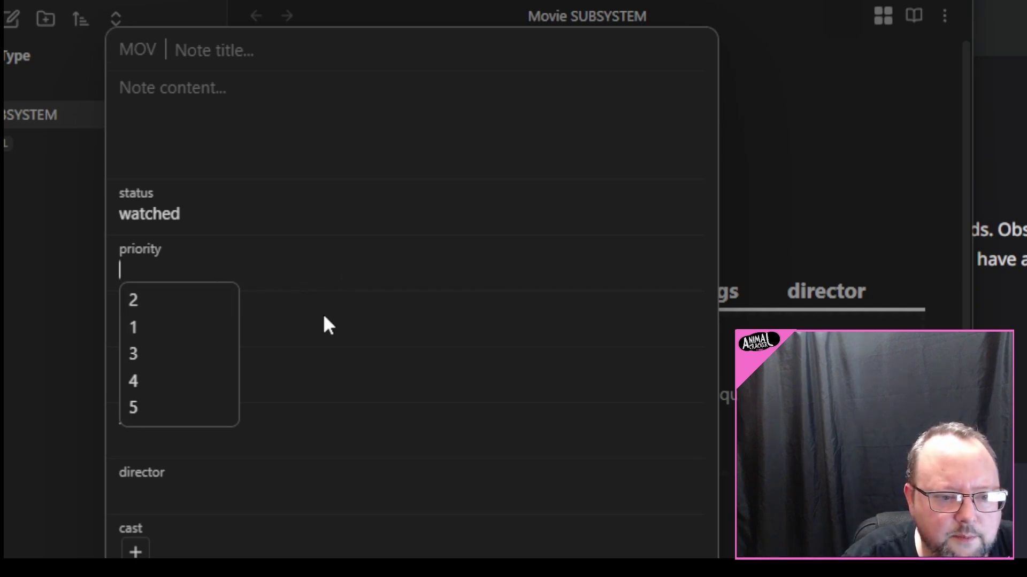
pyautogui.press('Return')
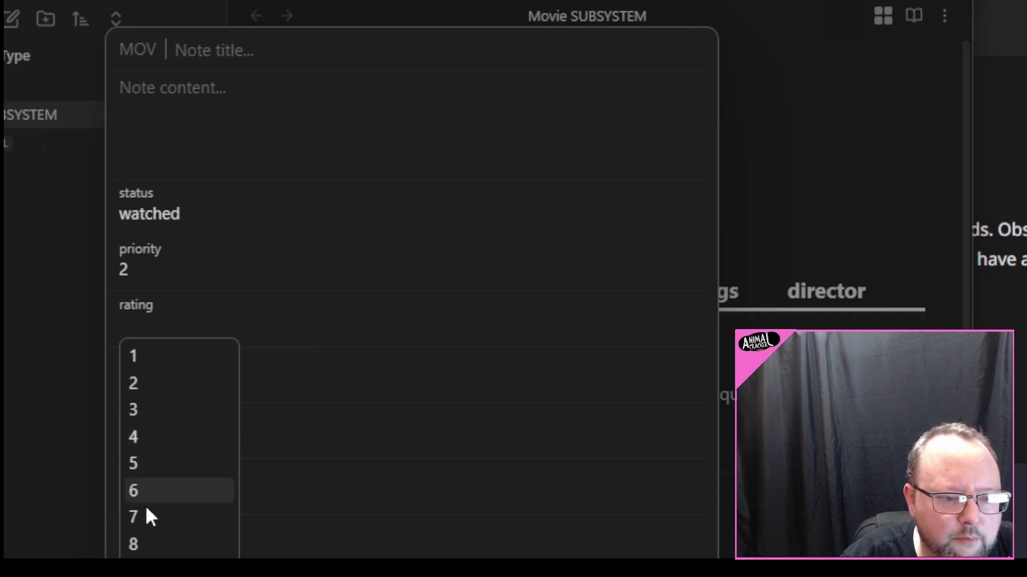
pyautogui.click(177, 547)
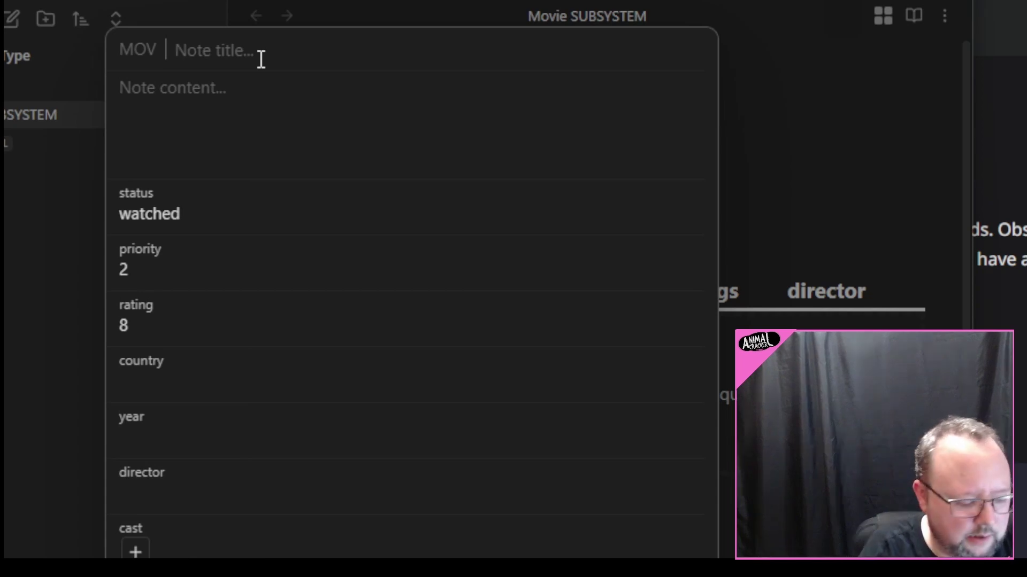
pyautogui.write('Spawn (1997)')
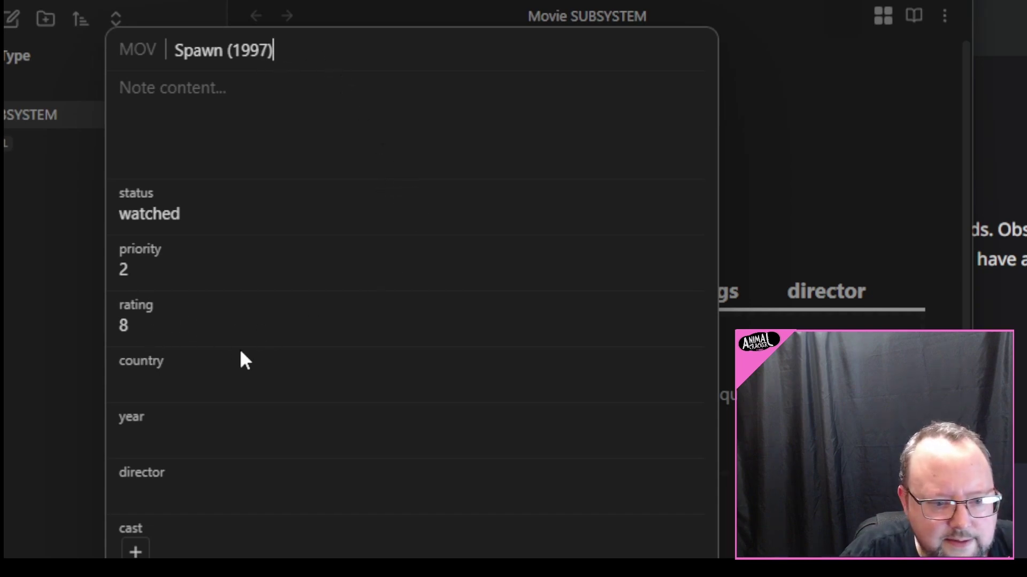
# Try to fill in the release year of the Spawn (1997) movie.
pyautogui.click(177, 437)
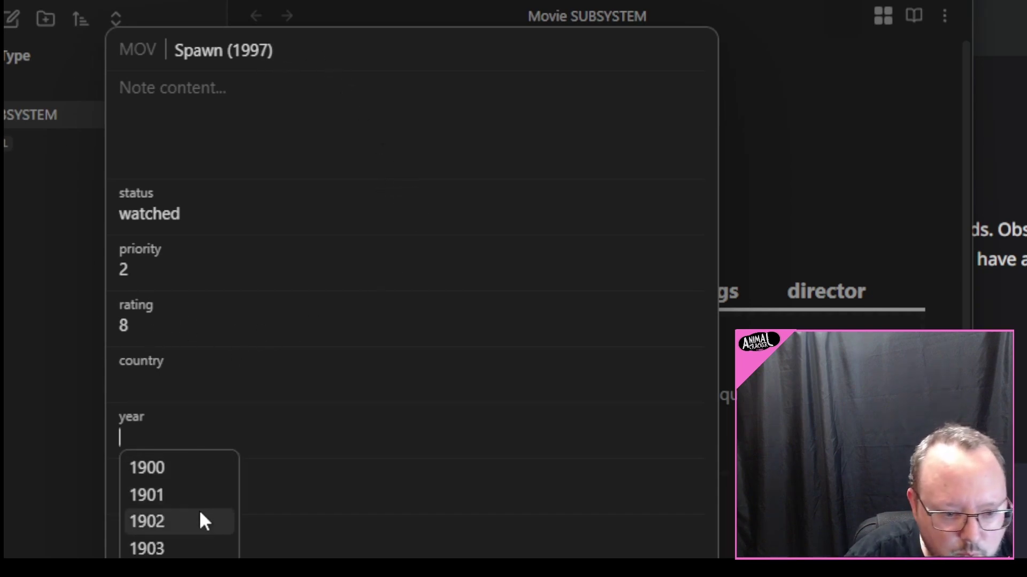
pyautogui.press('Down')
pyautogui.press('Down')
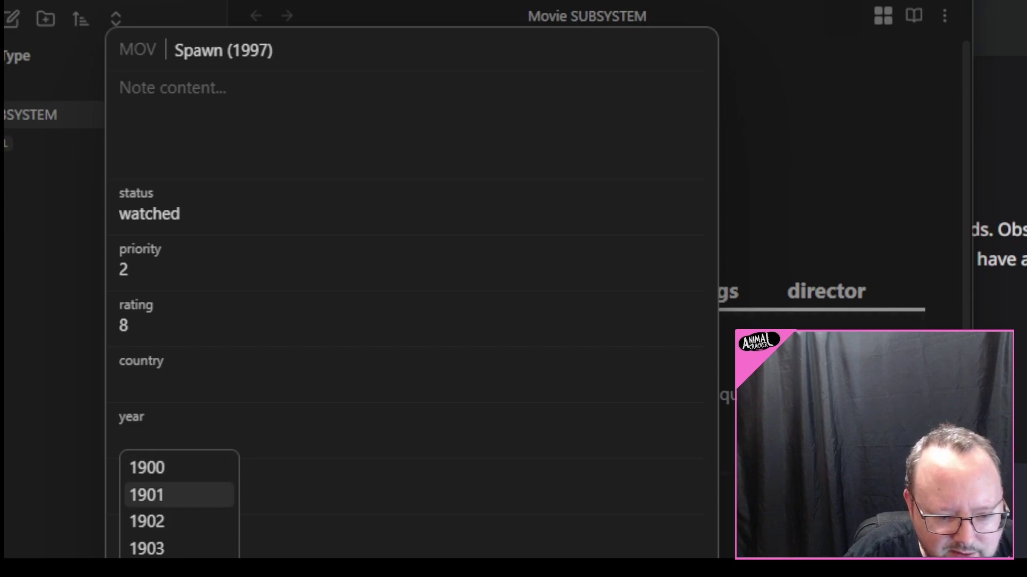
pyautogui.press('Down')
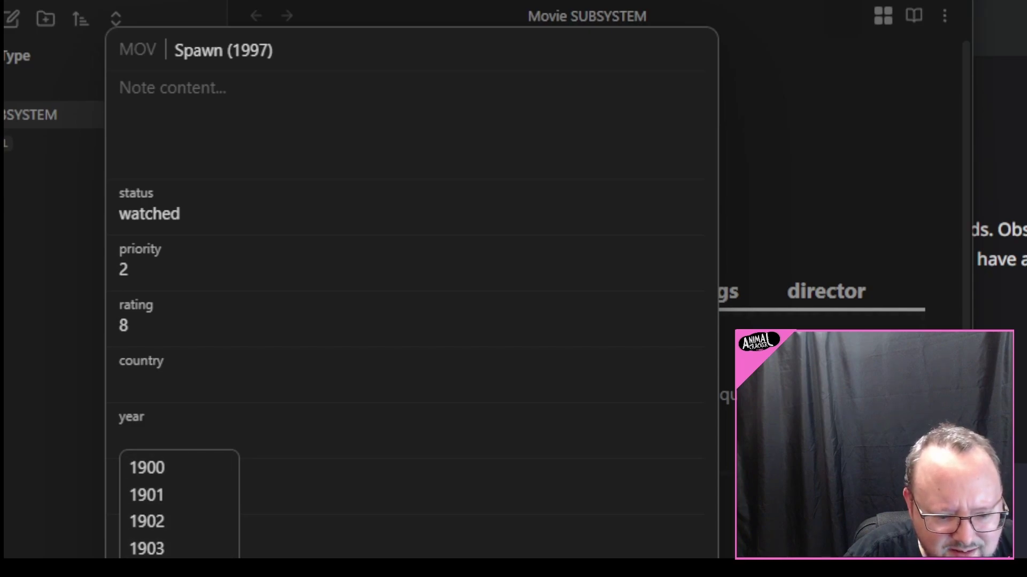
pyautogui.write('1919')
pyautogui.press('Return')
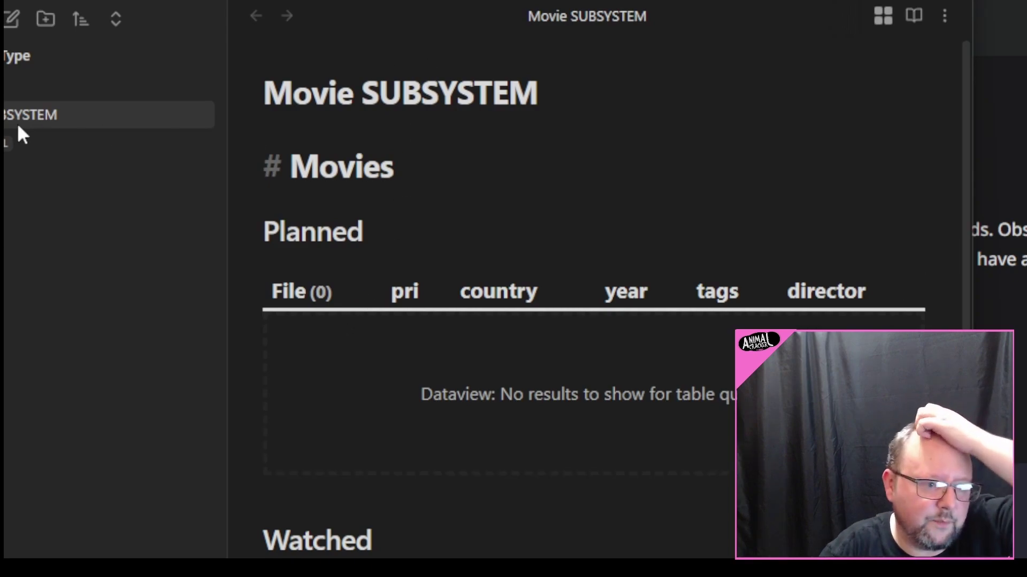
# Start another note of the Movie type with Typing: New and title it Spawn.
pyautogui.hotkey('ctrl', 'p')
pyautogui.write('typ')
pyautogui.press('Return')
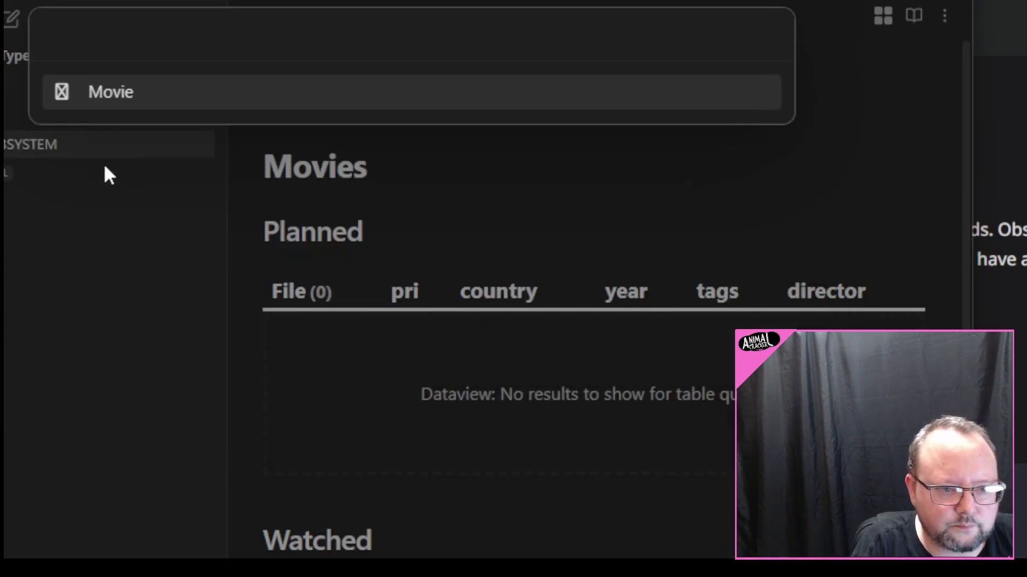
pyautogui.press('Return')
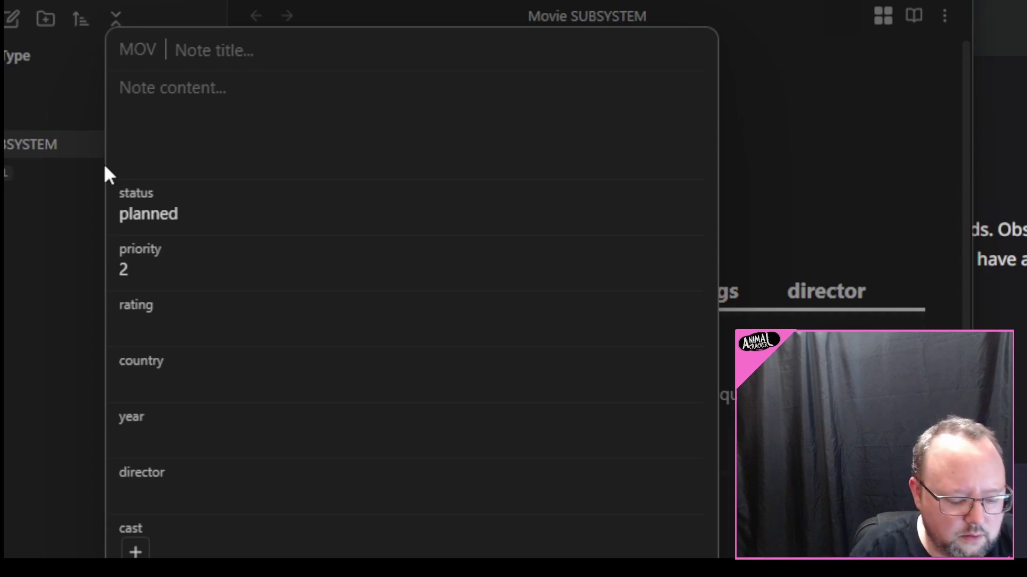
pyautogui.write('Spawn')
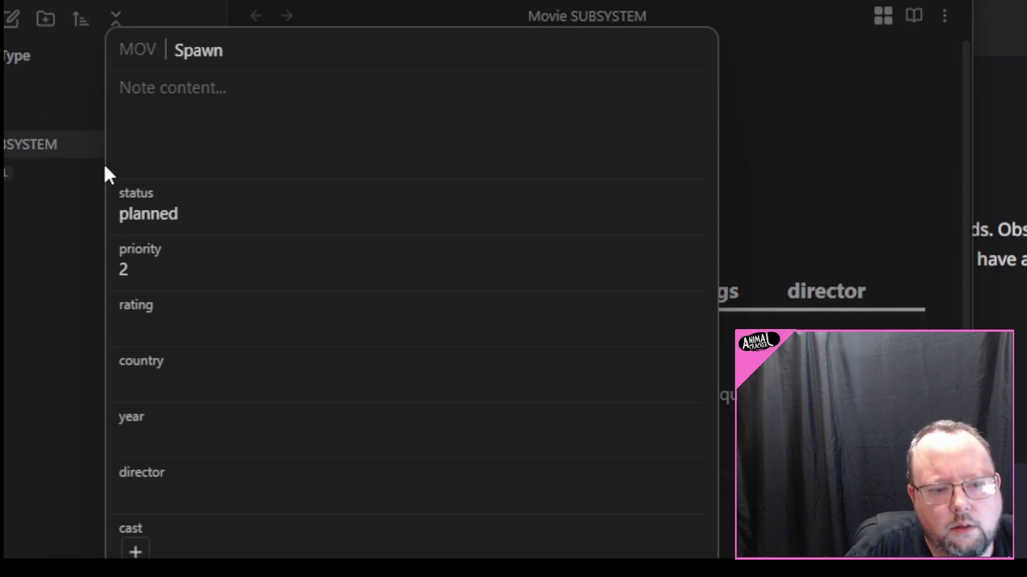
# Set the Spawn movie's rating to 8 and create United States as its country.
pyautogui.click(208, 324)
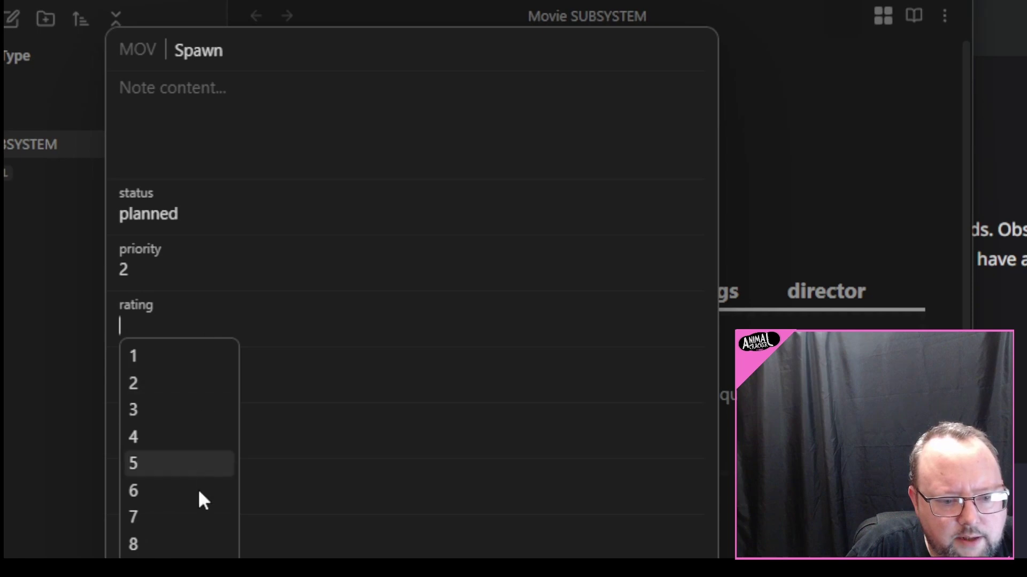
pyautogui.click(187, 549)
pyautogui.click(174, 386)
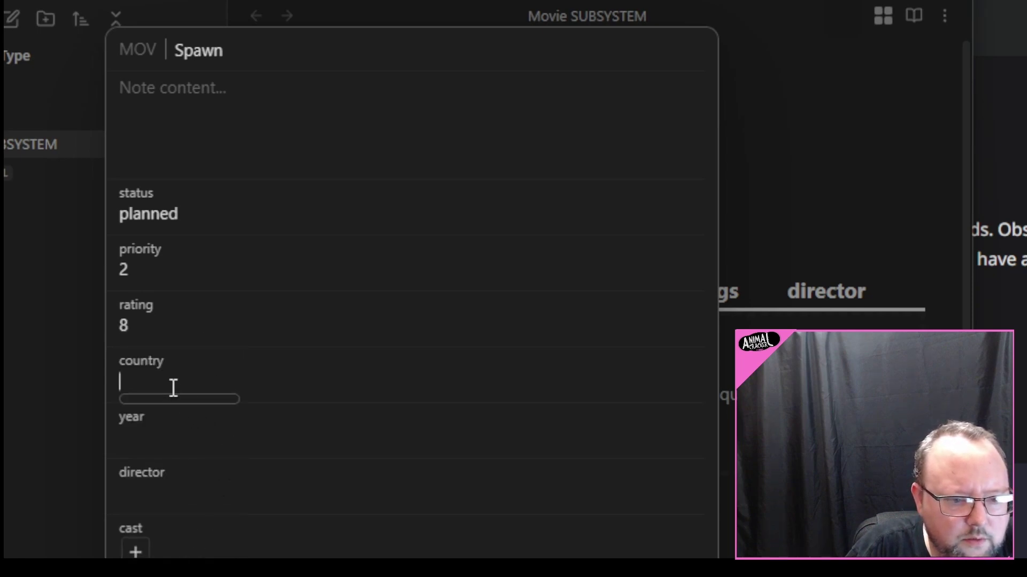
pyautogui.write('United States')
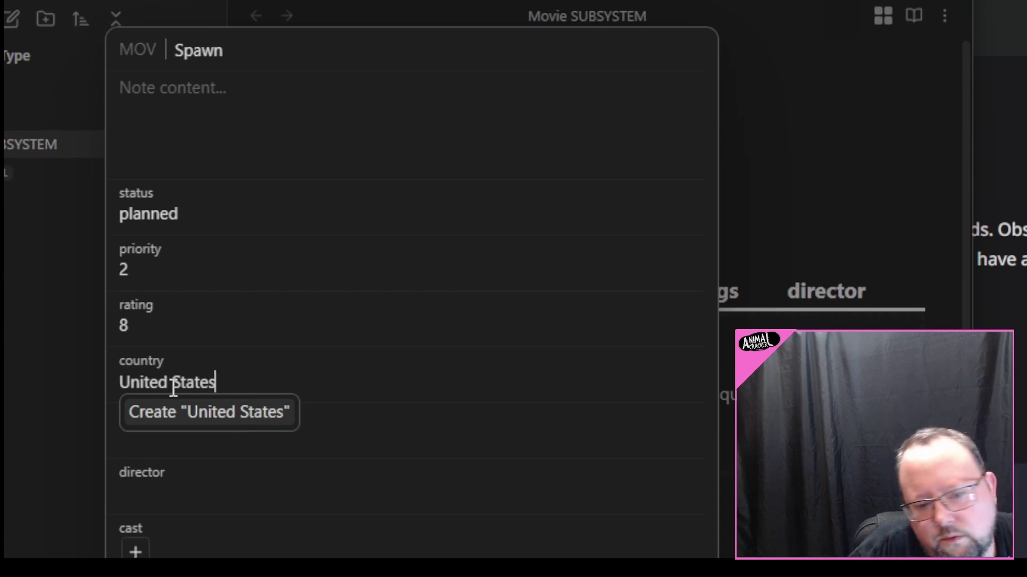
pyautogui.click(250, 420)
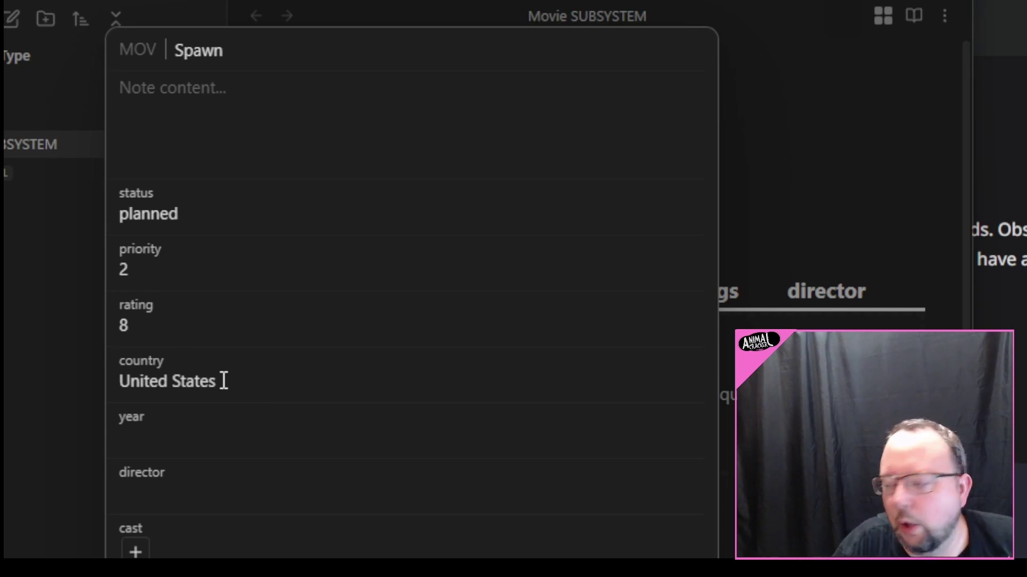
# Try to select the Spawn movie's release year from the suggested years.
pyautogui.click(163, 434)
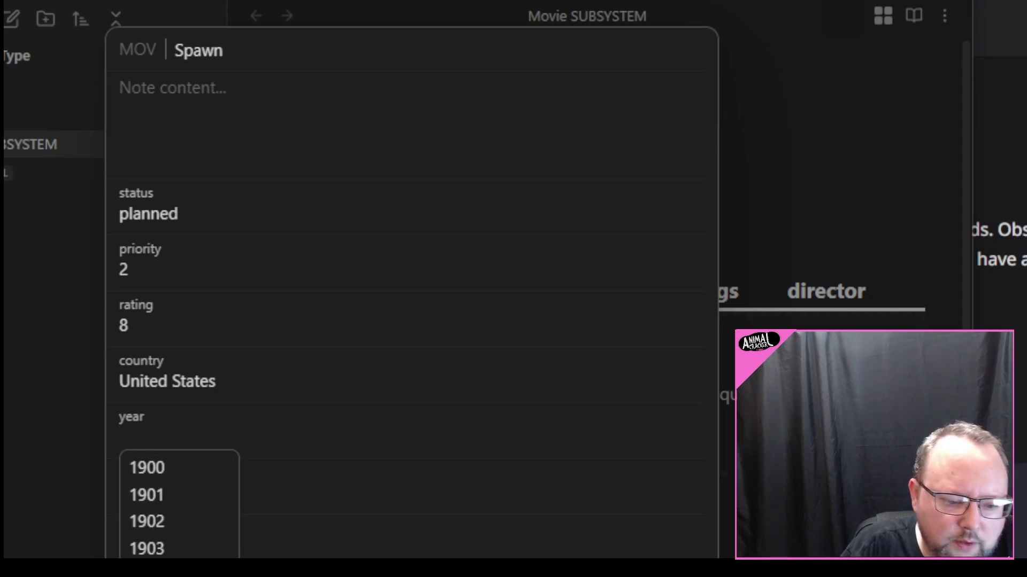
pyautogui.press('Down')
pyautogui.press('Down')
pyautogui.press('Down')
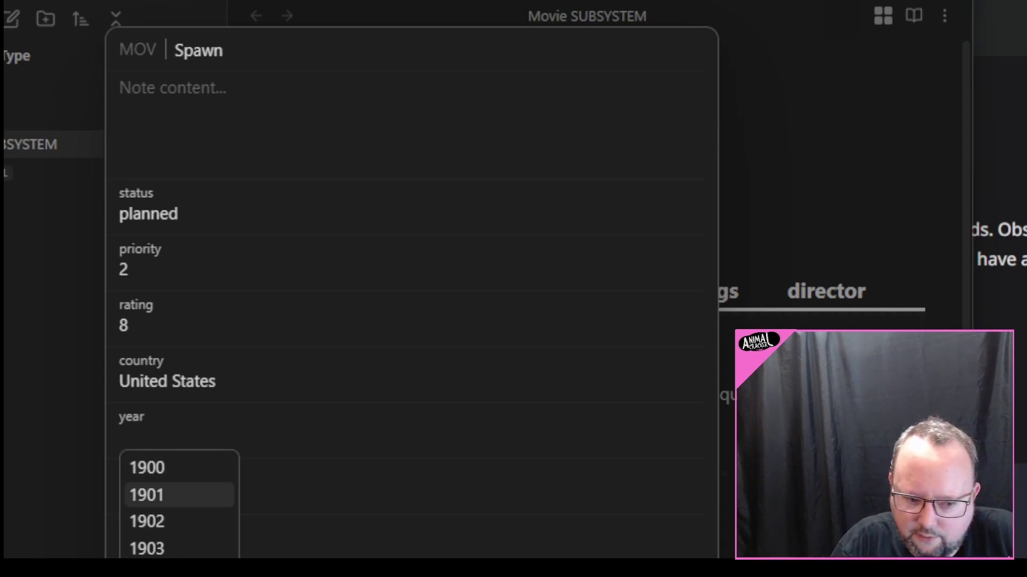
pyautogui.press('Down')
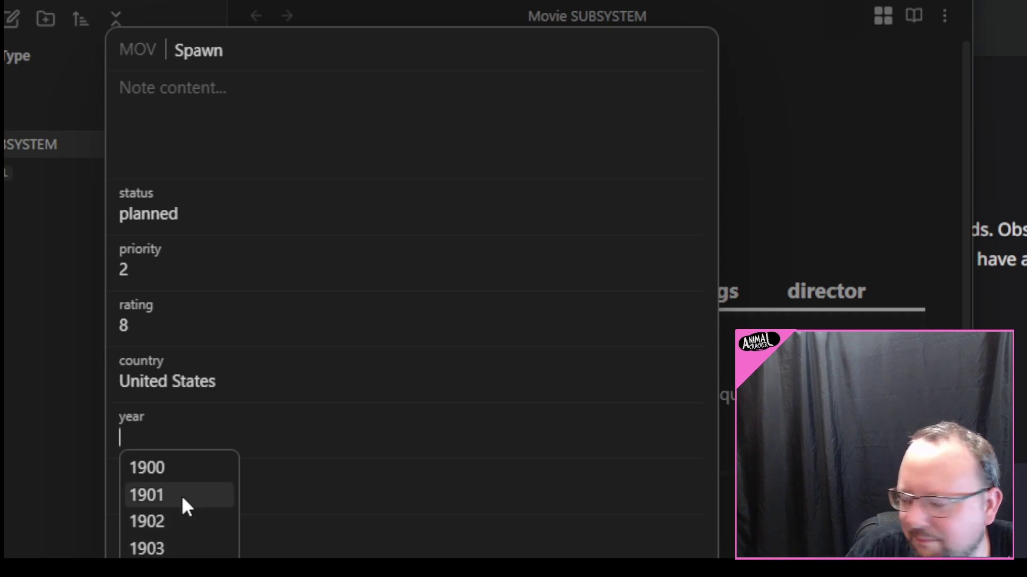
pyautogui.press('Escape')
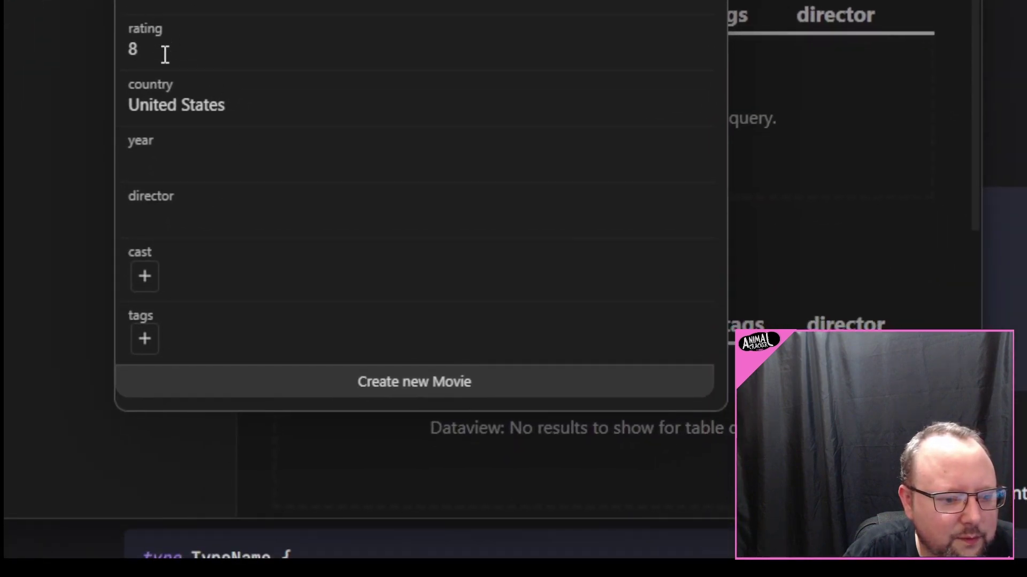
# Set the Spawn movie's release year to 1997 and create Mark A.Z. Dippé as its director.
pyautogui.click(181, 163)
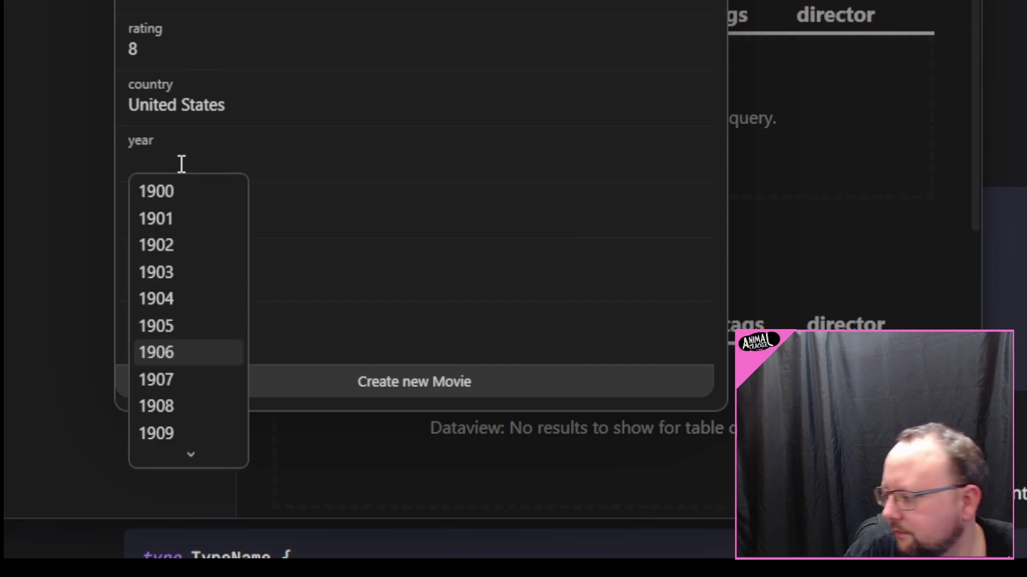
pyautogui.press('Down')
pyautogui.press('Down')
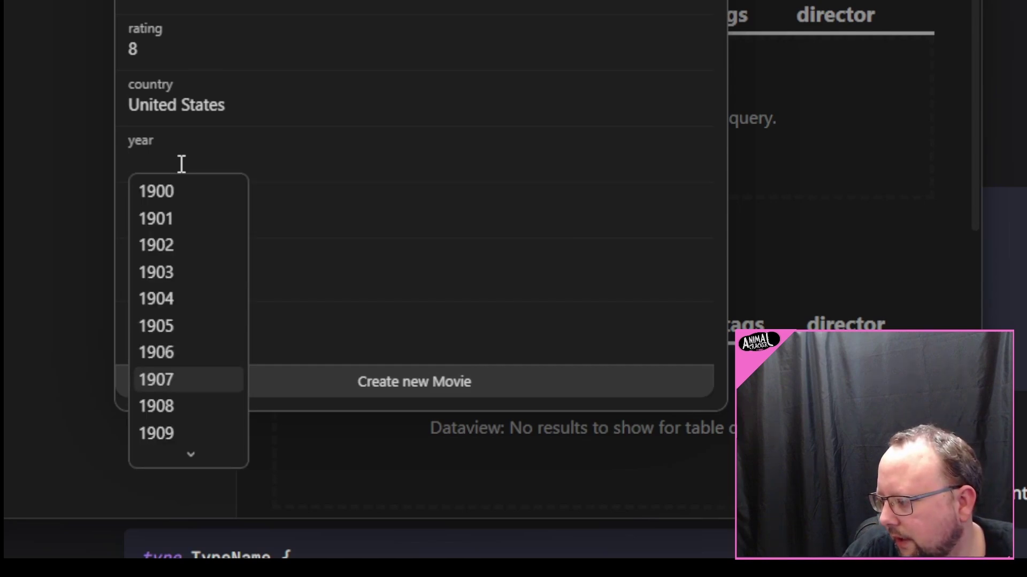
pyautogui.press('Up')
pyautogui.press('Up')
pyautogui.press('Up')
pyautogui.press('Down')
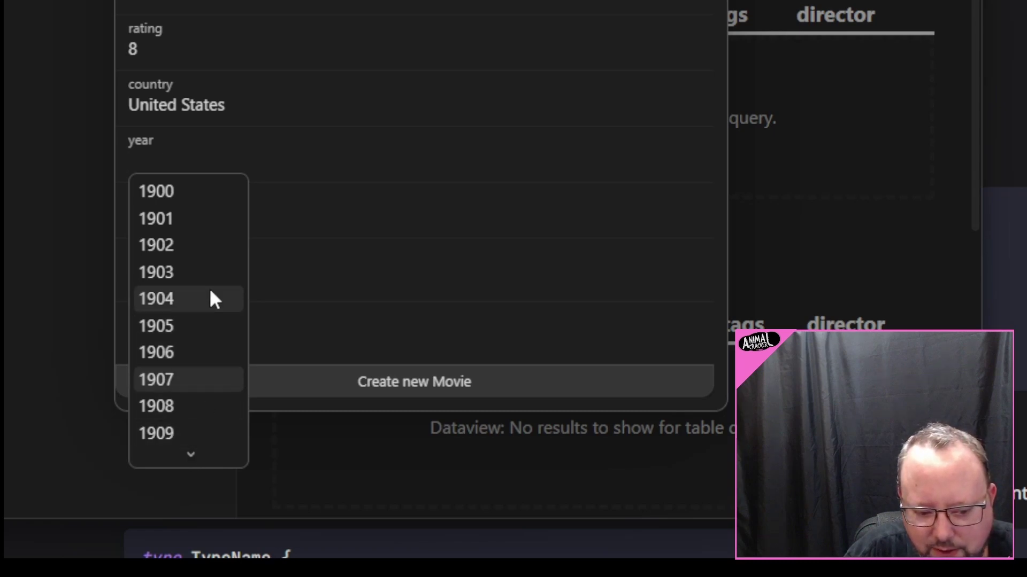
pyautogui.scroll(-5, 210, 291)
pyautogui.scroll(-19, 210, 292)
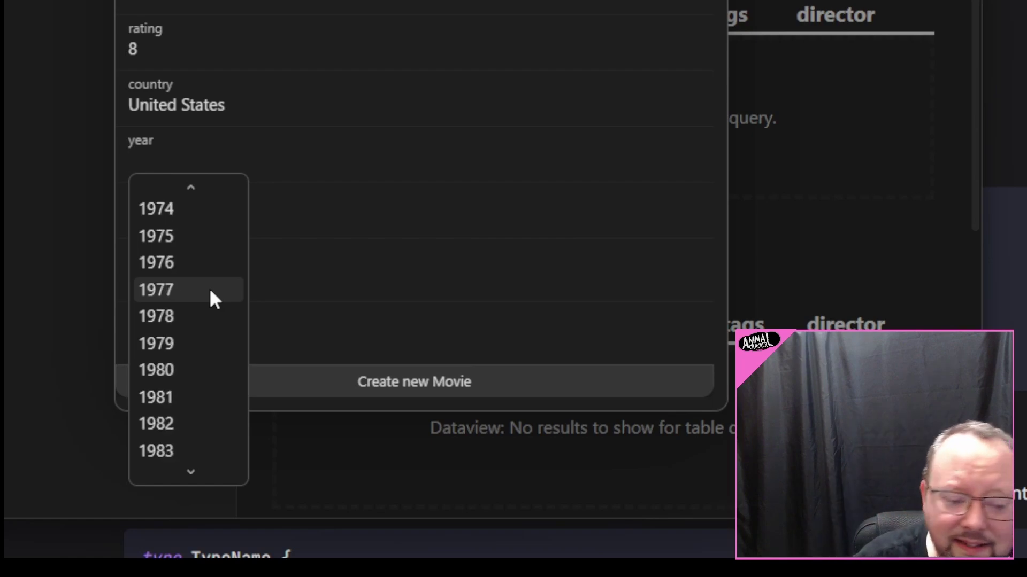
pyautogui.scroll(-20, 209, 292)
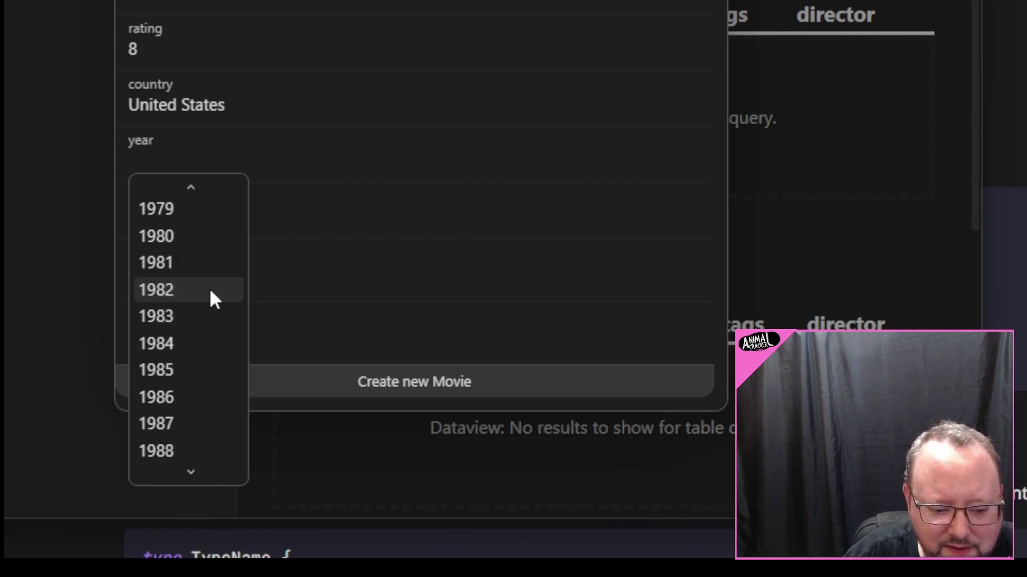
pyautogui.click(210, 291)
pyautogui.write('Mark A.Z. Dippé')
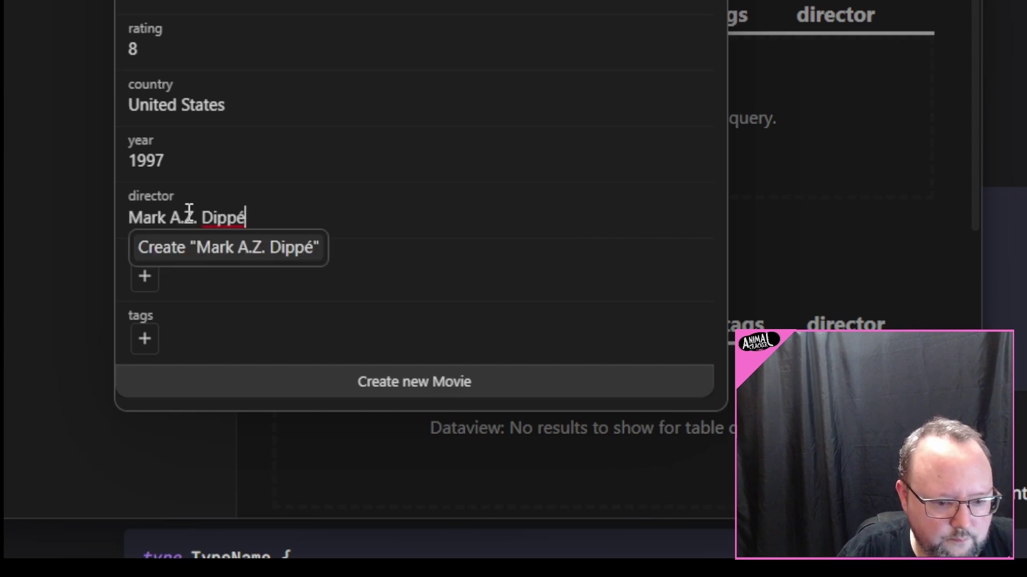
pyautogui.click(278, 257)
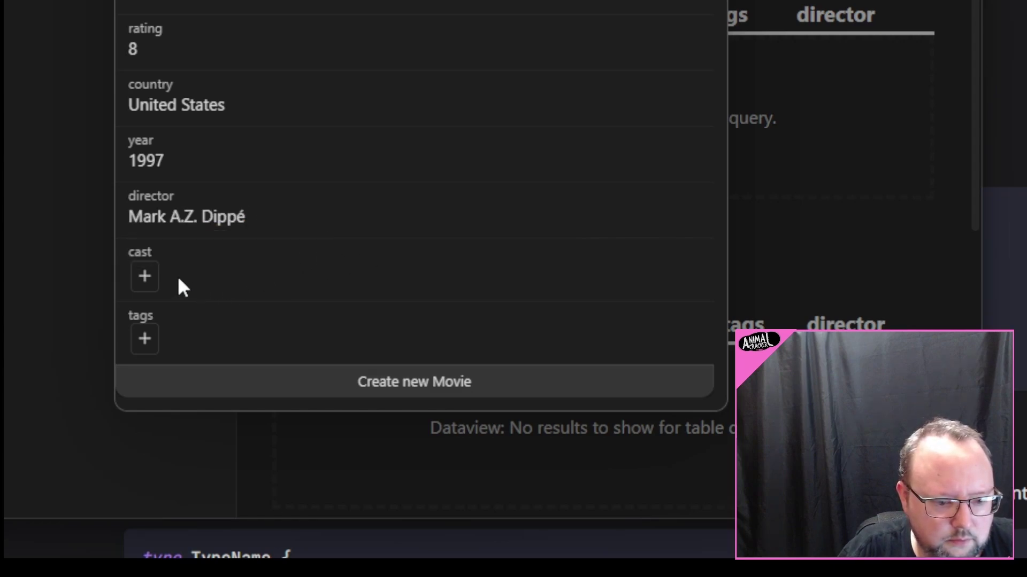
# Try to add John Leguizamo to the Spawn movie's cast.
pyautogui.click(144, 276)
pyautogui.write('John')
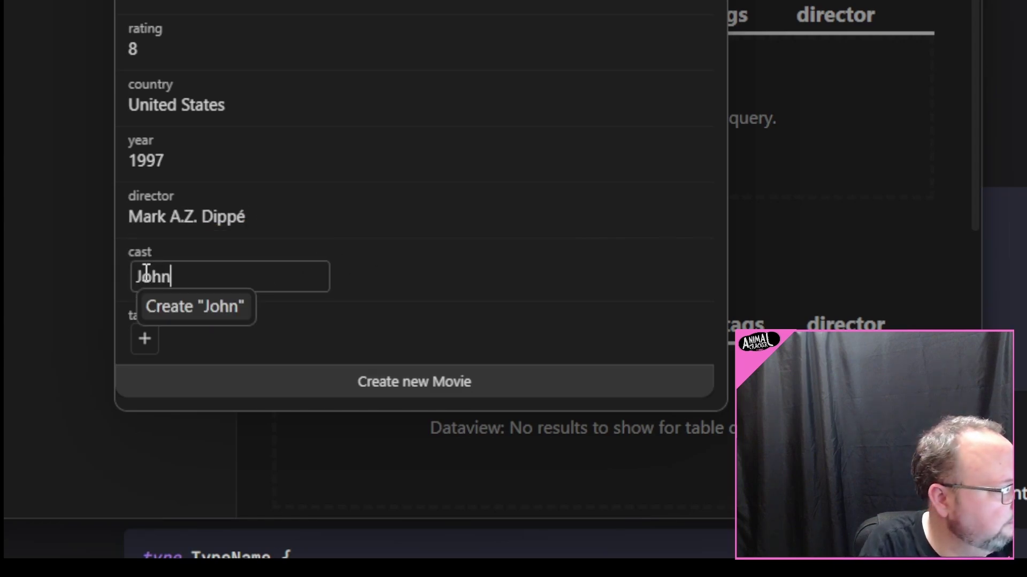
pyautogui.write(' Le')
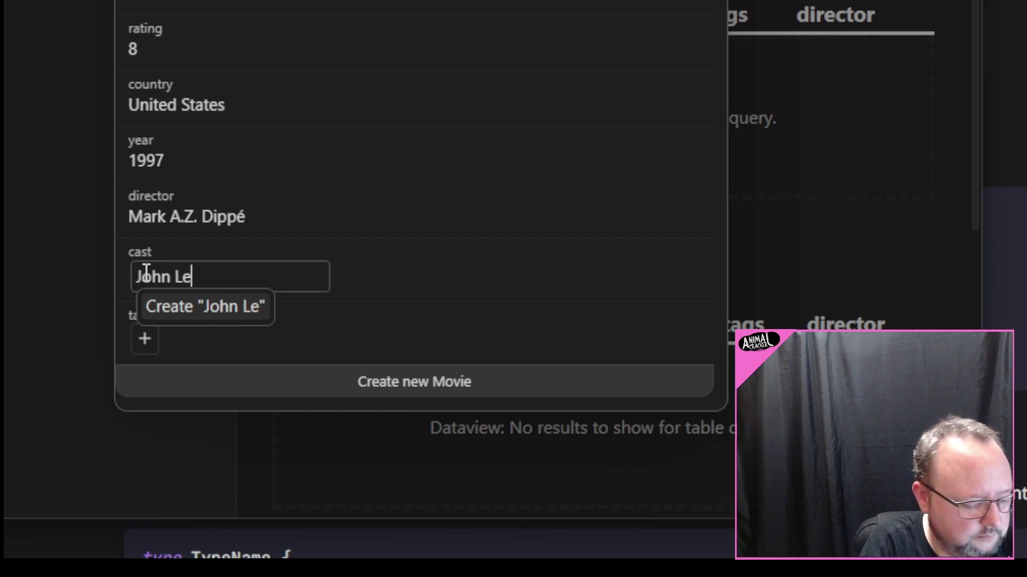
pyautogui.write('guizamo')
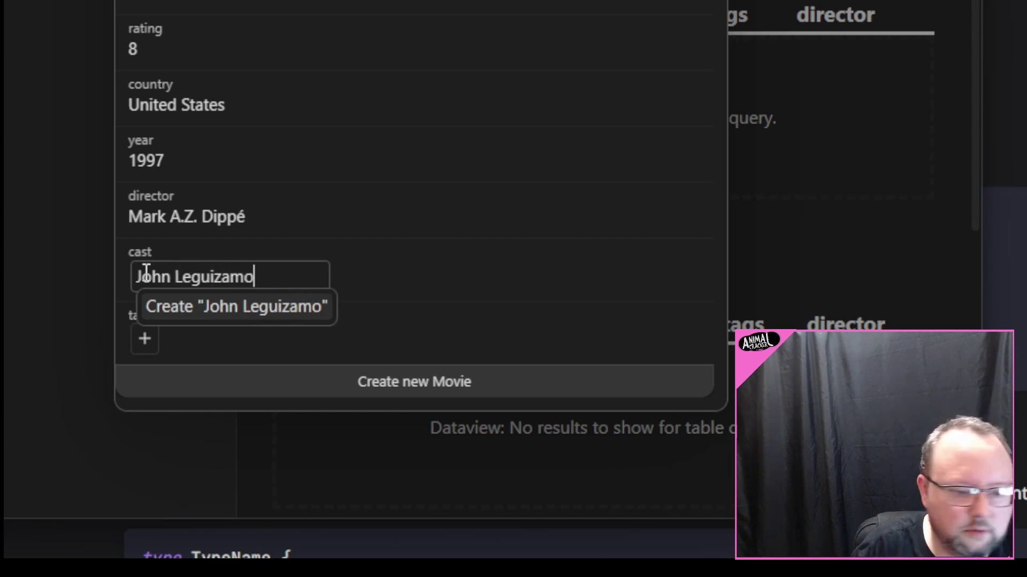
pyautogui.click(375, 270)
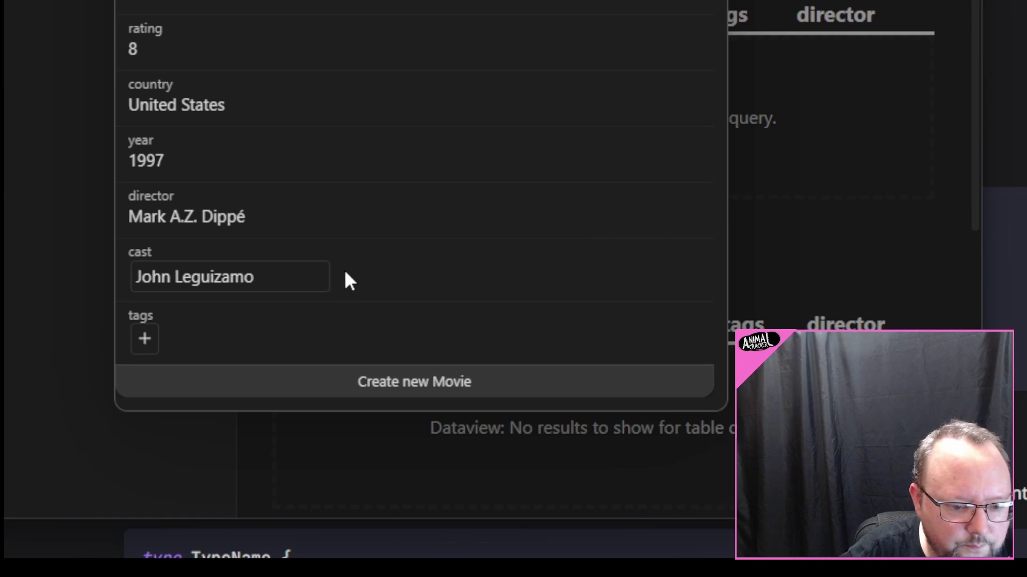
# Clear the John Leguizamo entry from the Spawn movie's cast.
pyautogui.click(253, 276)
pyautogui.hotkey('ctrl', 'a')
pyautogui.press('BackSpace')
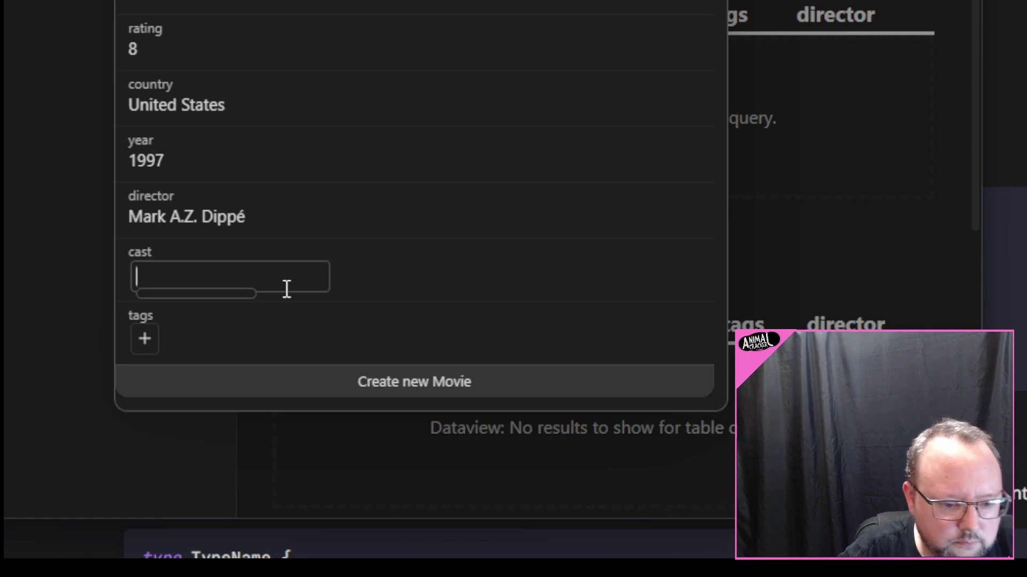
pyautogui.hotkey('ctrl', 'z')
pyautogui.hotkey('ctrl', 'a')
pyautogui.press('BackSpace')
pyautogui.click(236, 294)
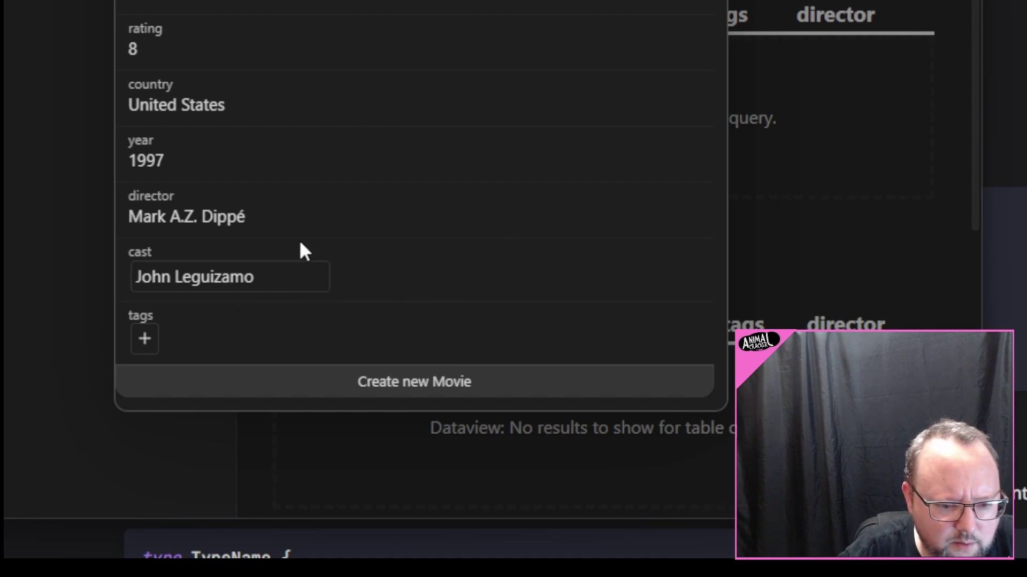
pyautogui.click(142, 275)
pyautogui.hotkey('ctrl', 'a')
pyautogui.press('BackSpace')
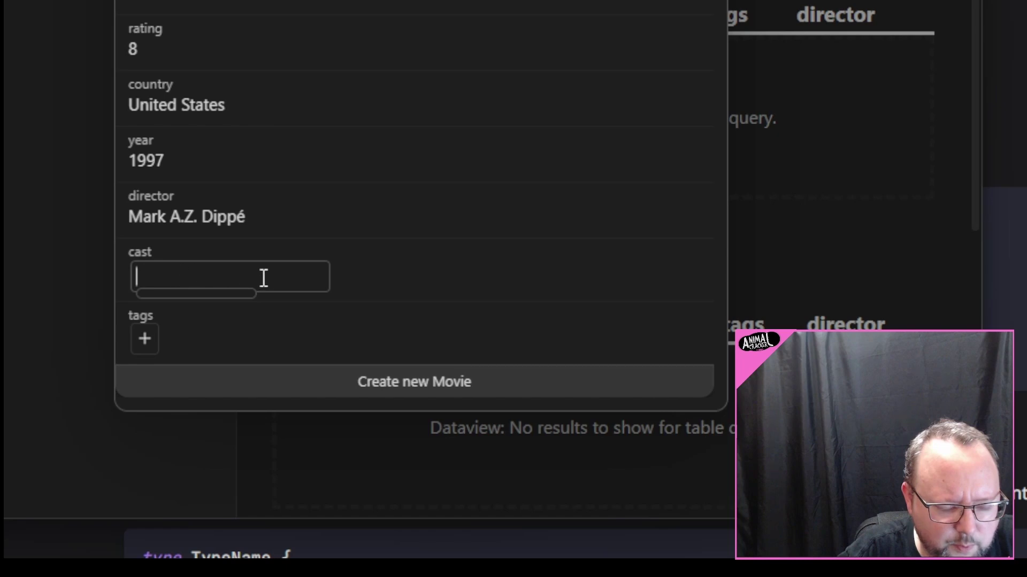
pyautogui.click(252, 295)
pyautogui.click(281, 277)
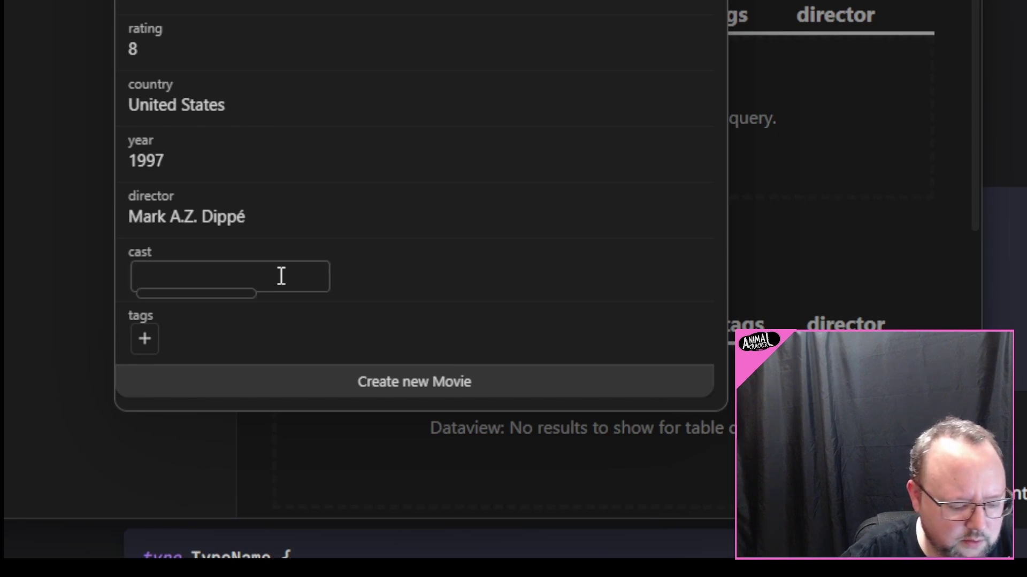
# Try to enter Michael Jai White as a cast member of the Spawn movie.
pyautogui.write('Michael')
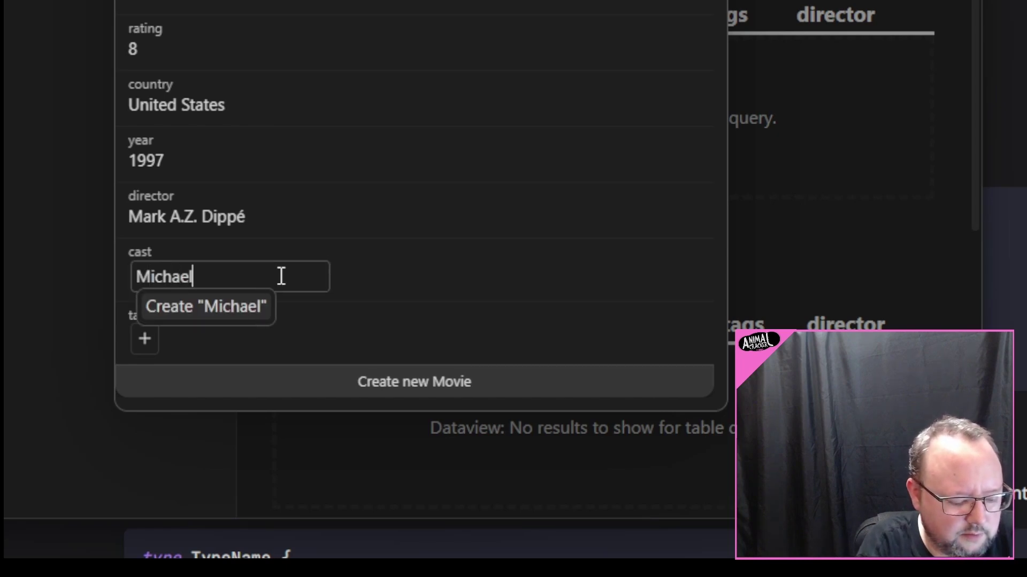
pyautogui.write(' Jai White')
pyautogui.click(428, 275)
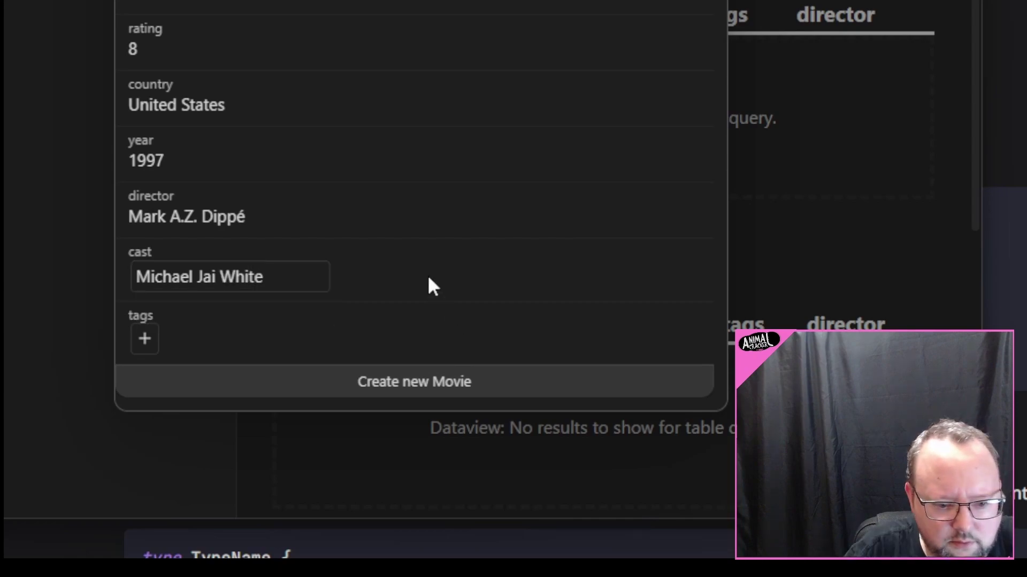
pyautogui.click(201, 276)
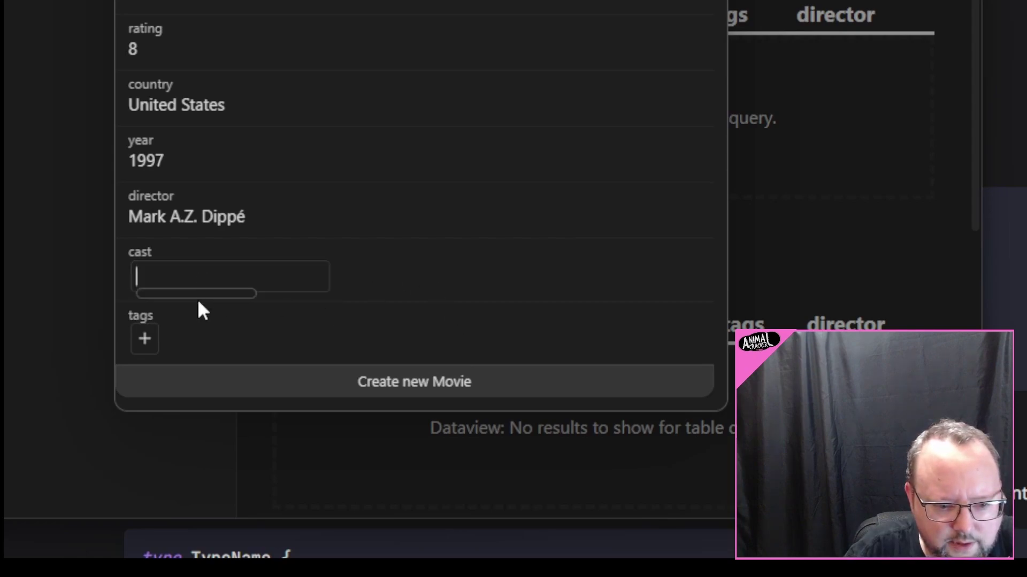
# Add the tag Necroplasm to the Spawn movie and create the new Movie note.
pyautogui.click(138, 350)
pyautogui.write('Necroplasm')
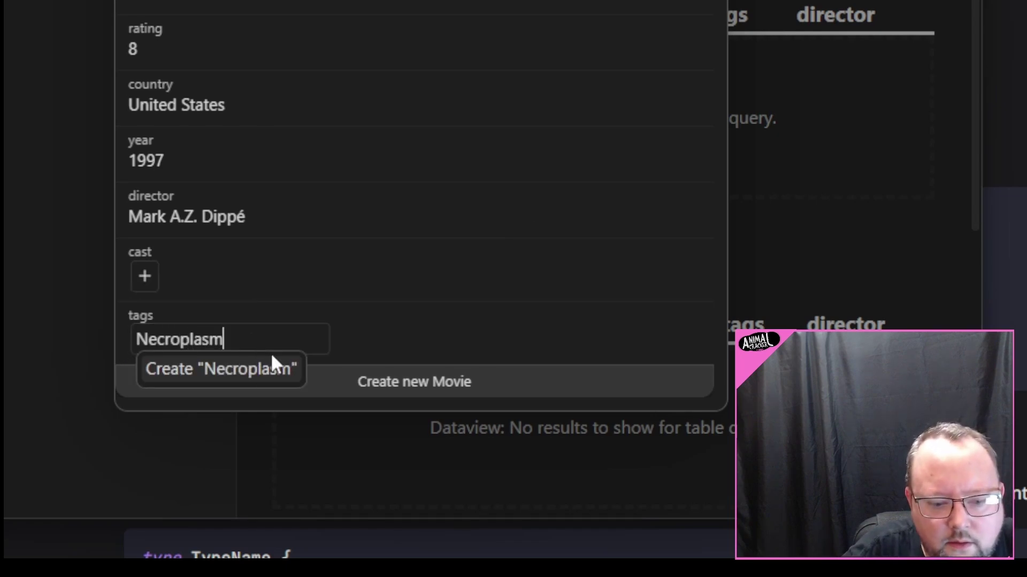
pyautogui.click(271, 369)
pyautogui.click(419, 378)
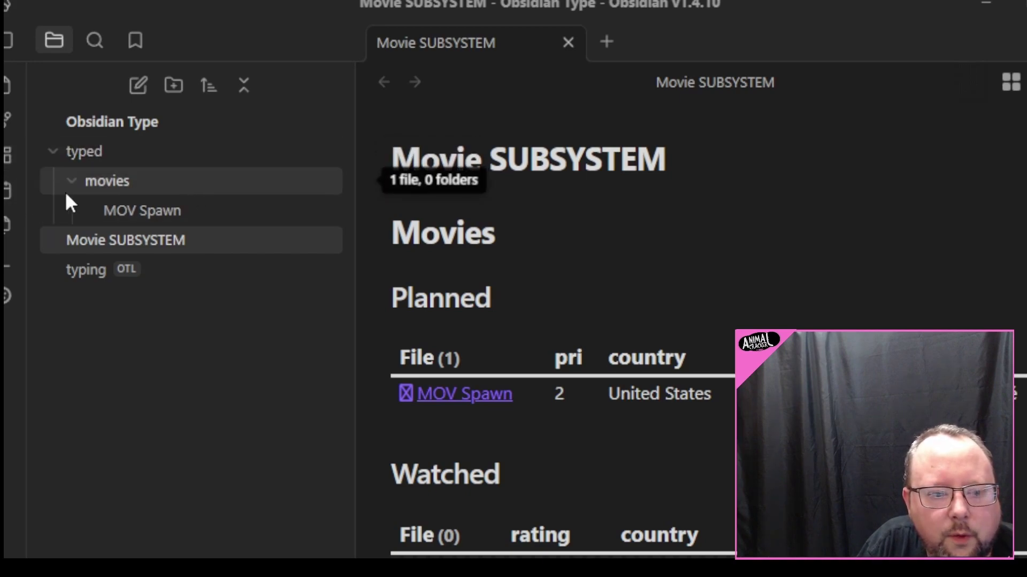
# Open the MOV Spawn note and compare its saved fields with the Planned table in Movie SUBSYSTEM.
pyautogui.click(195, 218)
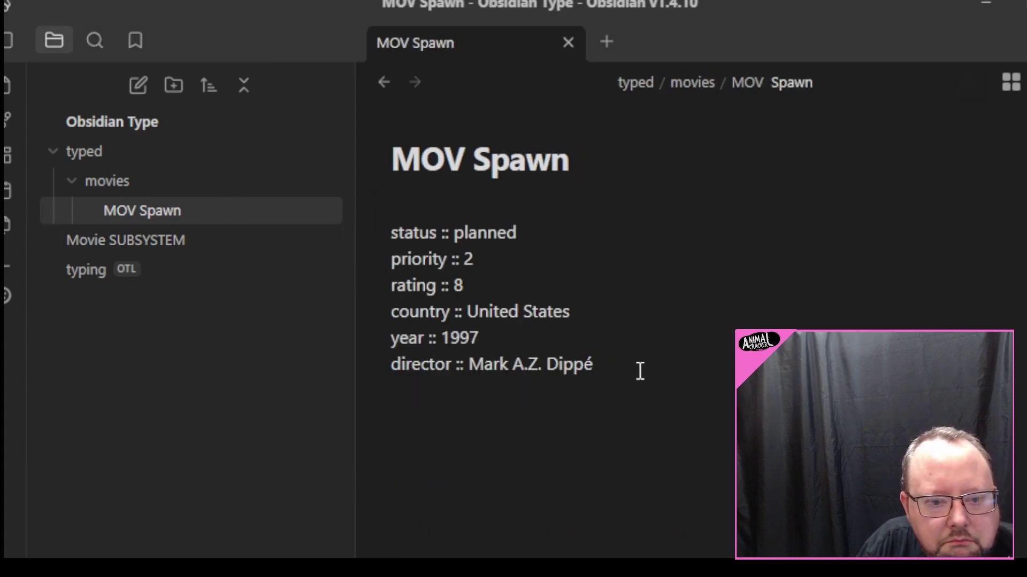
pyautogui.moveTo(640, 371); pyautogui.dragTo(390, 257)
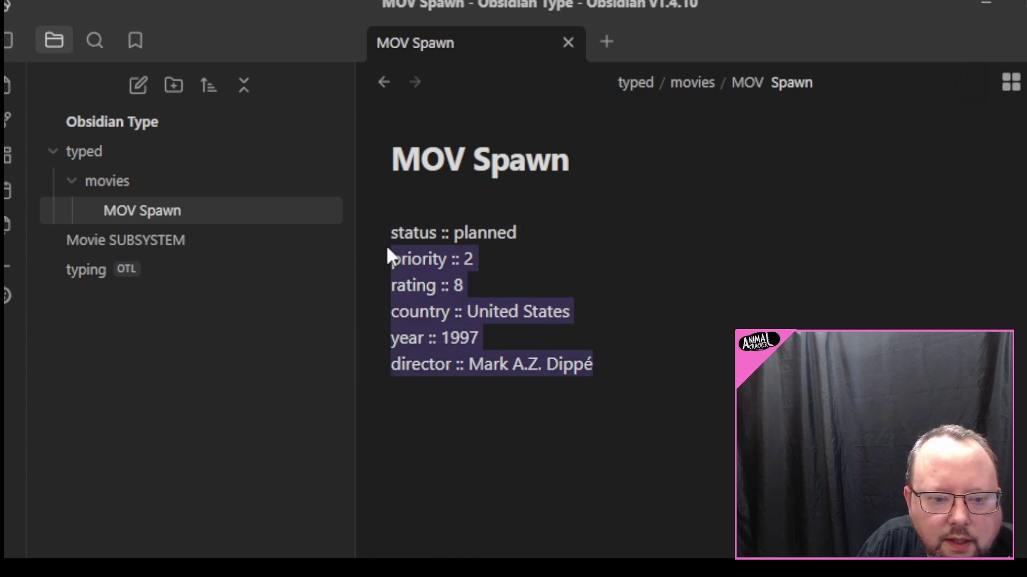
pyautogui.click(682, 297)
pyautogui.click(462, 211)
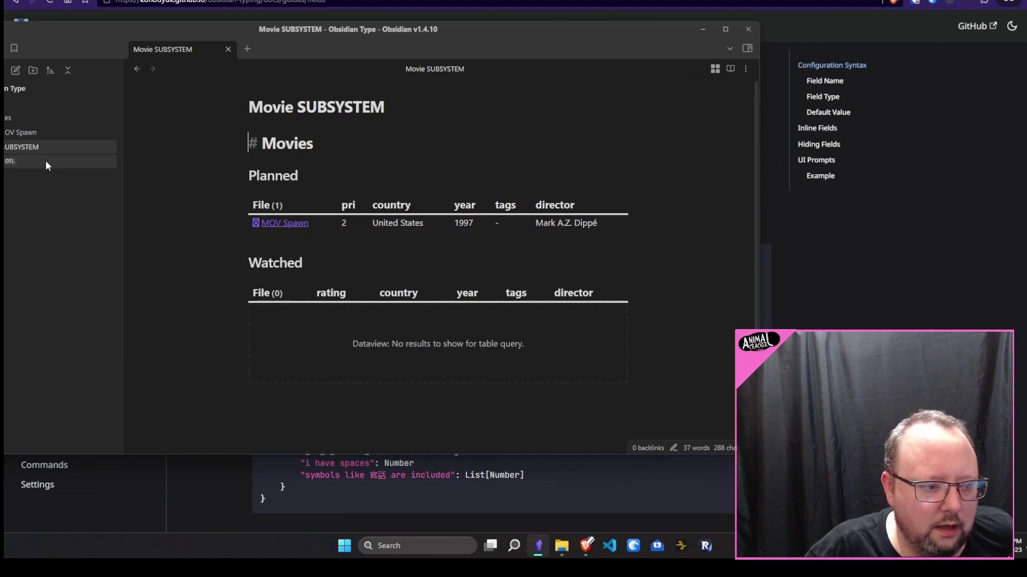
pyautogui.click(284, 224)
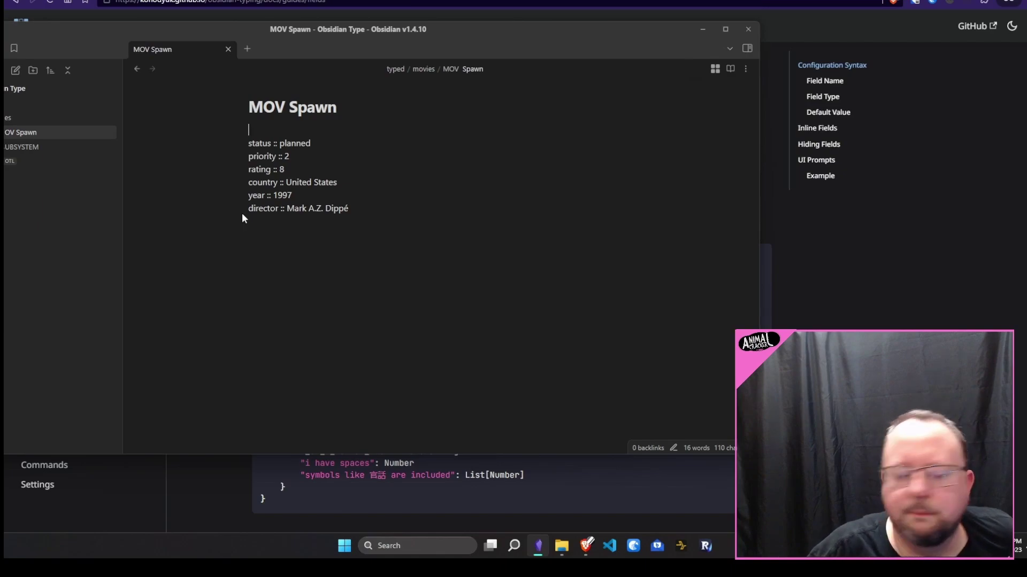
pyautogui.click(357, 206)
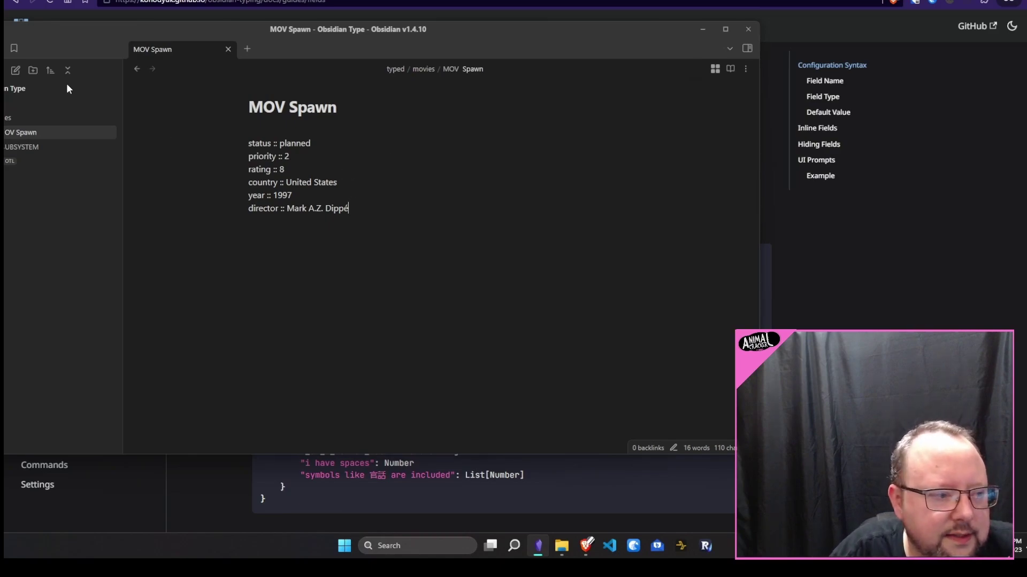
# Open the typing schema and delete the MOV prefix setting and the spare blank line from the Movie type.
pyautogui.moveTo(396, 29); pyautogui.dragTo(357, 37)
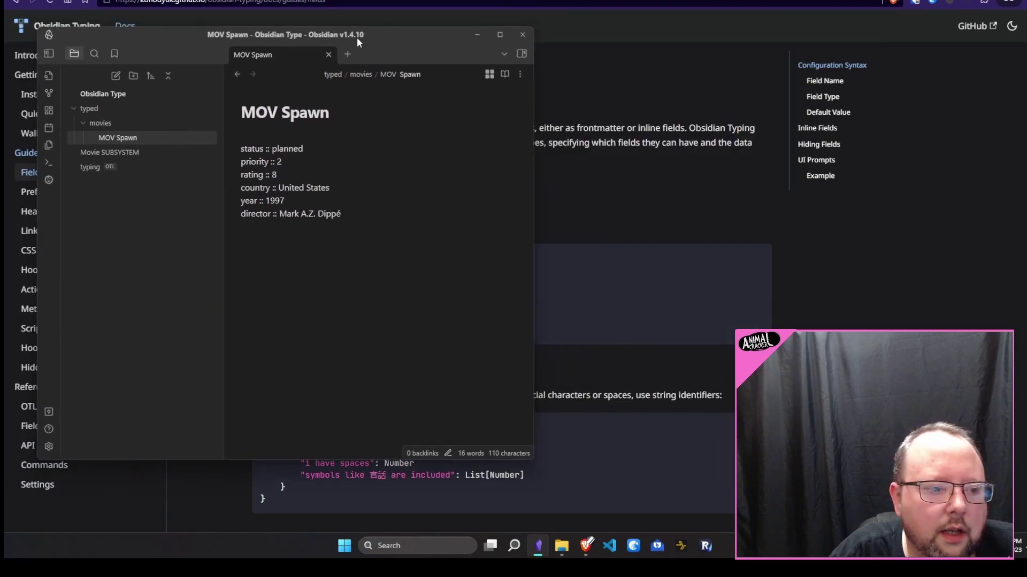
pyautogui.click(86, 167)
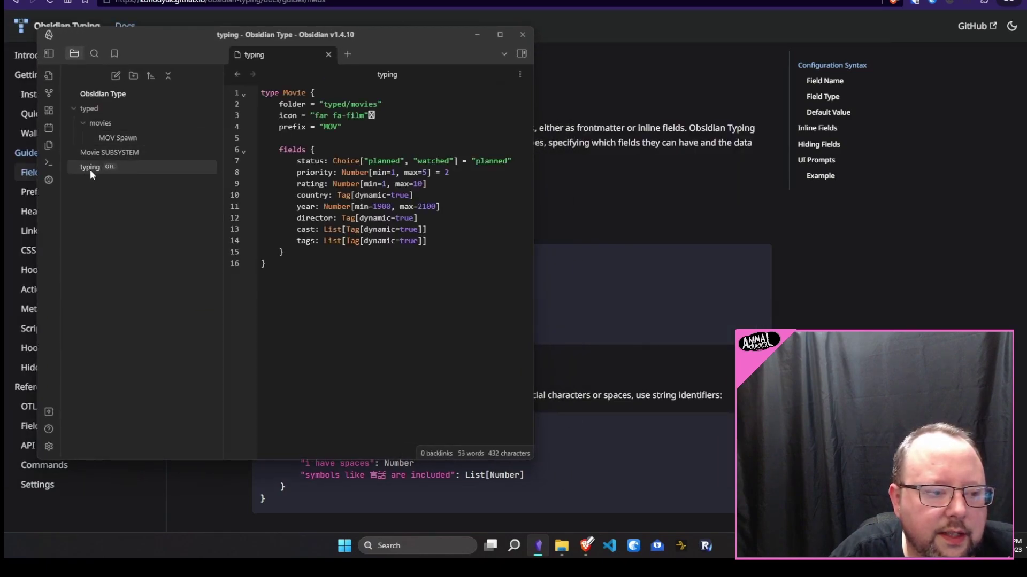
pyautogui.moveTo(353, 127); pyautogui.dragTo(279, 129)
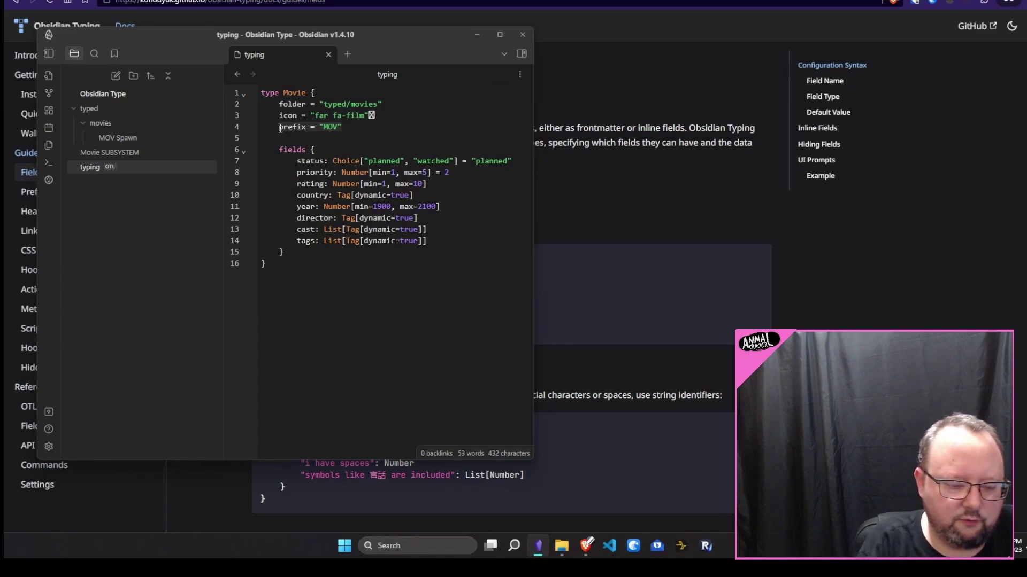
pyautogui.press('BackSpace')
pyautogui.press('BackSpace')
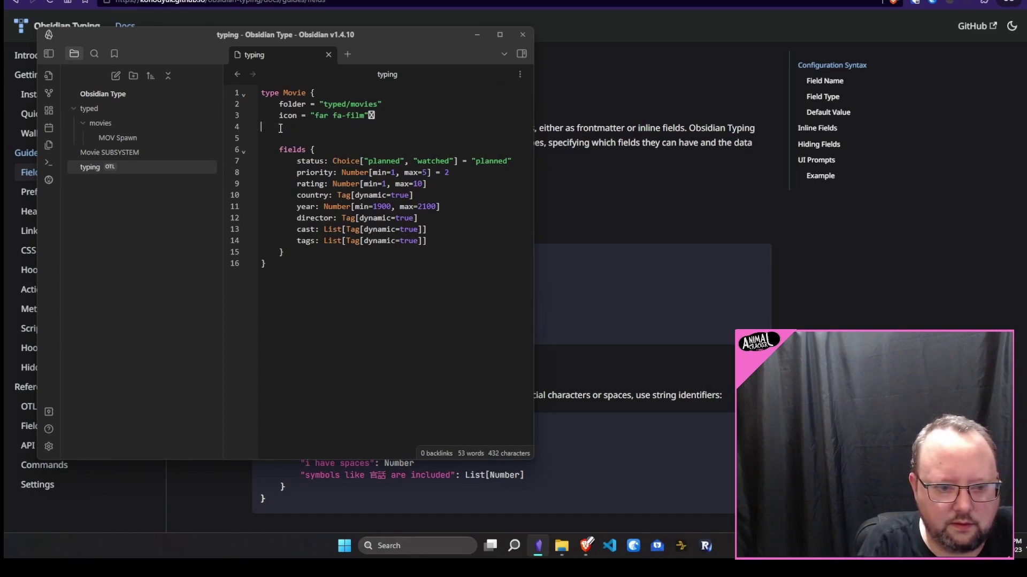
pyautogui.press('Delete')
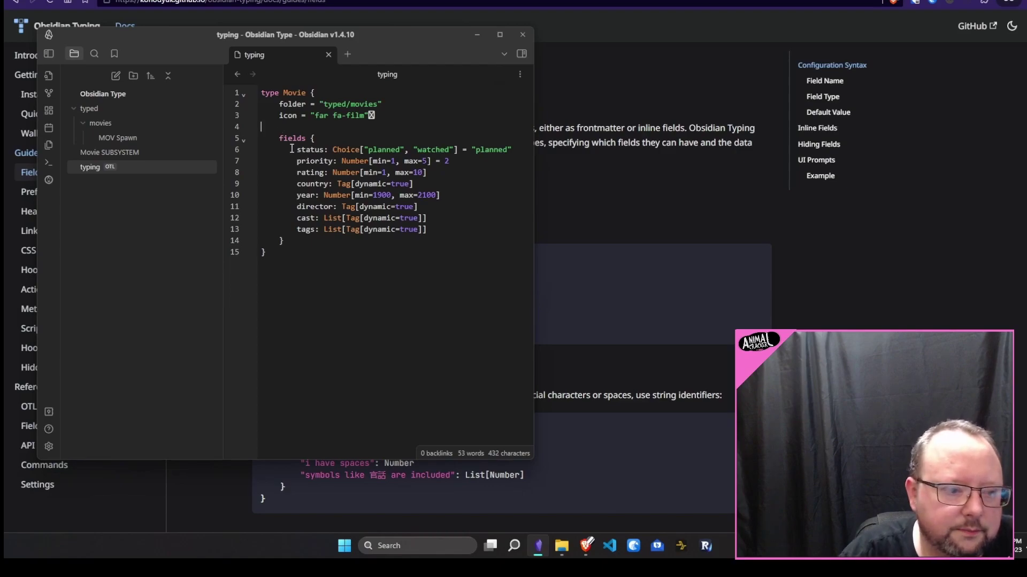
# Open the Movie SUBSYSTEM note and start a new note of the Movie type with Typing: New.
pyautogui.click(113, 152)
pyautogui.hotkey('ctrl', 'p')
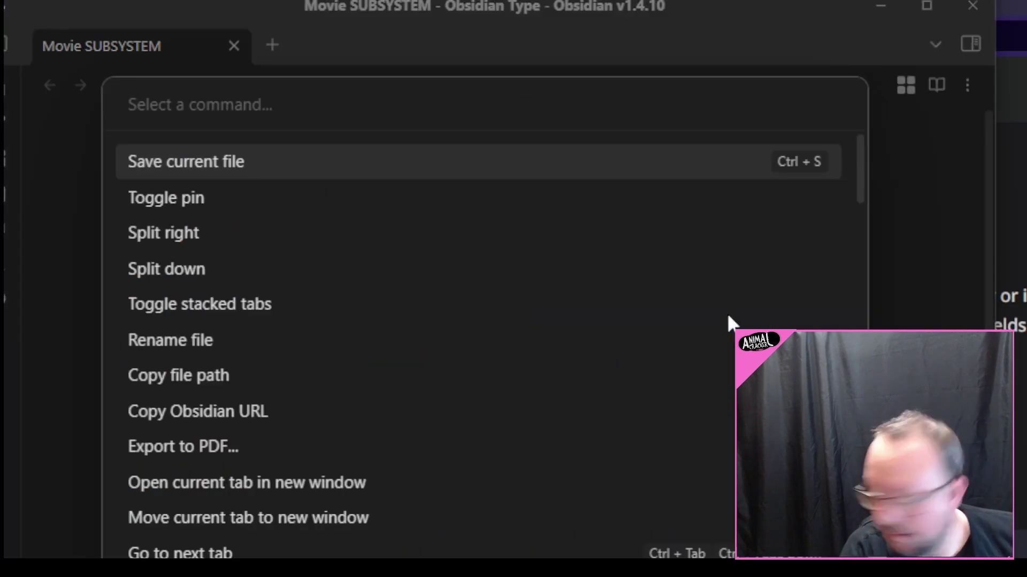
pyautogui.write('typing')
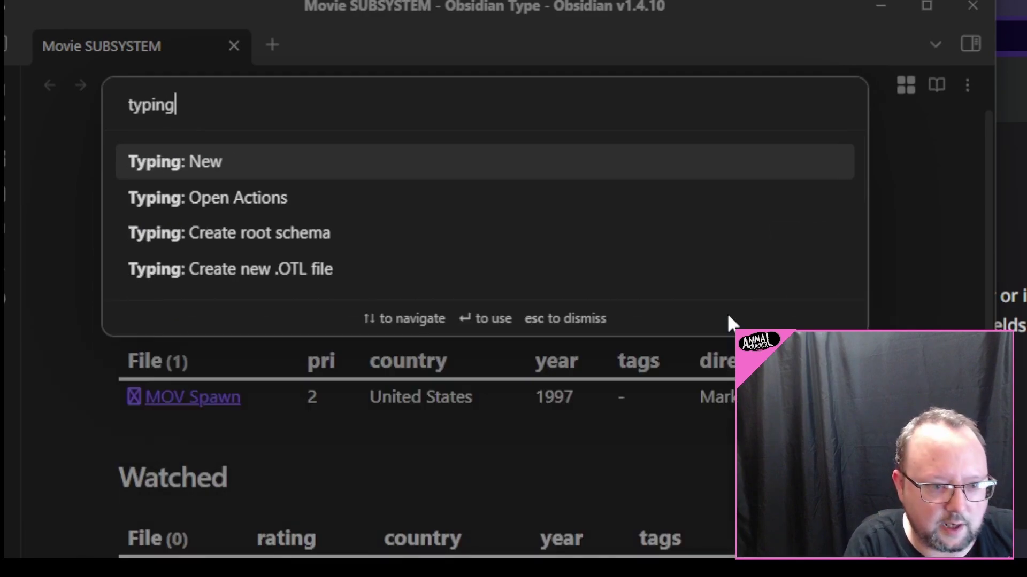
pyautogui.press('Return')
pyautogui.press('Return')
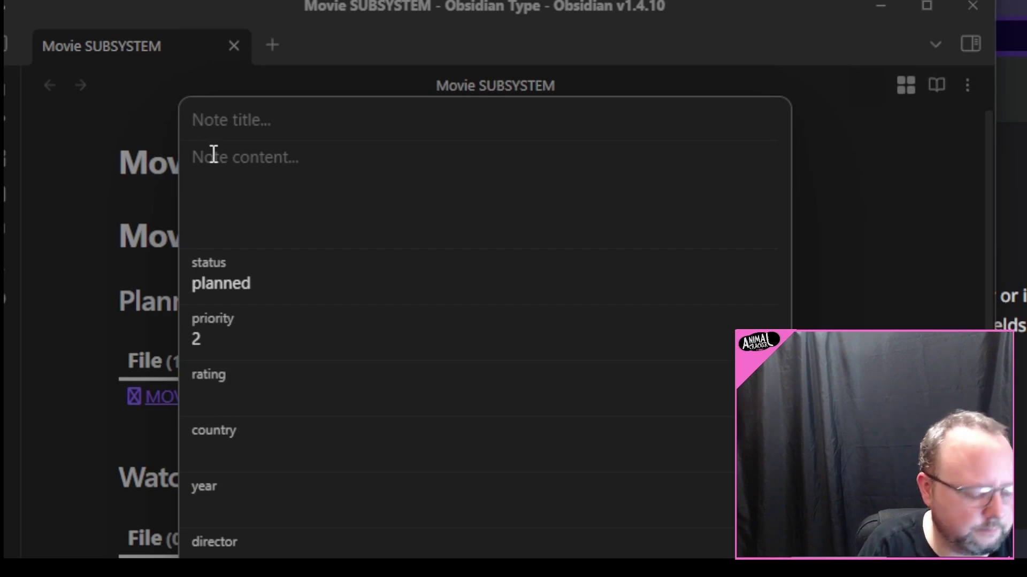
# Fill in the new Movie note as Romeo + Juliet, status watched, rating 8, United States, 1996, director Baz Luhrmann, and create it.
pyautogui.write('Romeo + Juliet')
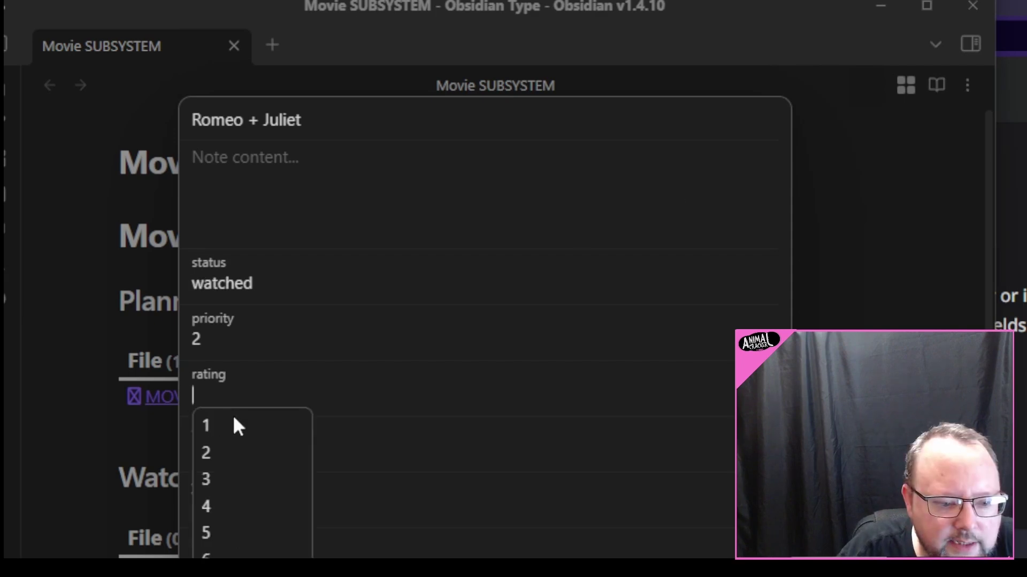
pyautogui.write('8')
pyautogui.click(254, 511)
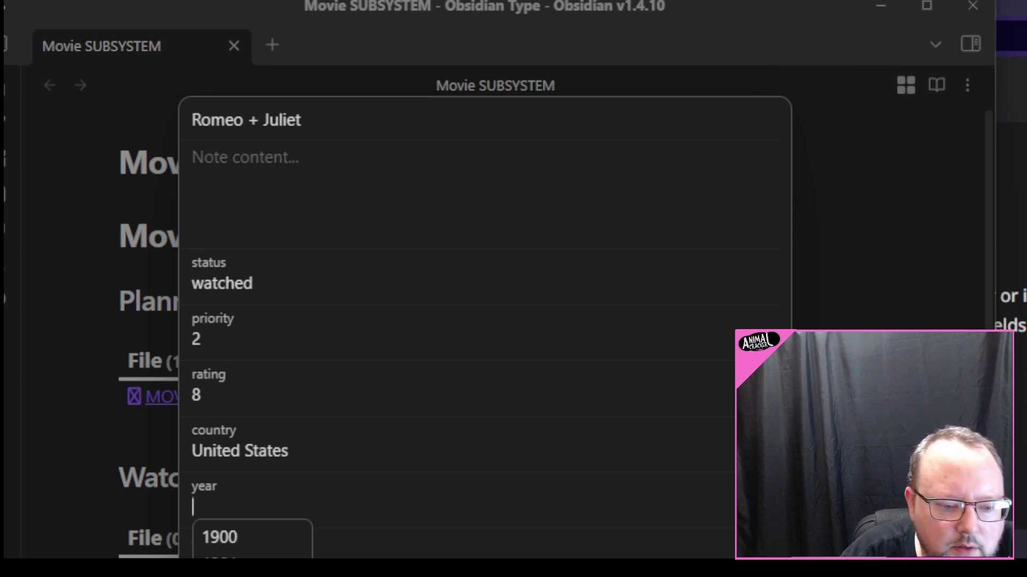
pyautogui.scroll(-10, 251, 551)
pyautogui.scroll(-15, 251, 551)
pyautogui.scroll(-1, 251, 551)
pyautogui.write('1996')
pyautogui.press('Return')
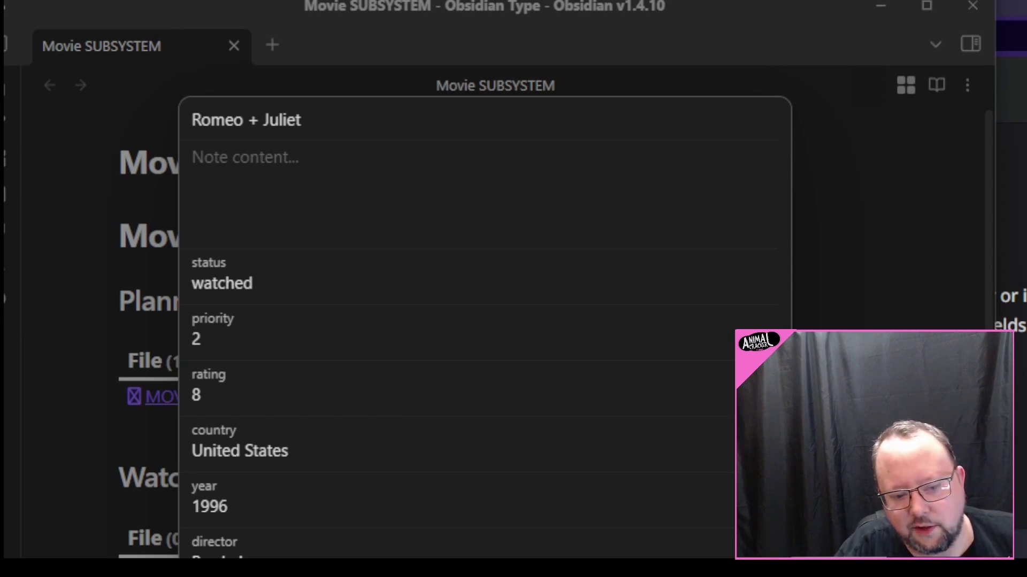
pyautogui.press('Escape')
# Open the Romeo + Juliet note from the Watched table in Movie SUBSYSTEM to check its saved fields.
pyautogui.click(373, 171)
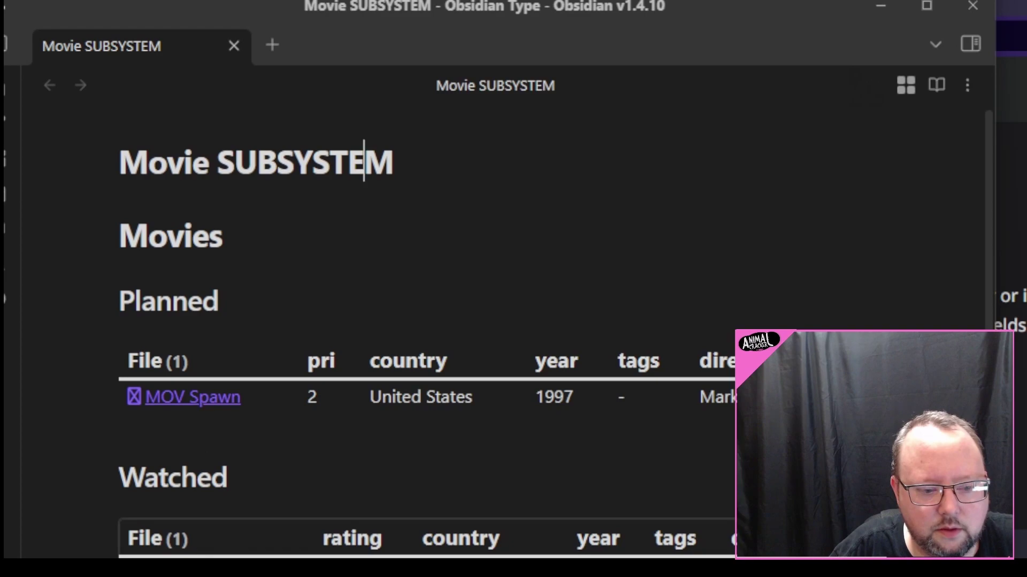
pyautogui.click(176, 557)
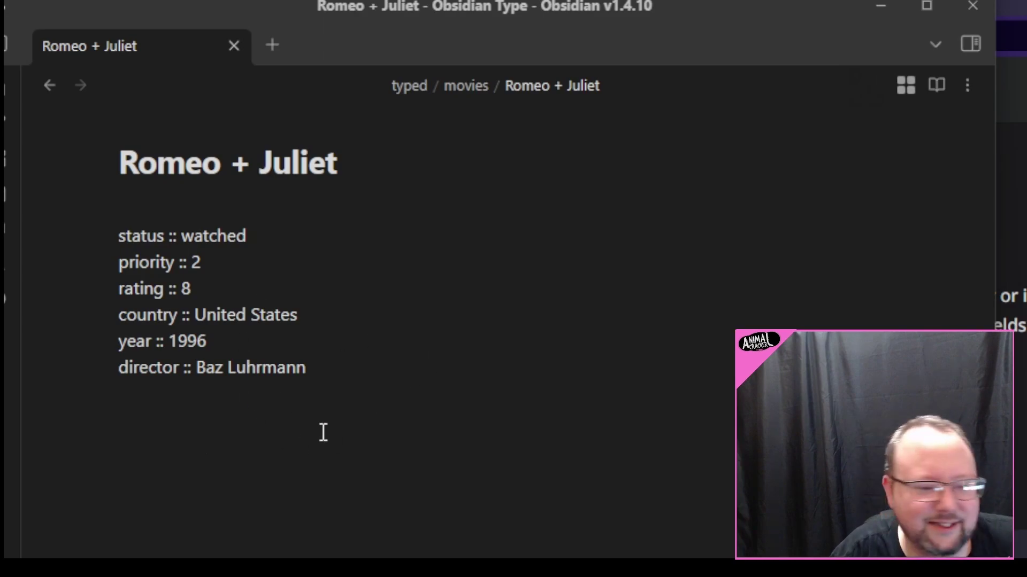
# Switch to the browser and read the Header & Footer guide's introduction on marginals through to the Markdown Marginals example.
pyautogui.hotkey('alt', 'Tab')
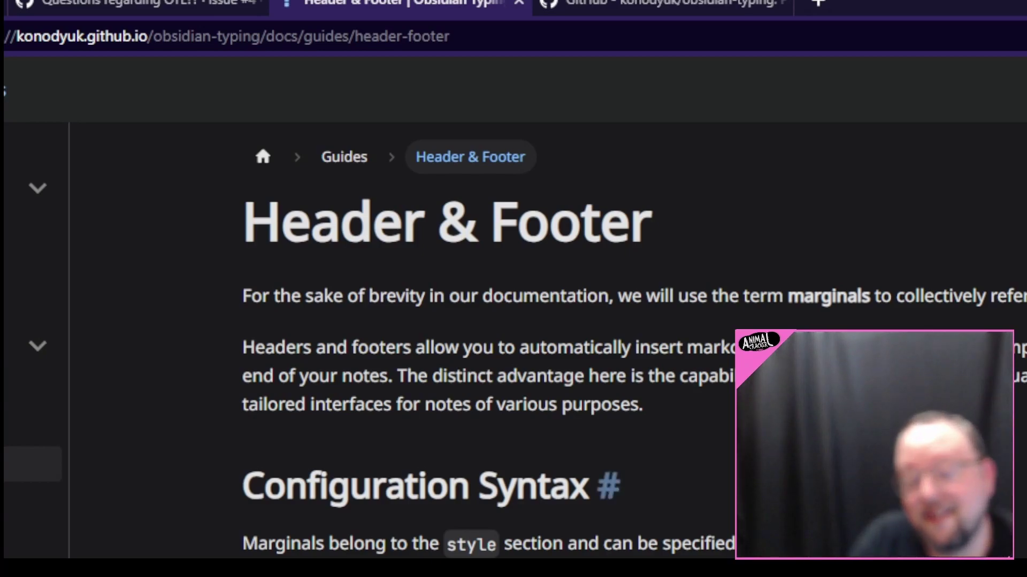
pyautogui.scroll(-2, 360, 238)
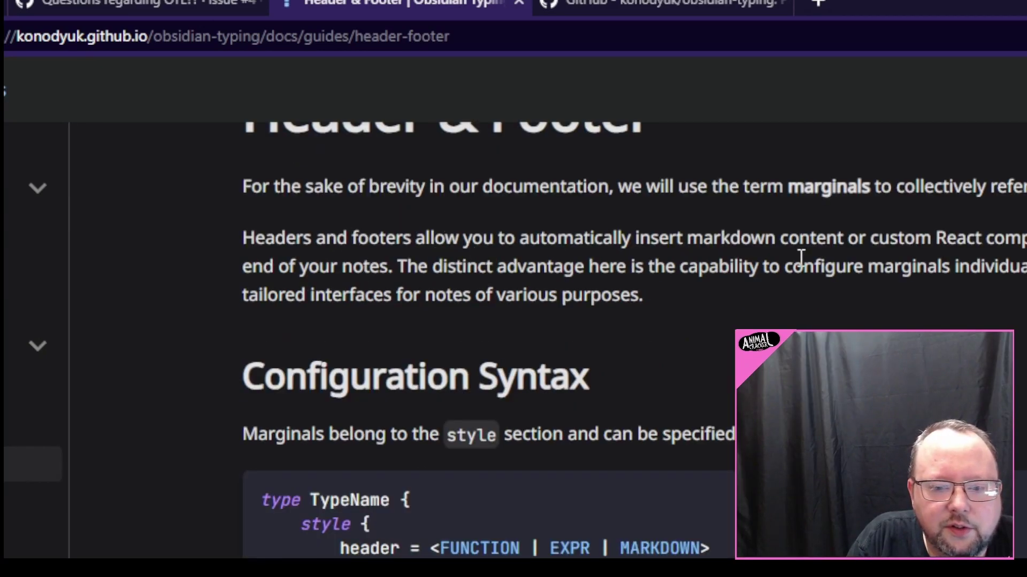
pyautogui.moveTo(677, 241); pyautogui.dragTo(937, 242)
pyautogui.click(993, 241)
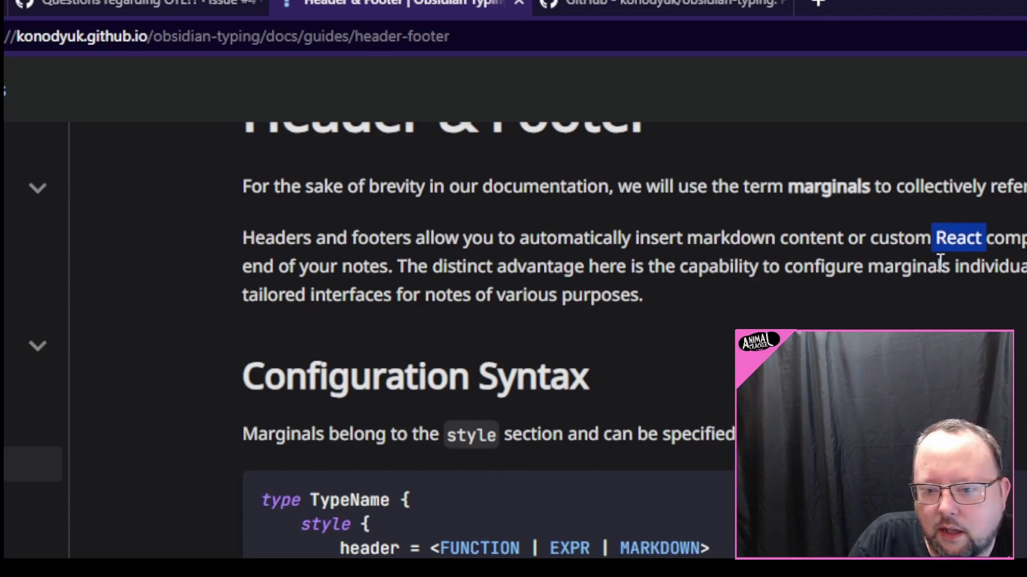
pyautogui.moveTo(1018, 242); pyautogui.dragTo(392, 268)
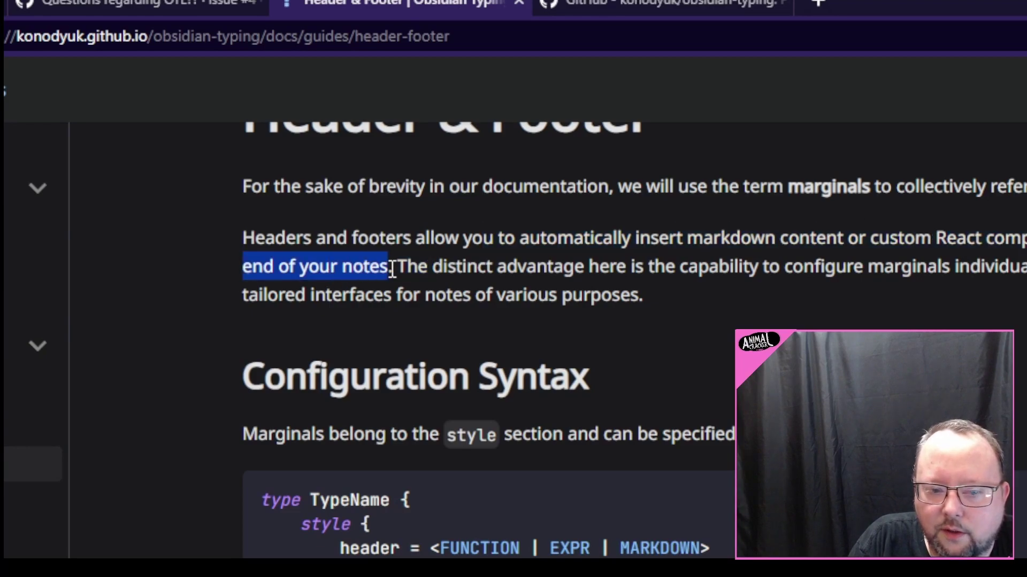
pyautogui.click(484, 265)
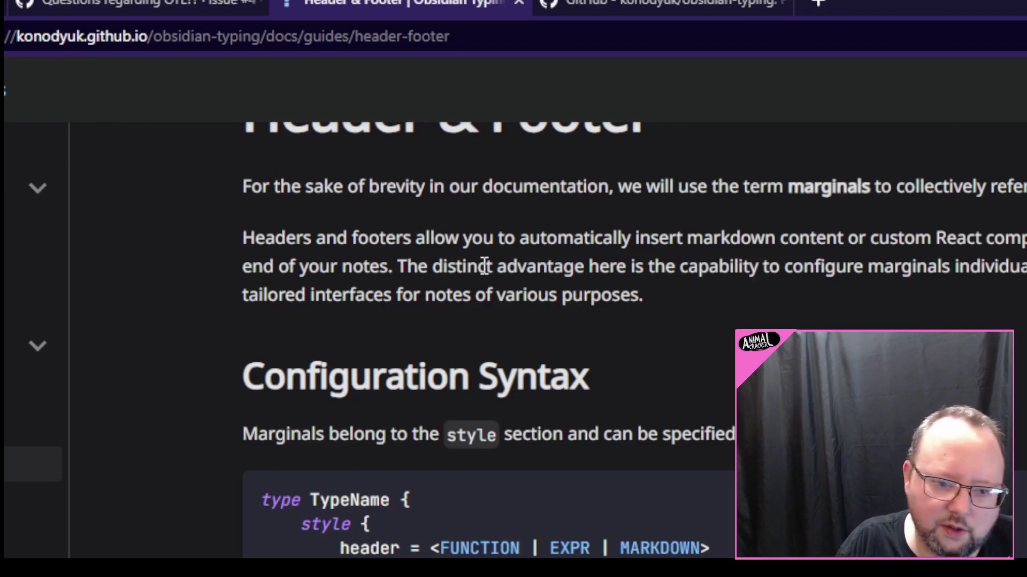
pyautogui.moveTo(396, 264); pyautogui.dragTo(657, 311)
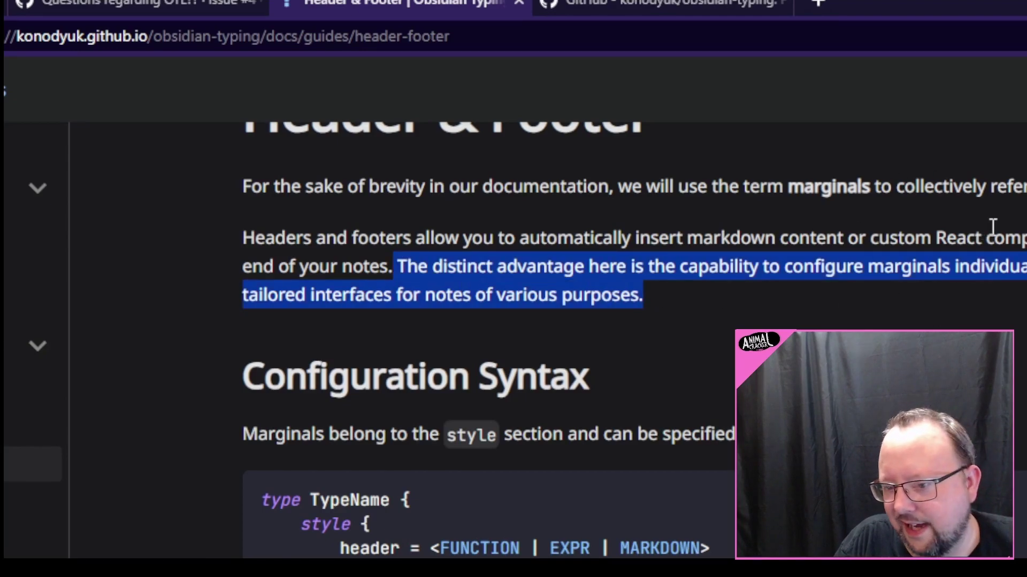
pyautogui.moveTo(1005, 236); pyautogui.dragTo(900, 236)
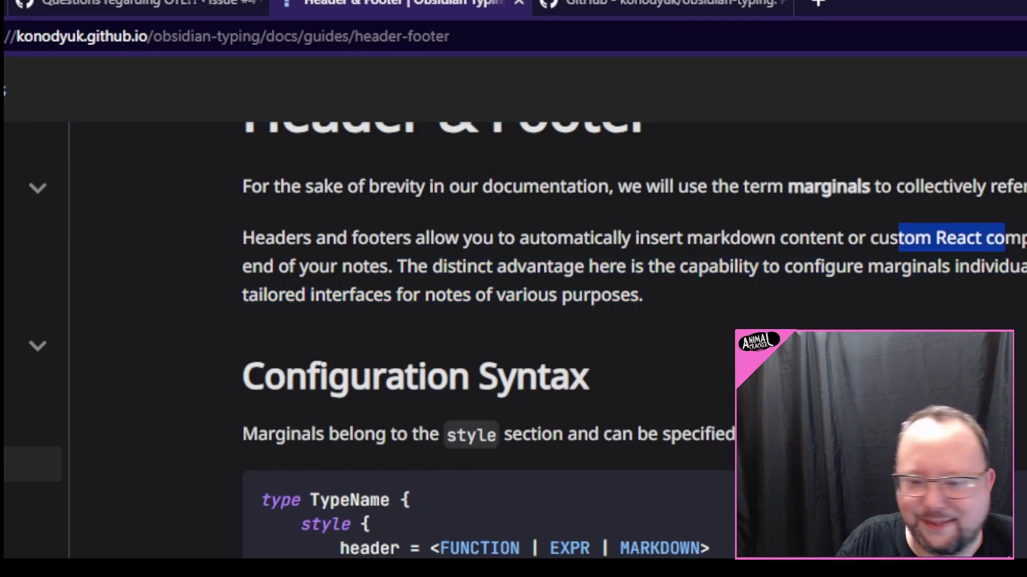
pyautogui.click(900, 236)
pyautogui.moveTo(933, 238); pyautogui.dragTo(987, 241)
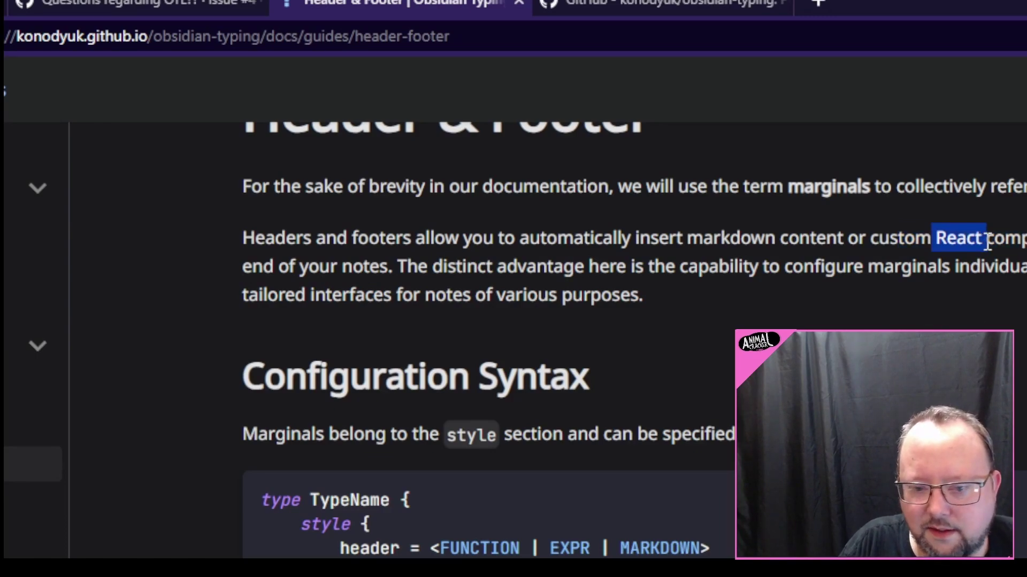
pyautogui.click(978, 281)
pyautogui.moveTo(891, 239); pyautogui.dragTo(880, 220)
pyautogui.click(893, 229)
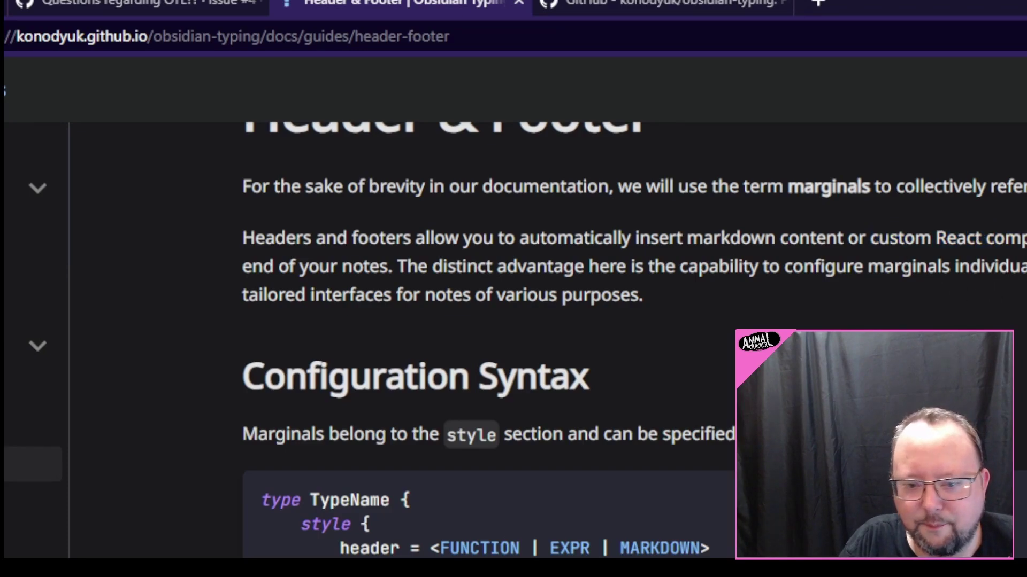
pyautogui.moveTo(462, 267); pyautogui.dragTo(1025, 270)
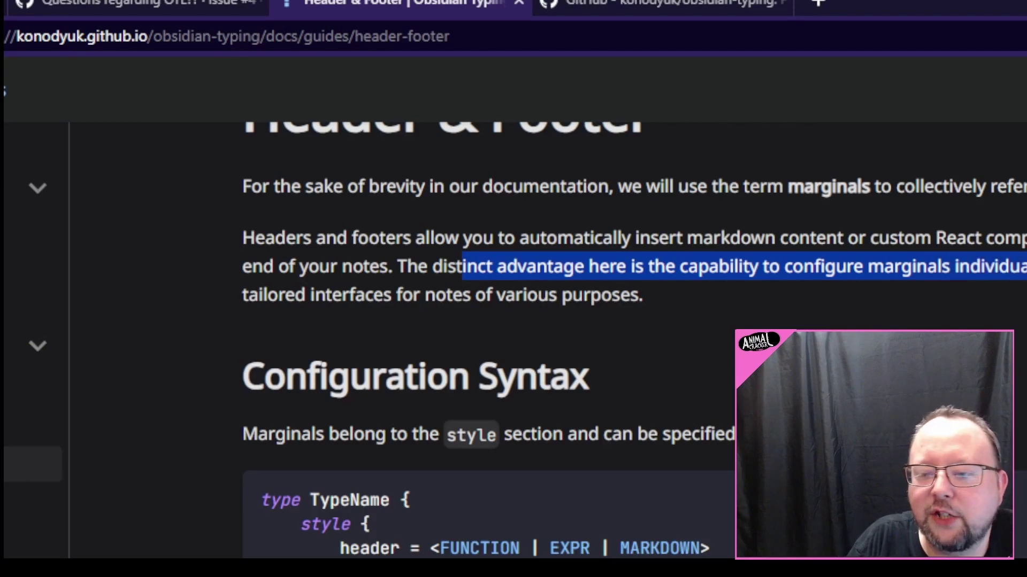
pyautogui.click(1026, 270)
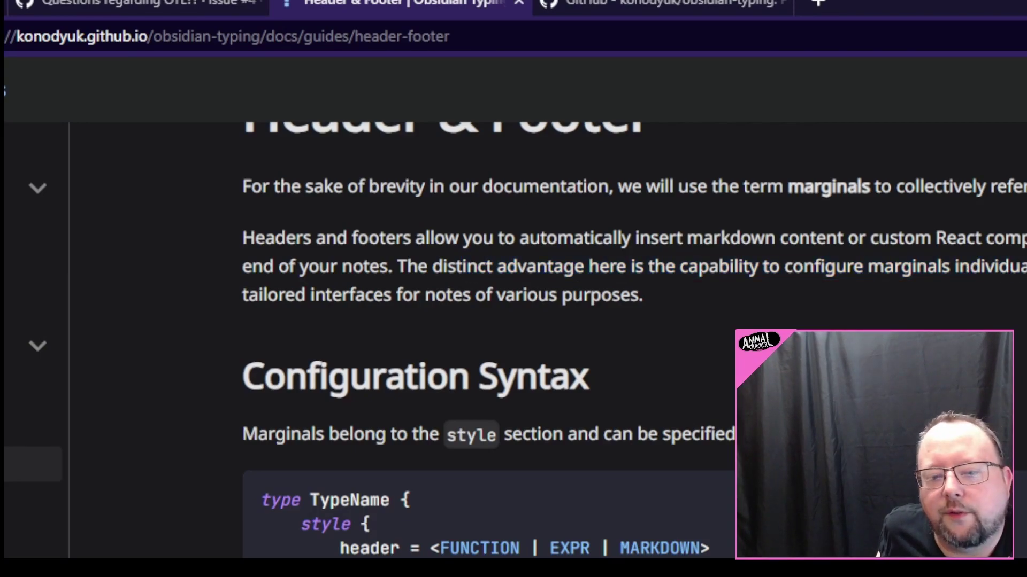
pyautogui.scroll(-8, 588, 321)
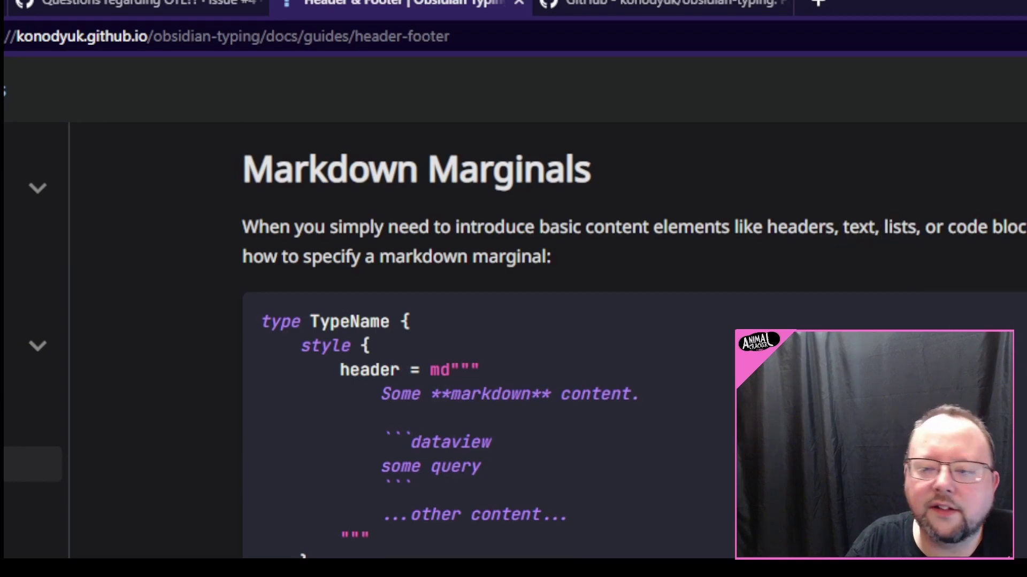
# Switch back to Obsidian and review the Movie type's folder, icon and fields definitions in the typing schema.
pyautogui.hotkey('alt', 'Tab')
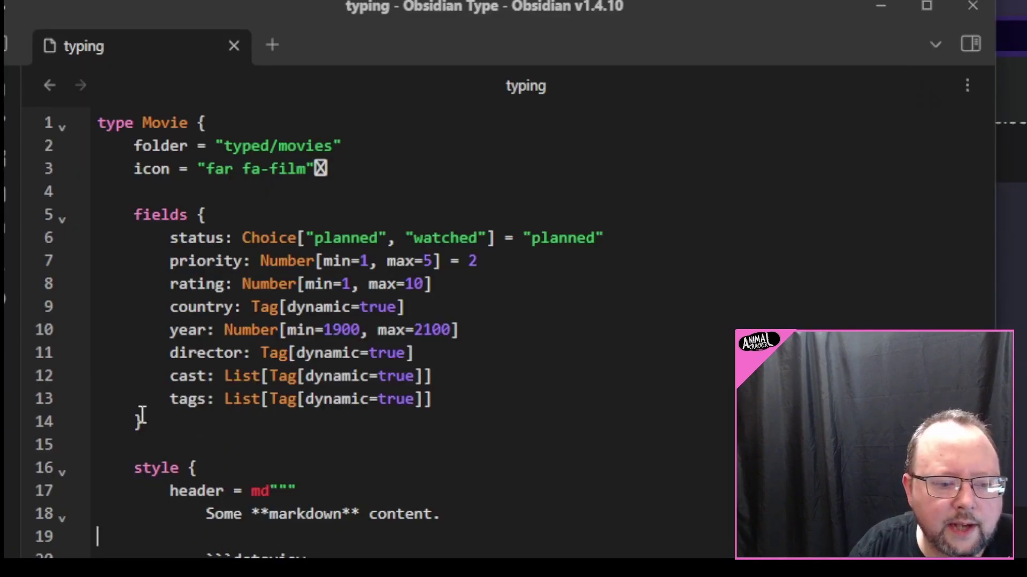
pyautogui.moveTo(135, 458); pyautogui.dragTo(177, 567)
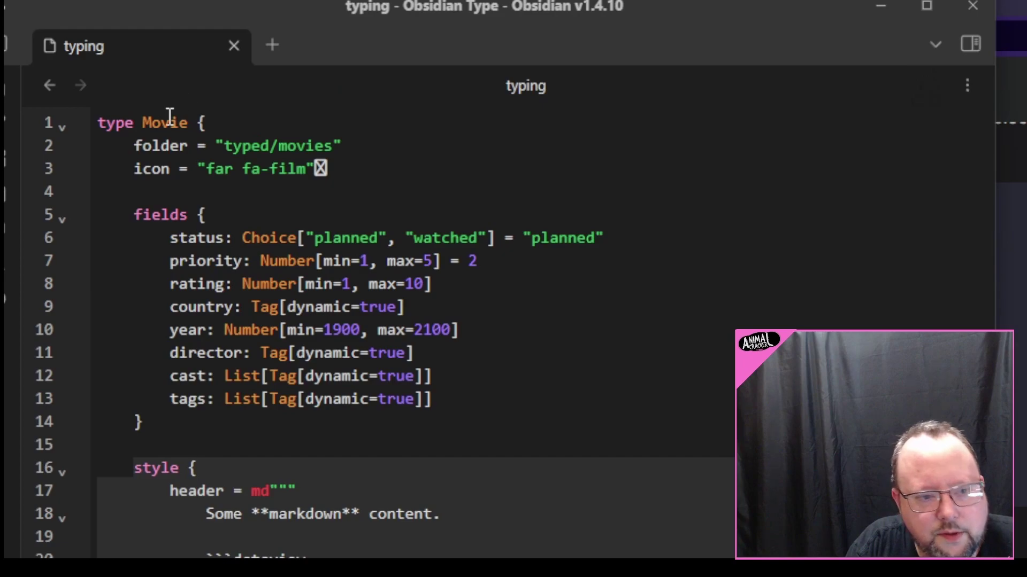
pyautogui.click(110, 121)
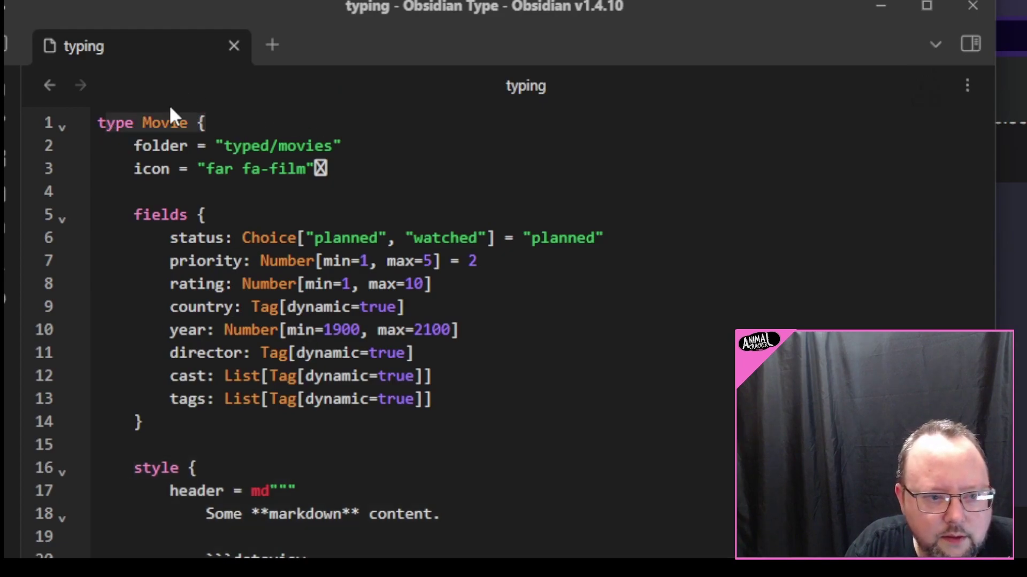
pyautogui.moveTo(189, 147); pyautogui.dragTo(349, 153)
pyautogui.click(151, 169)
pyautogui.moveTo(135, 169); pyautogui.dragTo(323, 177)
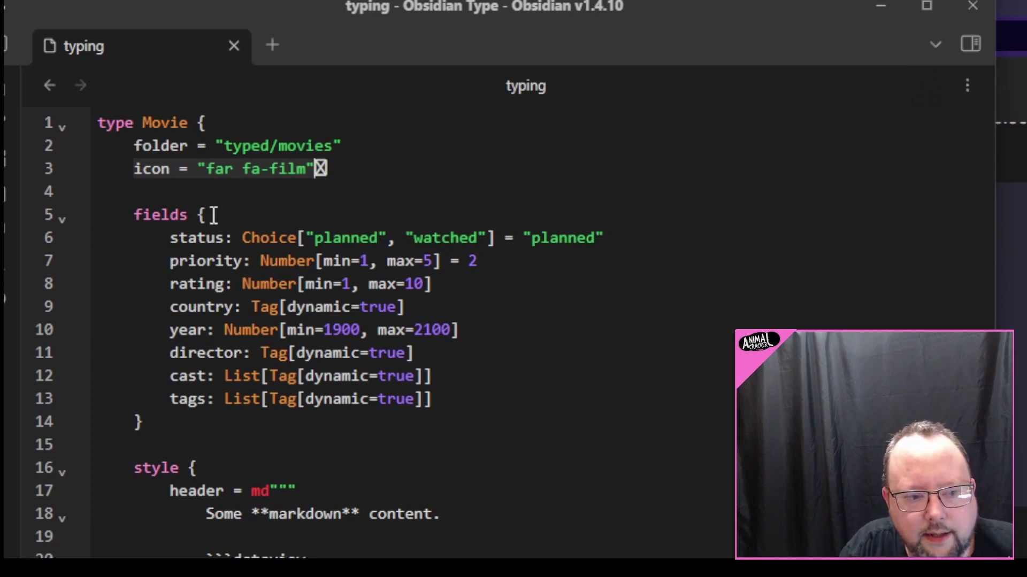
pyautogui.click(179, 213)
pyautogui.press('Home')
pyautogui.keyDown('shift'); pyautogui.click(568, 421); pyautogui.keyUp('shift')
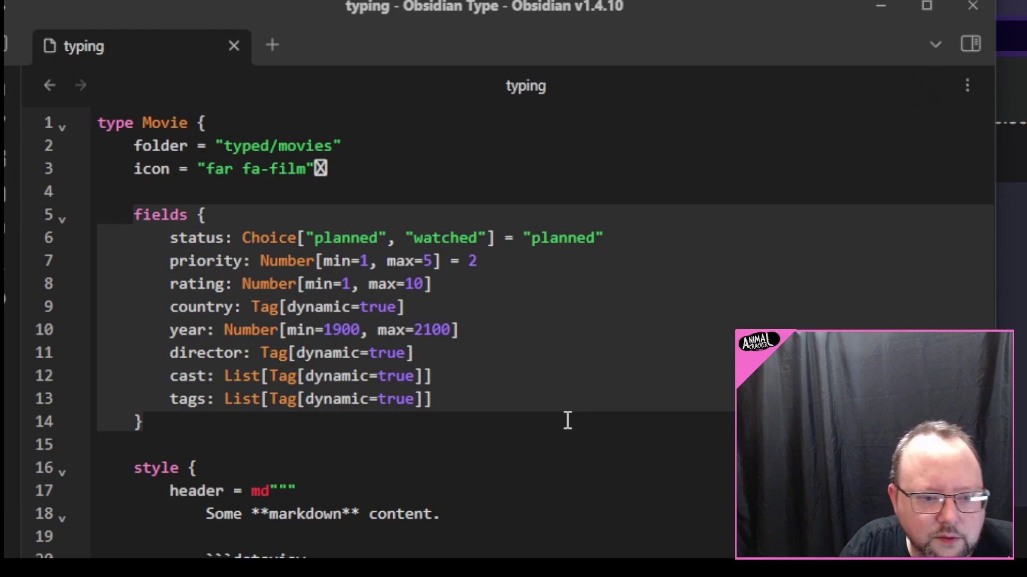
# Examine the style section of the Movie type, including its md header opening and the markdown content inside.
pyautogui.click(194, 472)
pyautogui.click(131, 474)
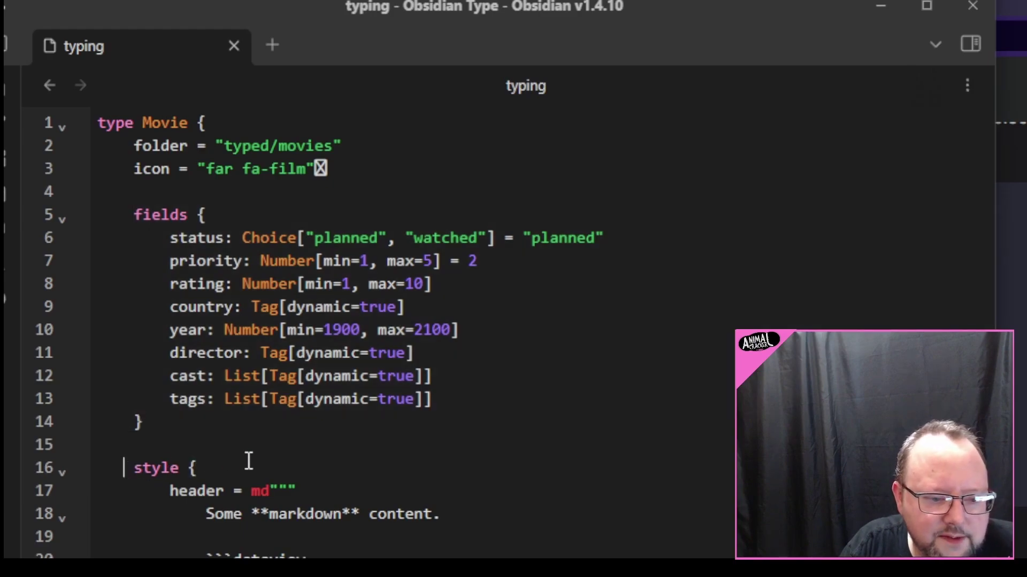
pyautogui.moveTo(170, 491); pyautogui.dragTo(283, 491)
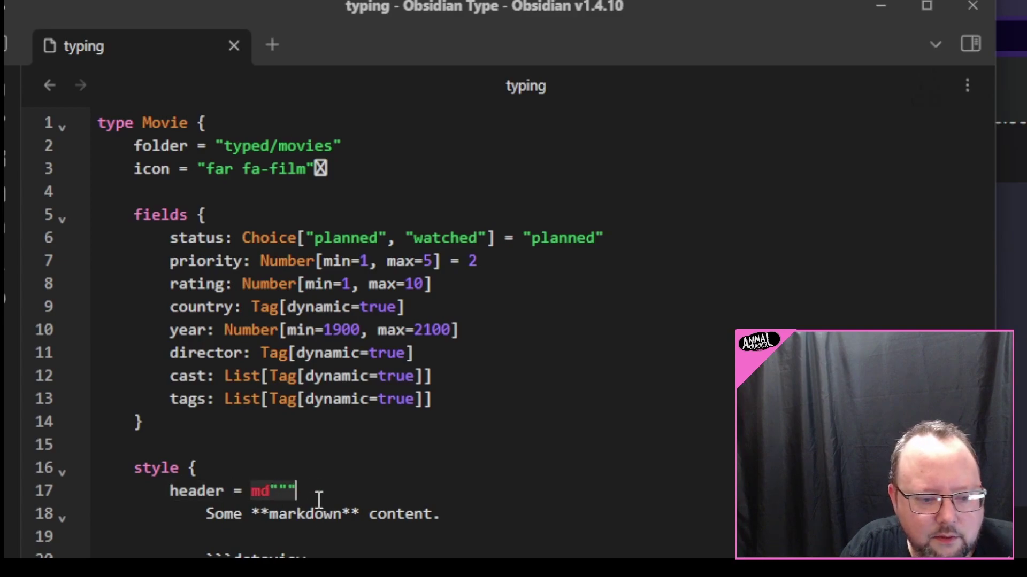
pyautogui.moveTo(207, 515); pyautogui.dragTo(213, 554)
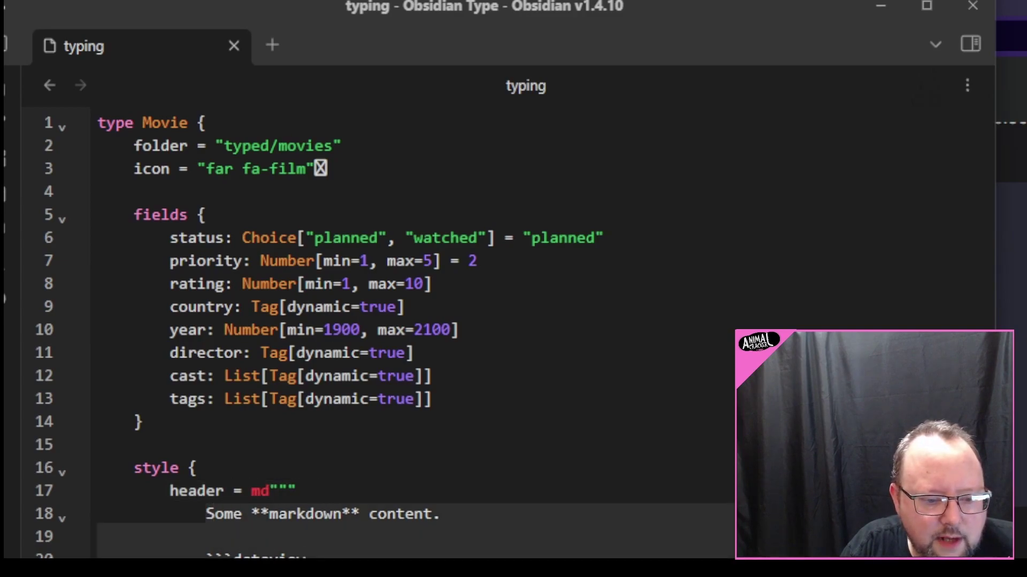
pyautogui.moveTo(269, 490)
pyautogui.mouseDown()
pyautogui.moveTo(297, 491)
pyautogui.moveTo(287, 490)
pyautogui.mouseUp()
pyautogui.press('Up')
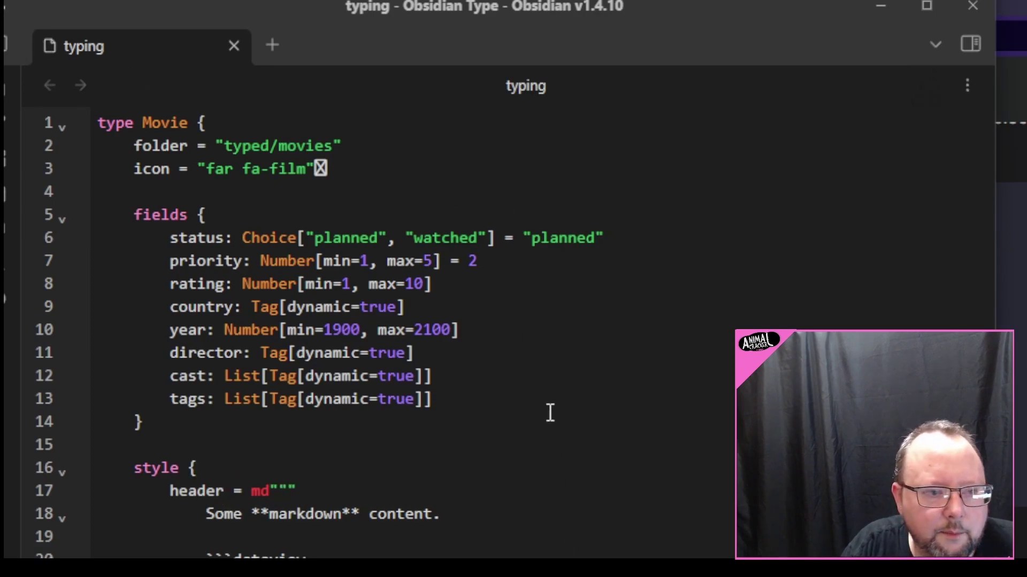
# Show the vault's file list with the movies folder expanded and compare it with the header content in the typing schema.
pyautogui.hotkey('ctrl', '\\')
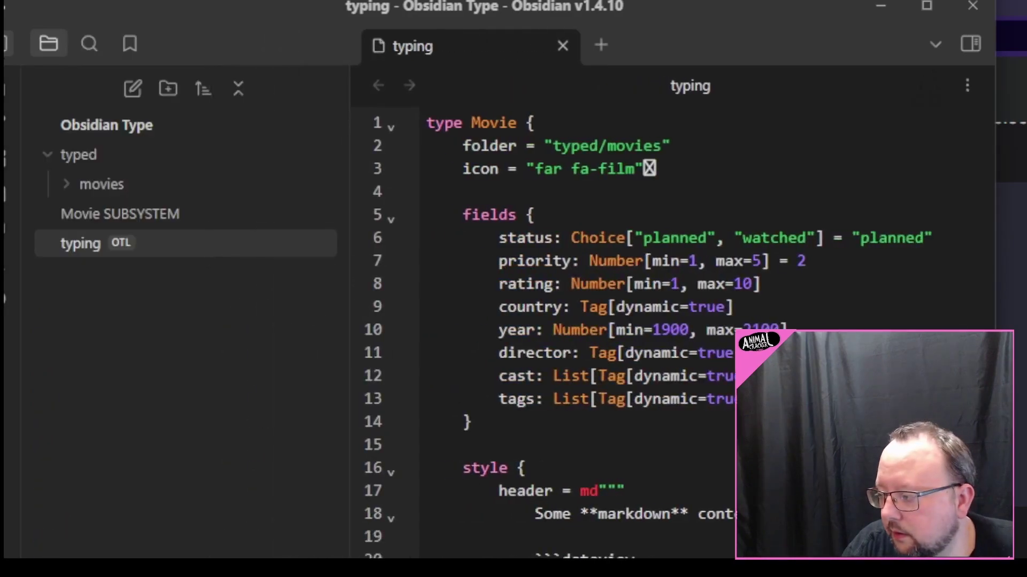
pyautogui.click(72, 184)
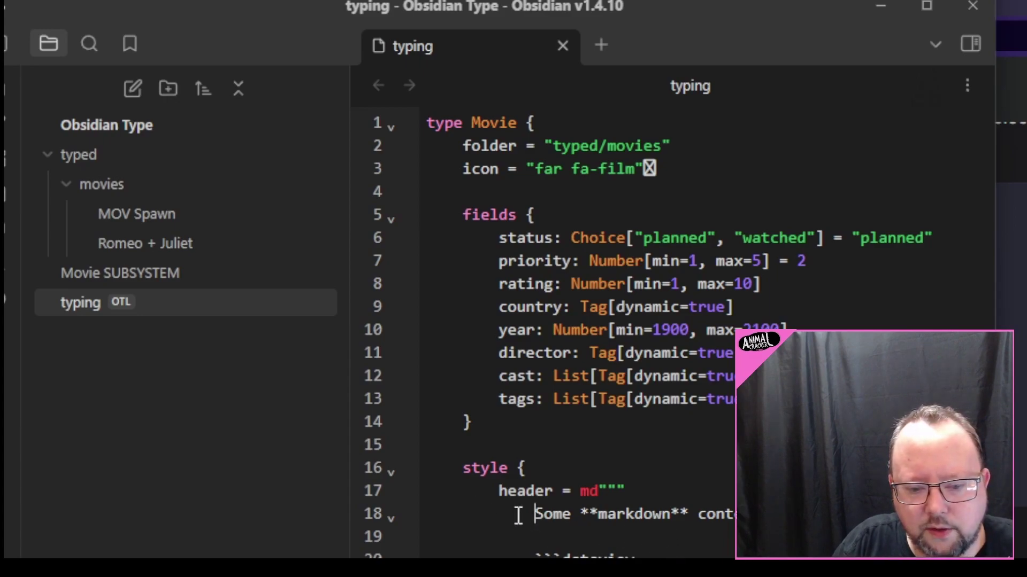
pyautogui.moveTo(698, 514); pyautogui.dragTo(749, 556)
pyautogui.click(538, 549)
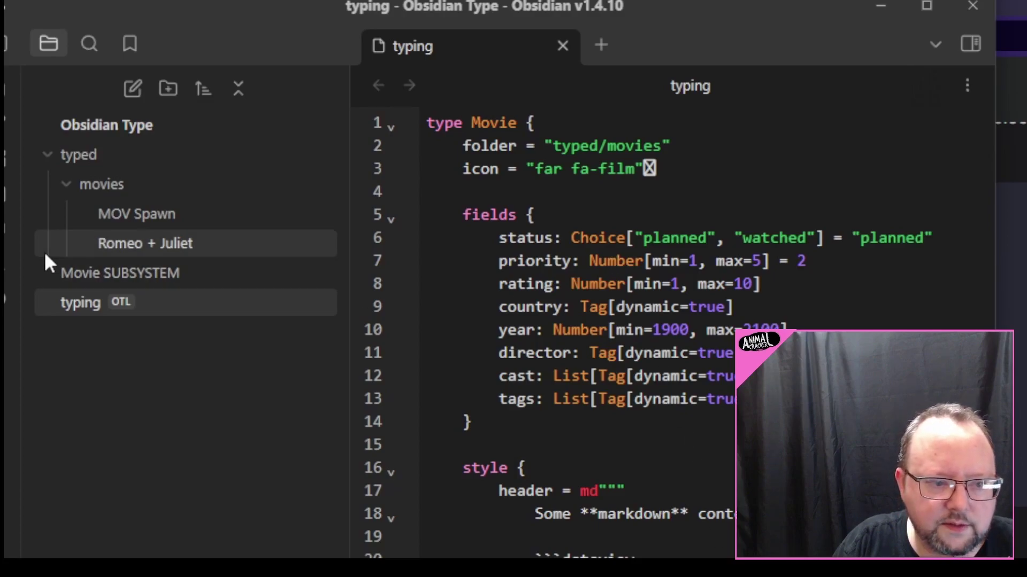
# Open the MOV Spawn note in reading view and examine the rendered header text and its Dataview block.
pyautogui.click(150, 219)
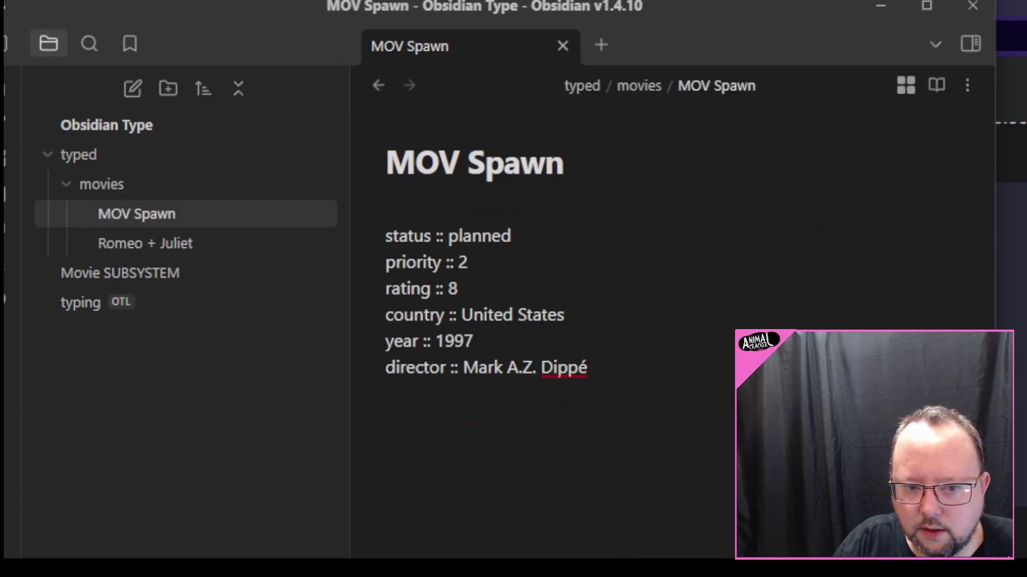
pyautogui.click(669, 498)
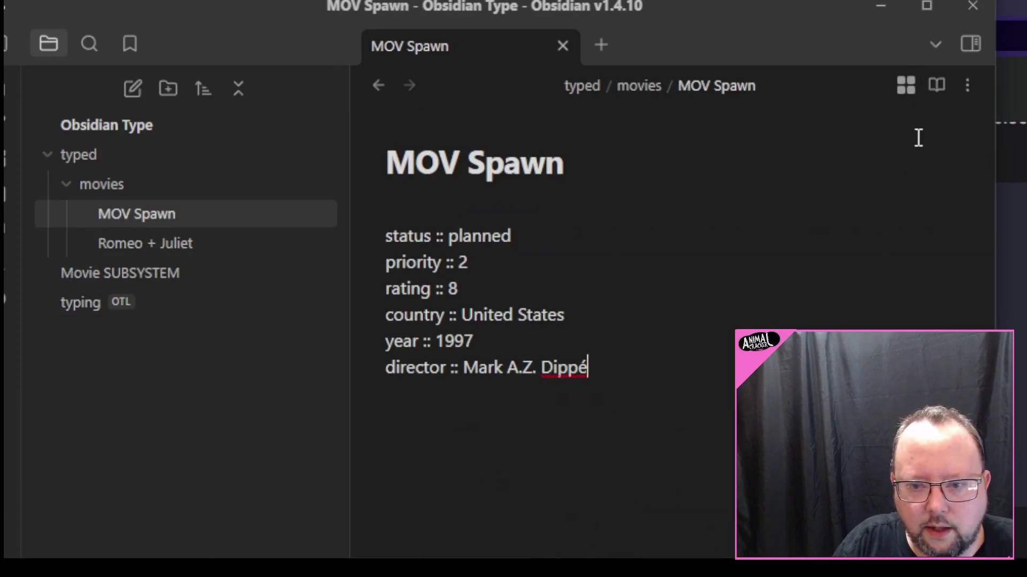
pyautogui.click(908, 85)
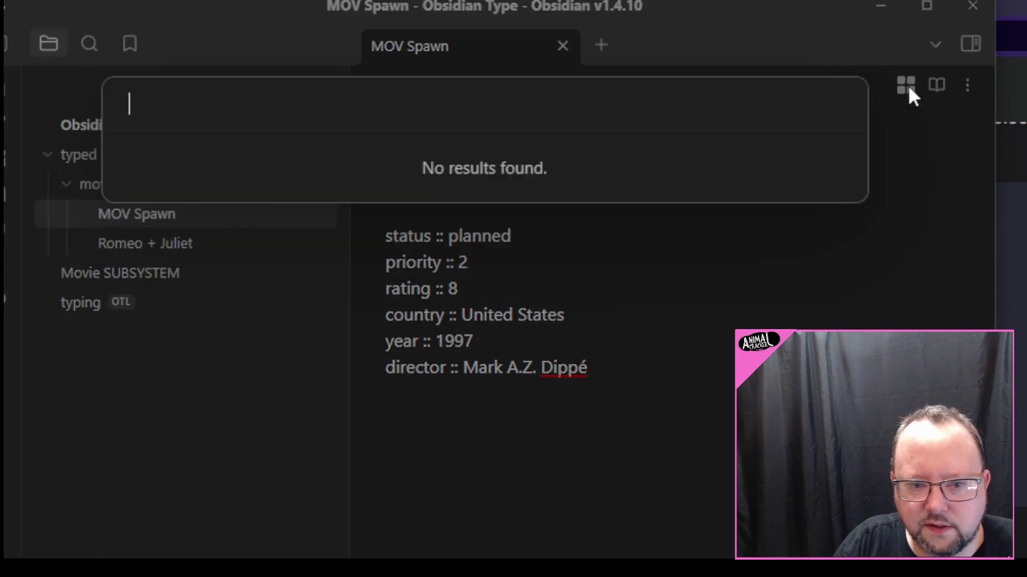
pyautogui.click(926, 163)
pyautogui.click(939, 85)
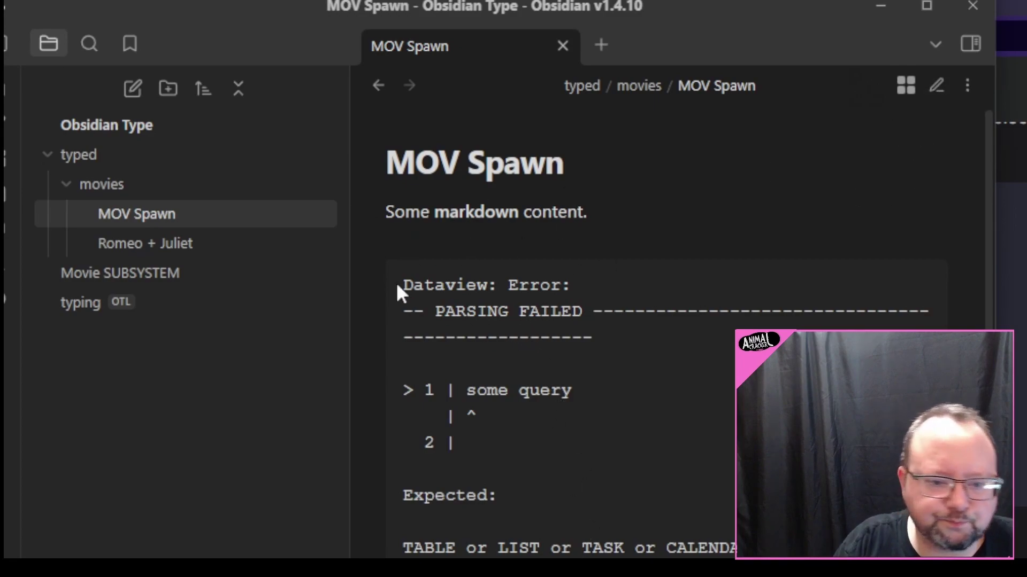
pyautogui.moveTo(399, 211); pyautogui.dragTo(572, 243)
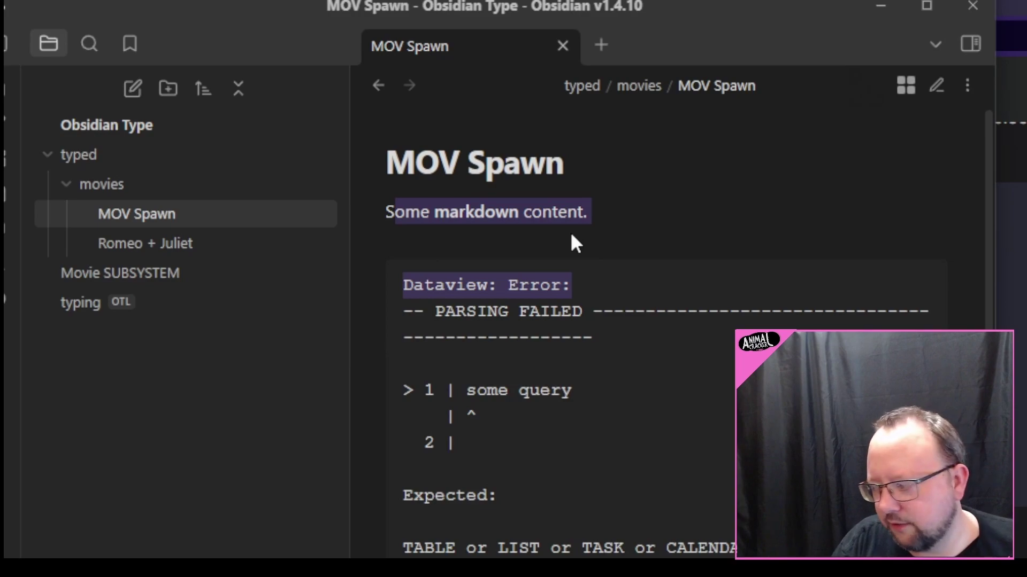
pyautogui.scroll(-2, 535, 262)
pyautogui.moveTo(425, 202); pyautogui.dragTo(712, 390)
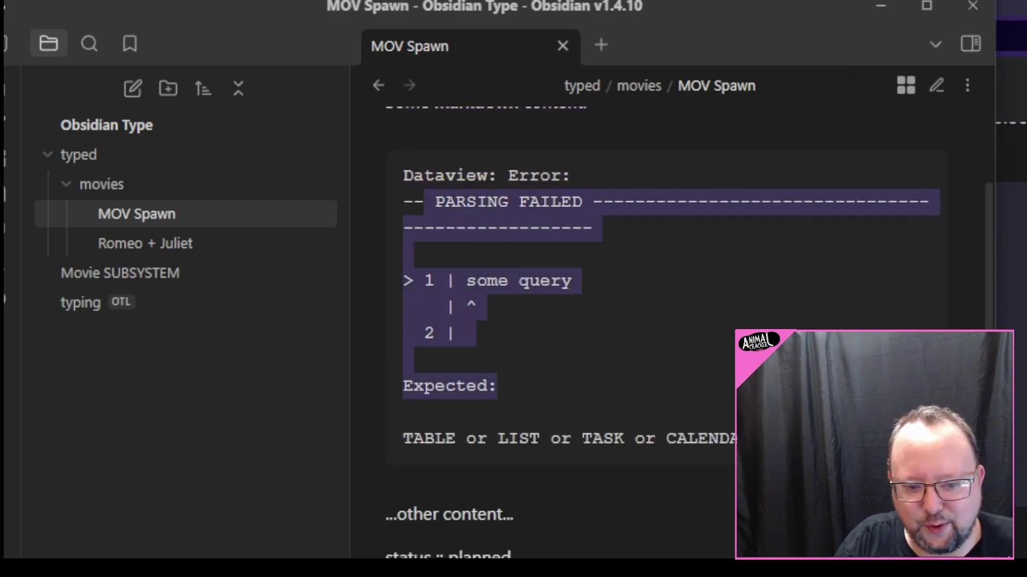
# Examine the other content line and the inline fields below the Dataview block in the MOV Spawn note.
pyautogui.moveTo(641, 535); pyautogui.dragTo(373, 506)
pyautogui.click(692, 529)
pyautogui.scroll(-2, 594, 516)
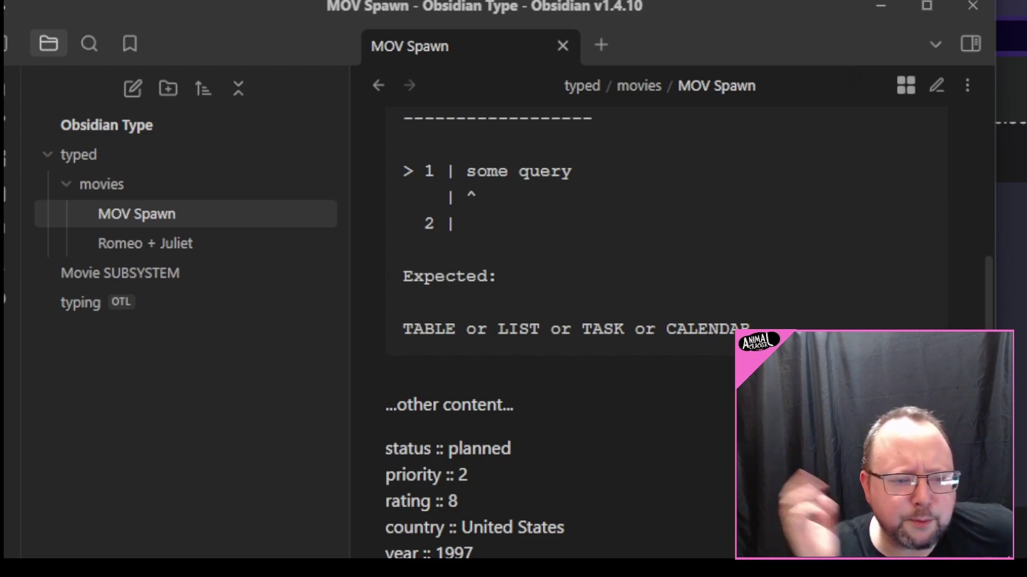
# Open the typing schema with the file list hidden and review the fields block of the Movie type.
pyautogui.click(80, 302)
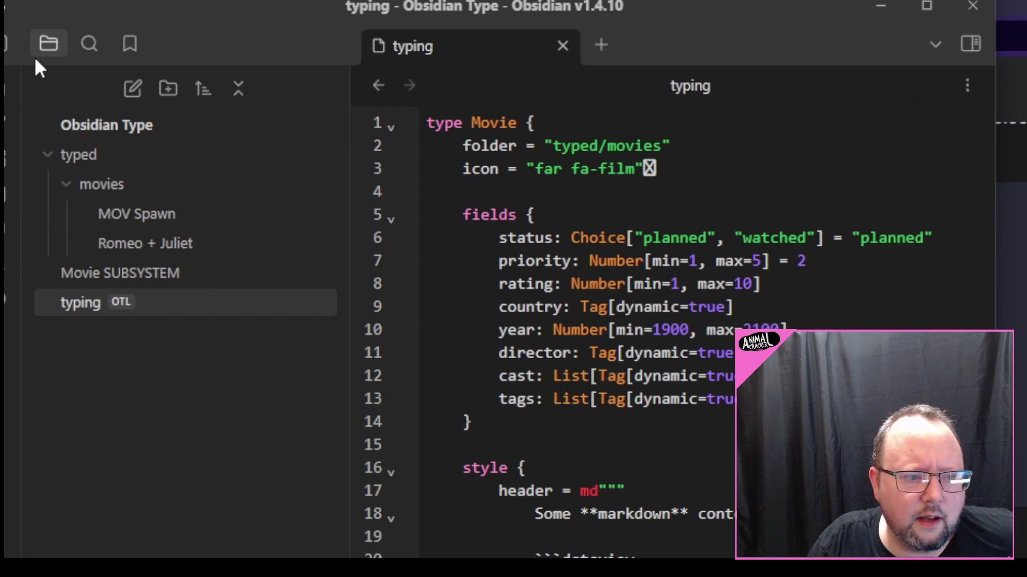
pyautogui.click(4, 47)
pyautogui.moveTo(142, 195); pyautogui.dragTo(451, 422)
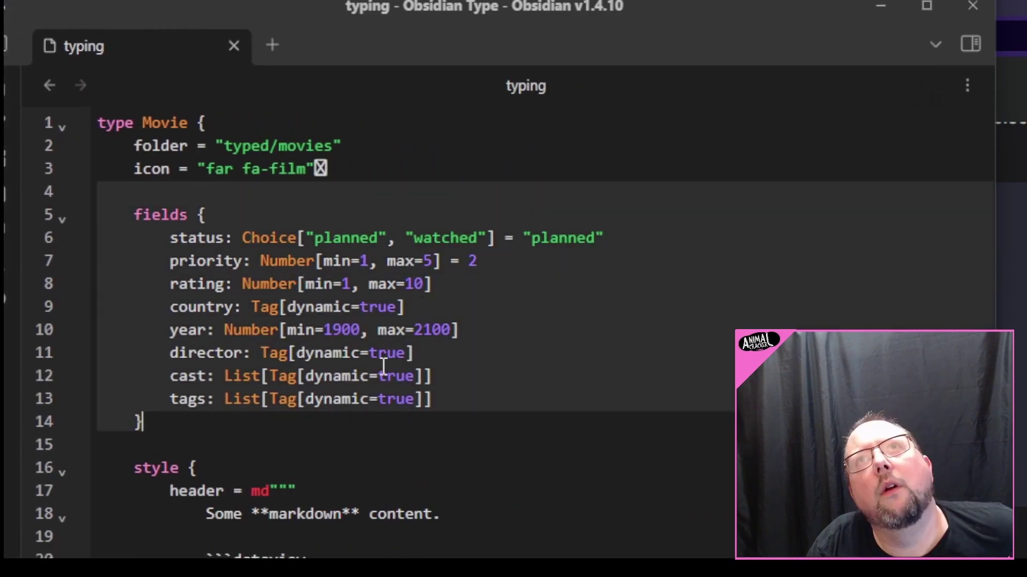
# Create an empty note named Quick Test and move it into the typed/movies folder.
pyautogui.click(5, 47)
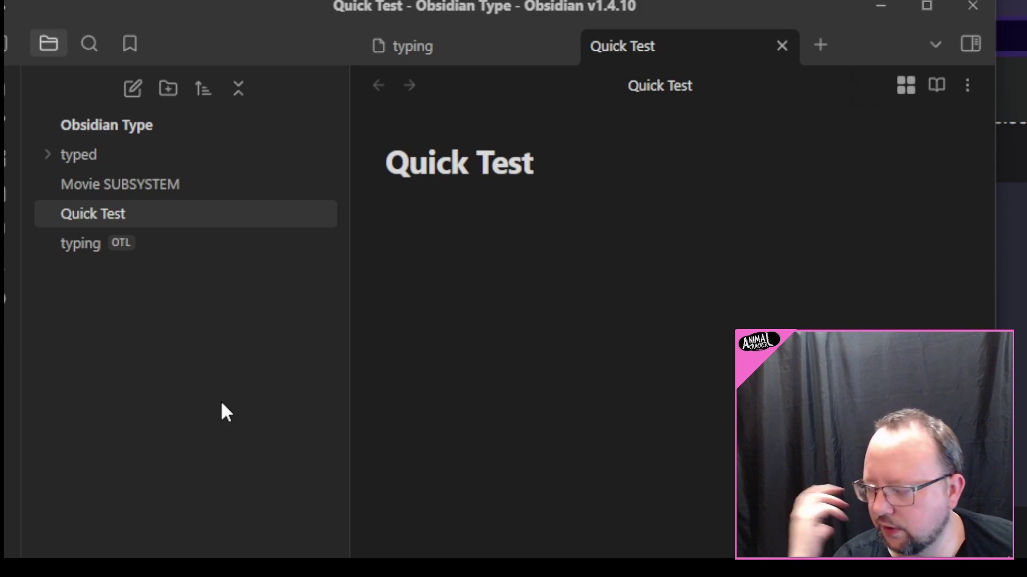
pyautogui.click(79, 154)
pyautogui.moveTo(109, 301); pyautogui.dragTo(131, 188)
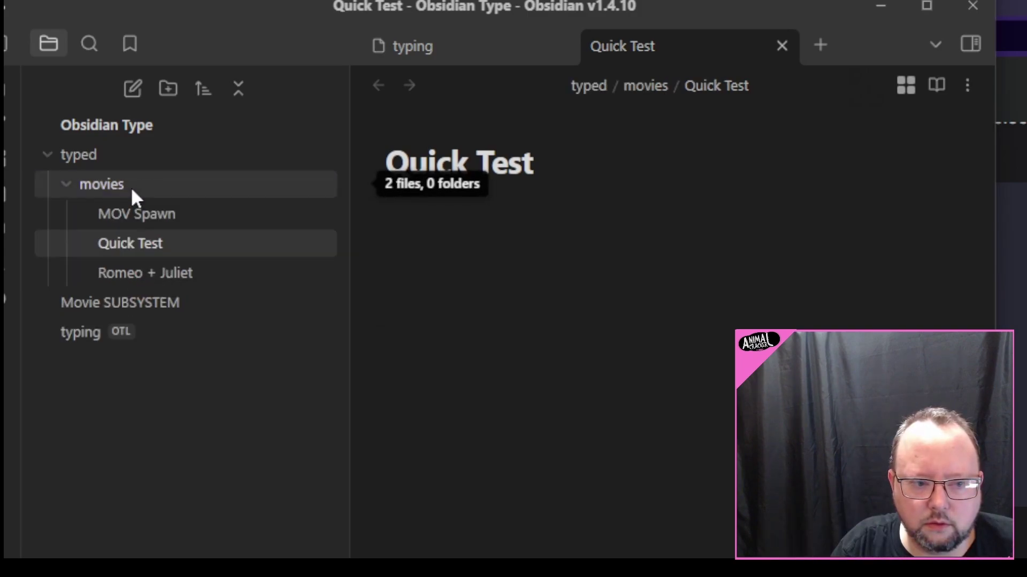
# Close and reopen the Quick Test note, show it in reading view and examine the rendered markdown header text.
pyautogui.click(782, 46)
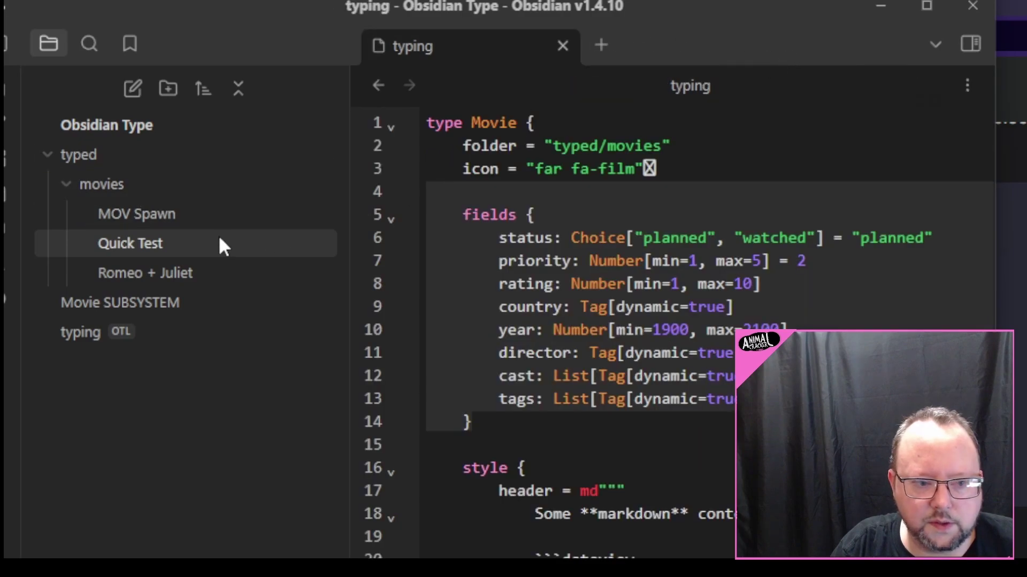
pyautogui.click(156, 236)
pyautogui.click(936, 84)
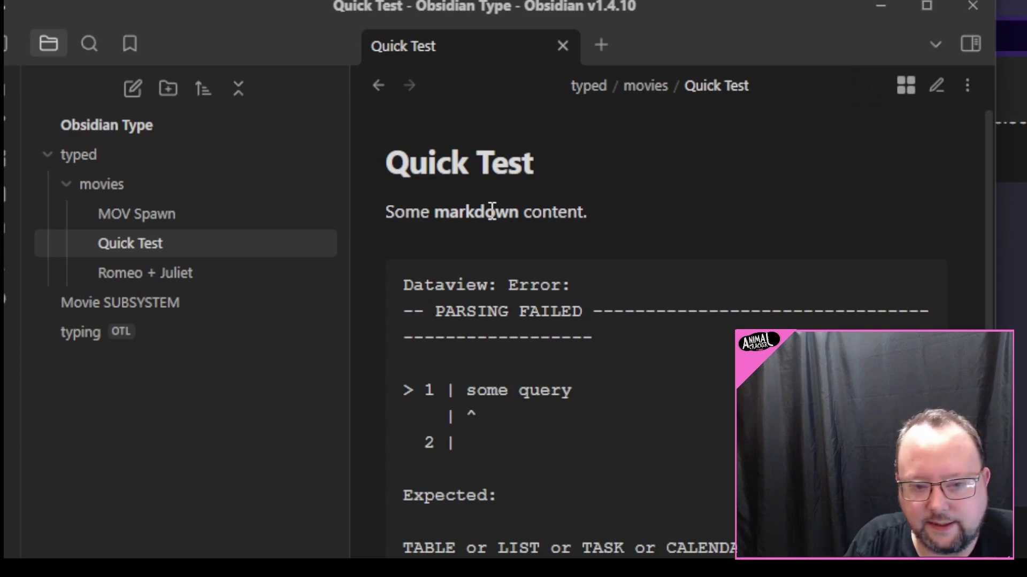
pyautogui.moveTo(603, 213); pyautogui.dragTo(369, 205)
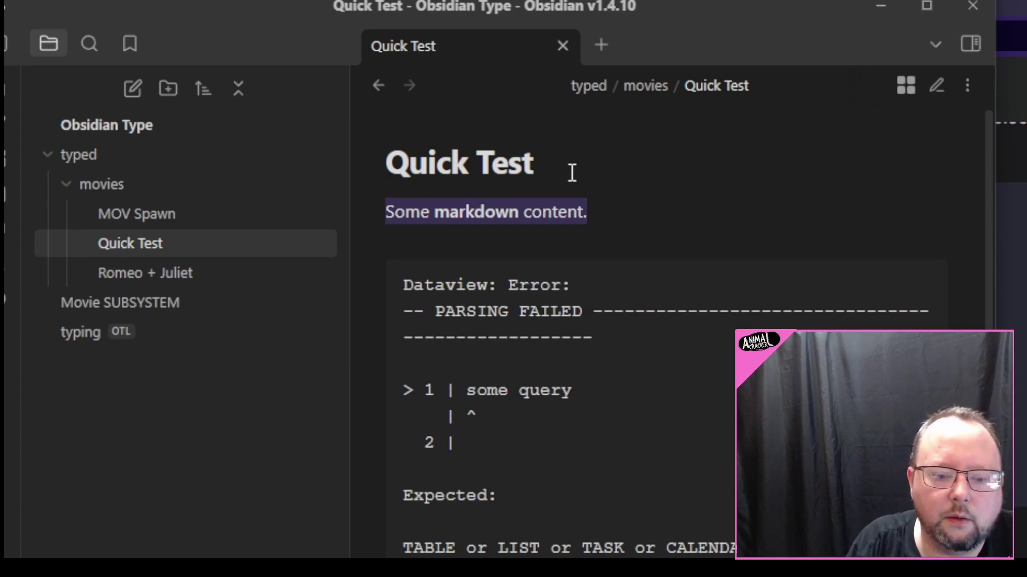
pyautogui.click(633, 202)
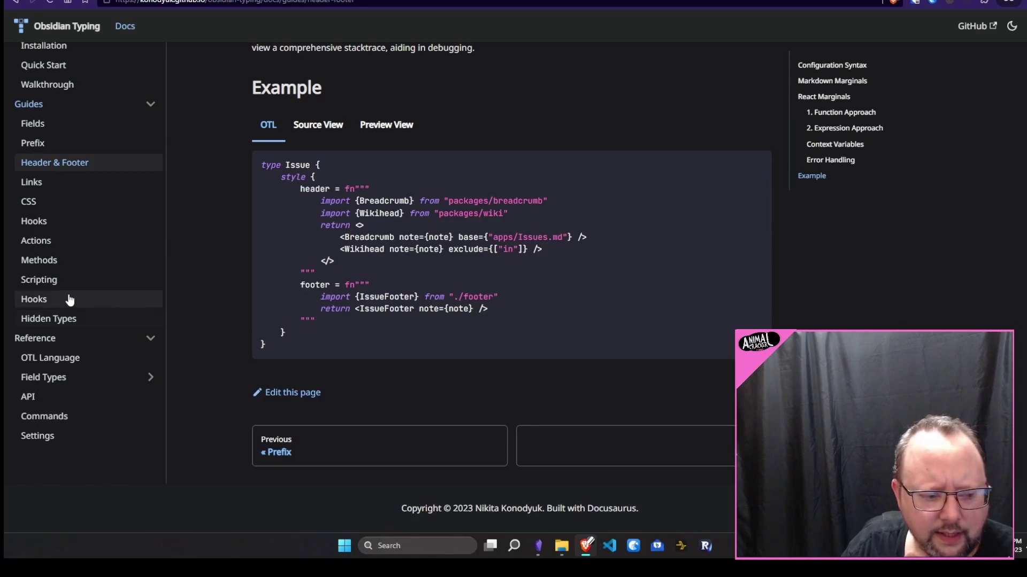
# Switch to the Obsidian Typing docs in the browser and skim the Links guide's syntax, React approaches and example.
pyautogui.click(59, 280)
pyautogui.click(56, 235)
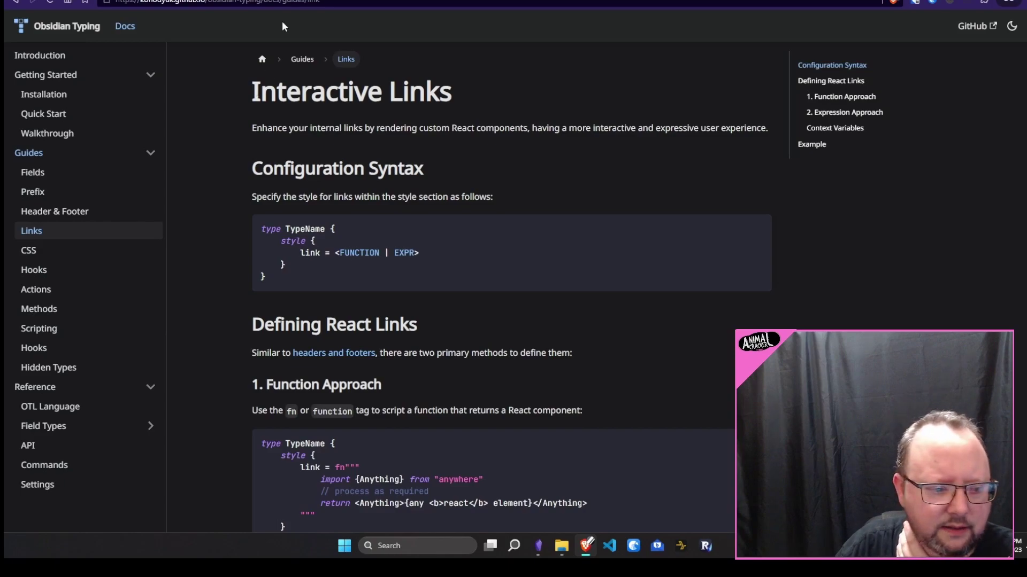
pyautogui.scroll(-3, 225, 198)
pyautogui.scroll(-14, 225, 199)
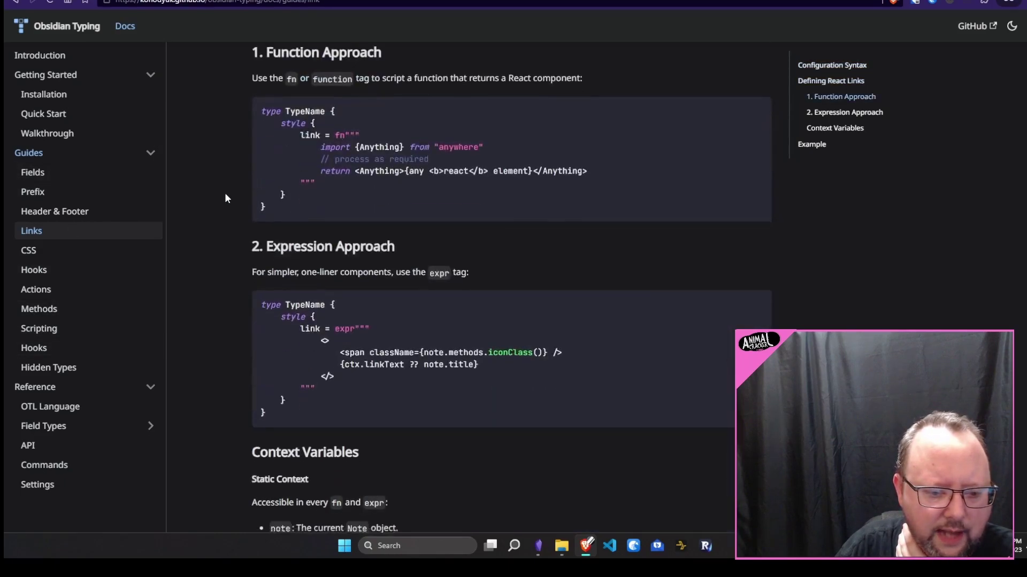
pyautogui.scroll(-2, 225, 199)
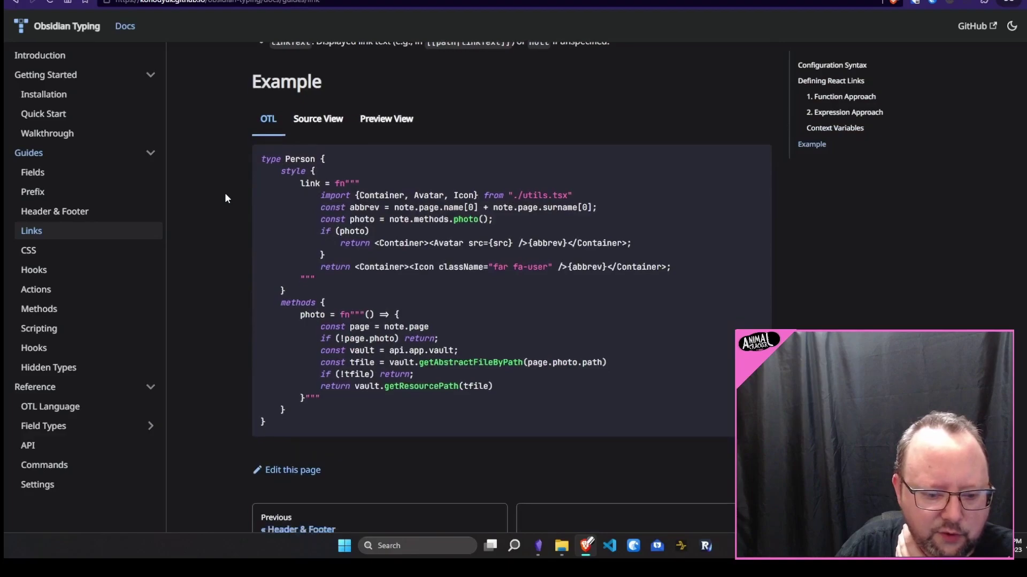
pyautogui.scroll(15, 225, 199)
pyautogui.scroll(4, 224, 199)
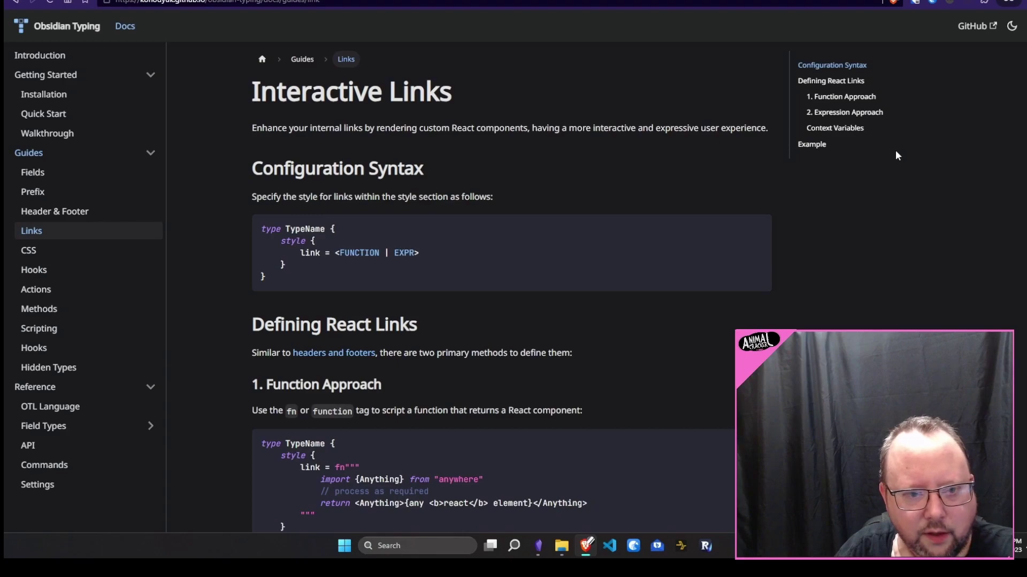
# Go past the GitHub issue to the Preview: Obsidian Typing v1.0 forum thread and view its first post.
pyautogui.hotkey('ctrl', 'Tab')
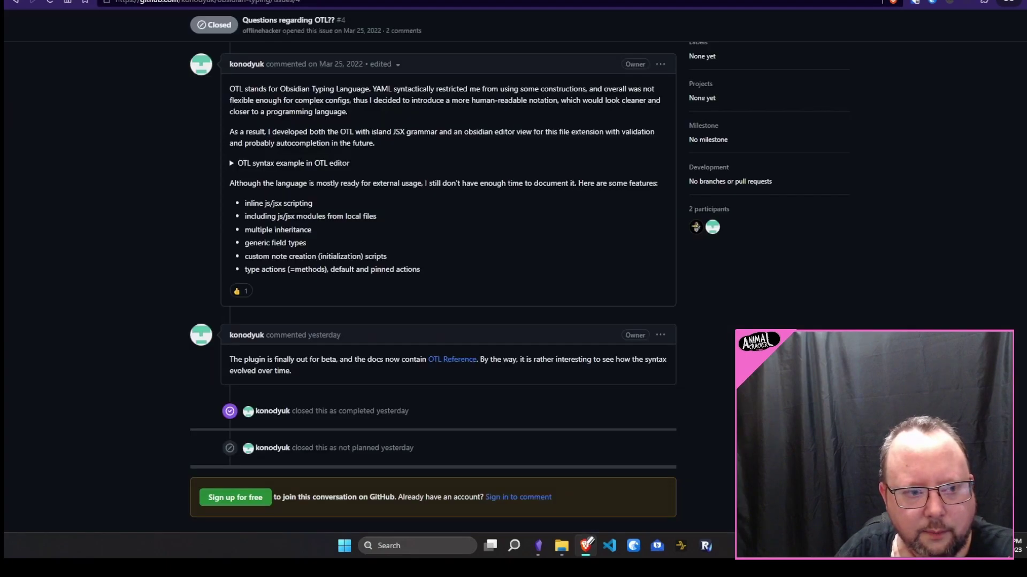
pyautogui.hotkey('ctrl', 'Tab')
pyautogui.scroll(-4, 879, 137)
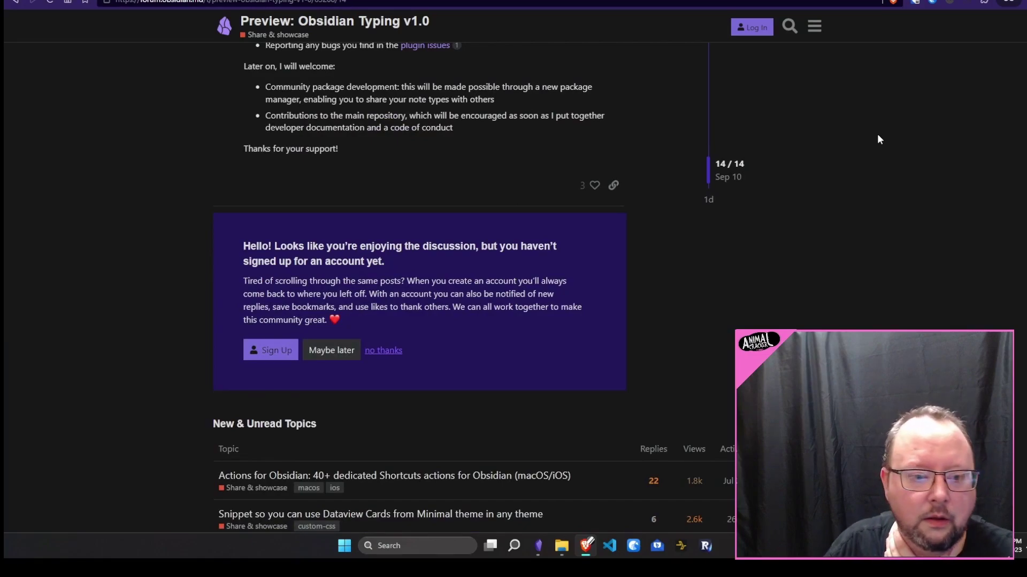
pyautogui.press('Home')
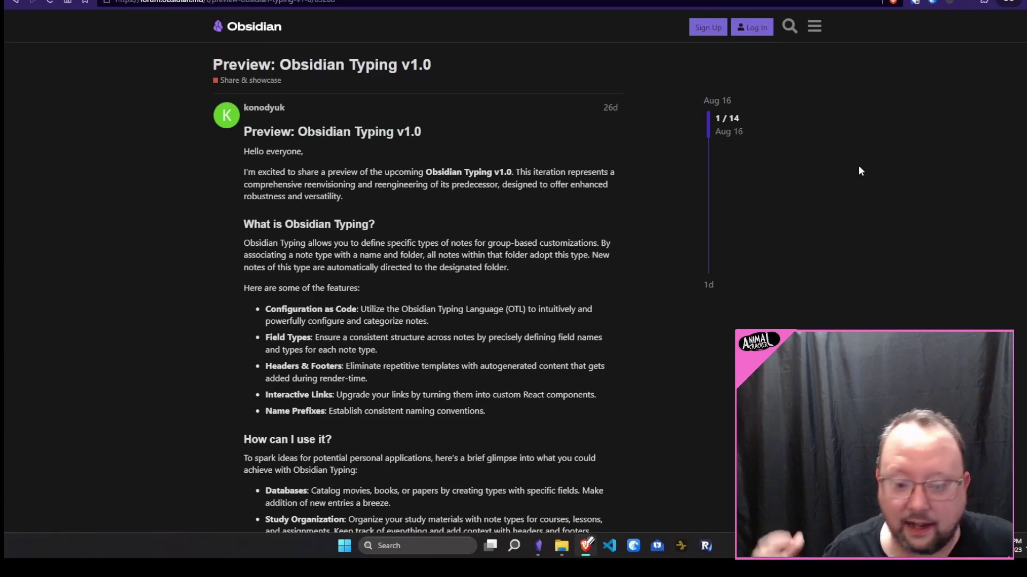